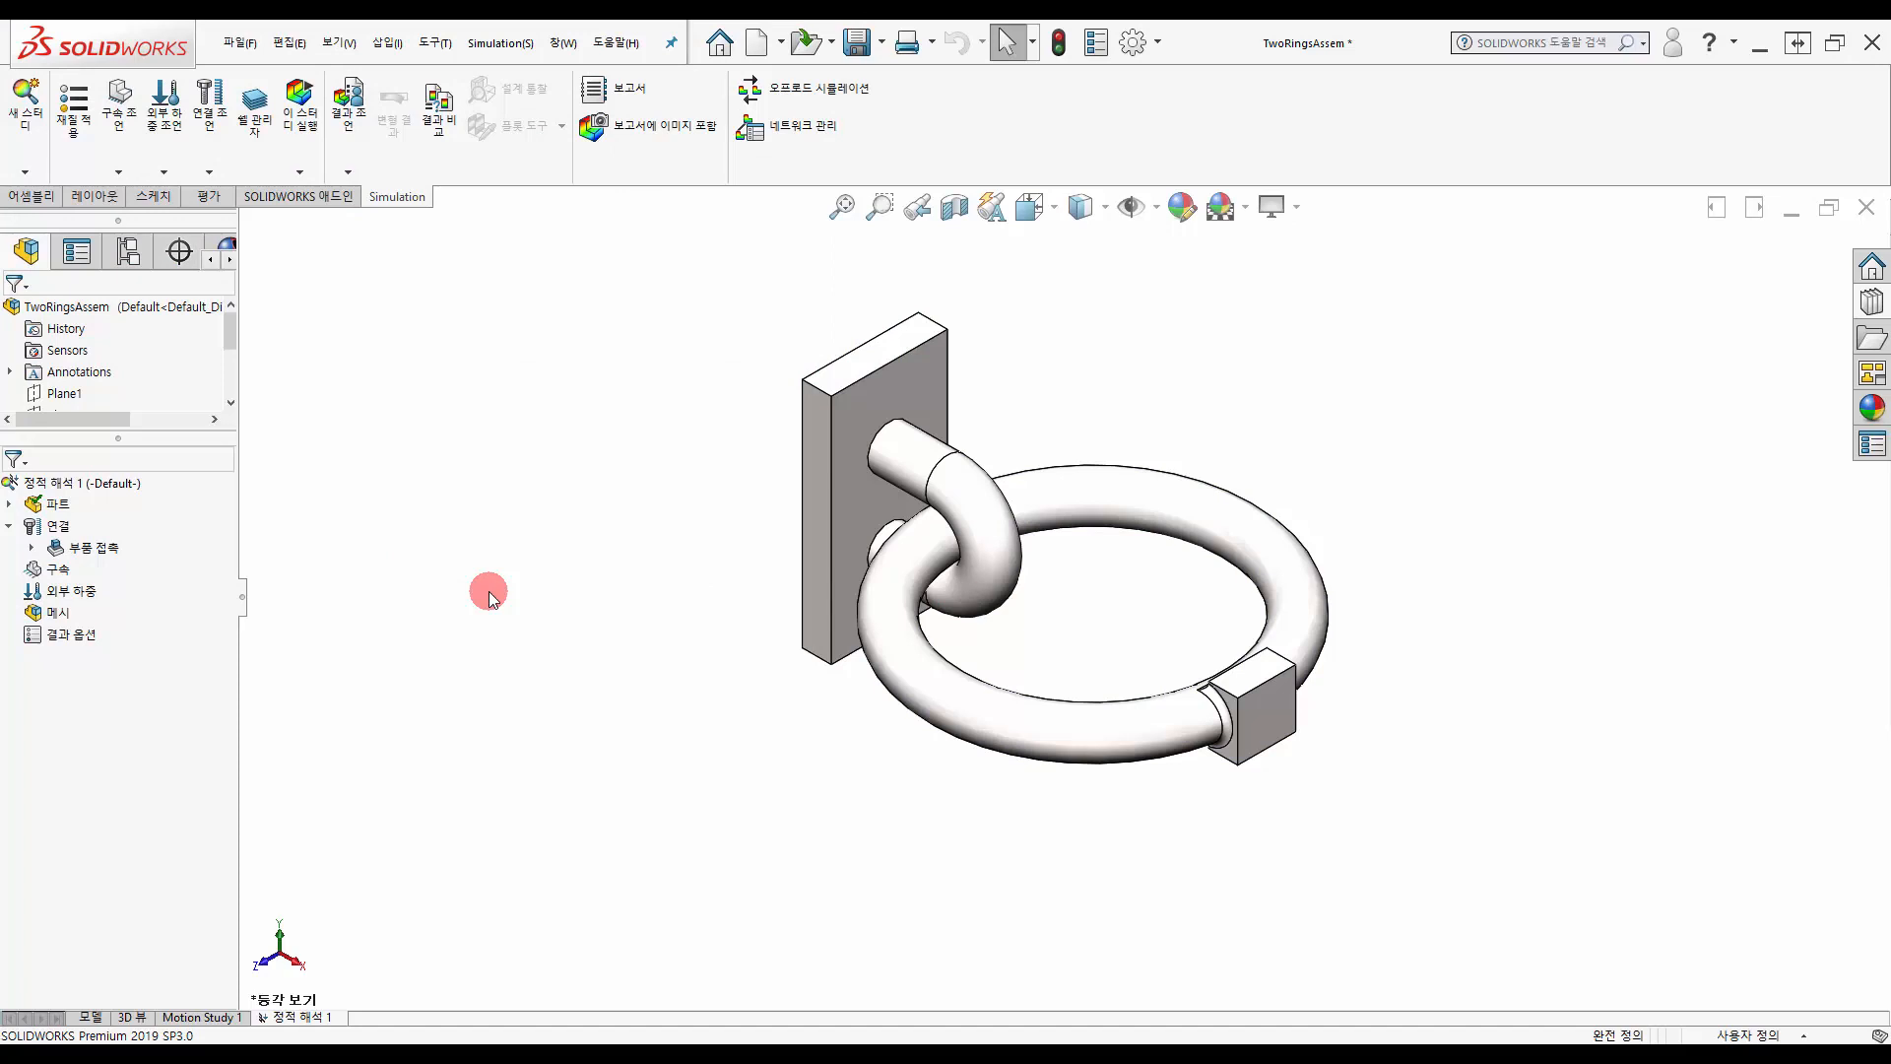
# - Apply a Fixed Geometry (고정 지오메트리) fixture to the outer end face of the block on the large ring
pyautogui.rightClick(49, 570)
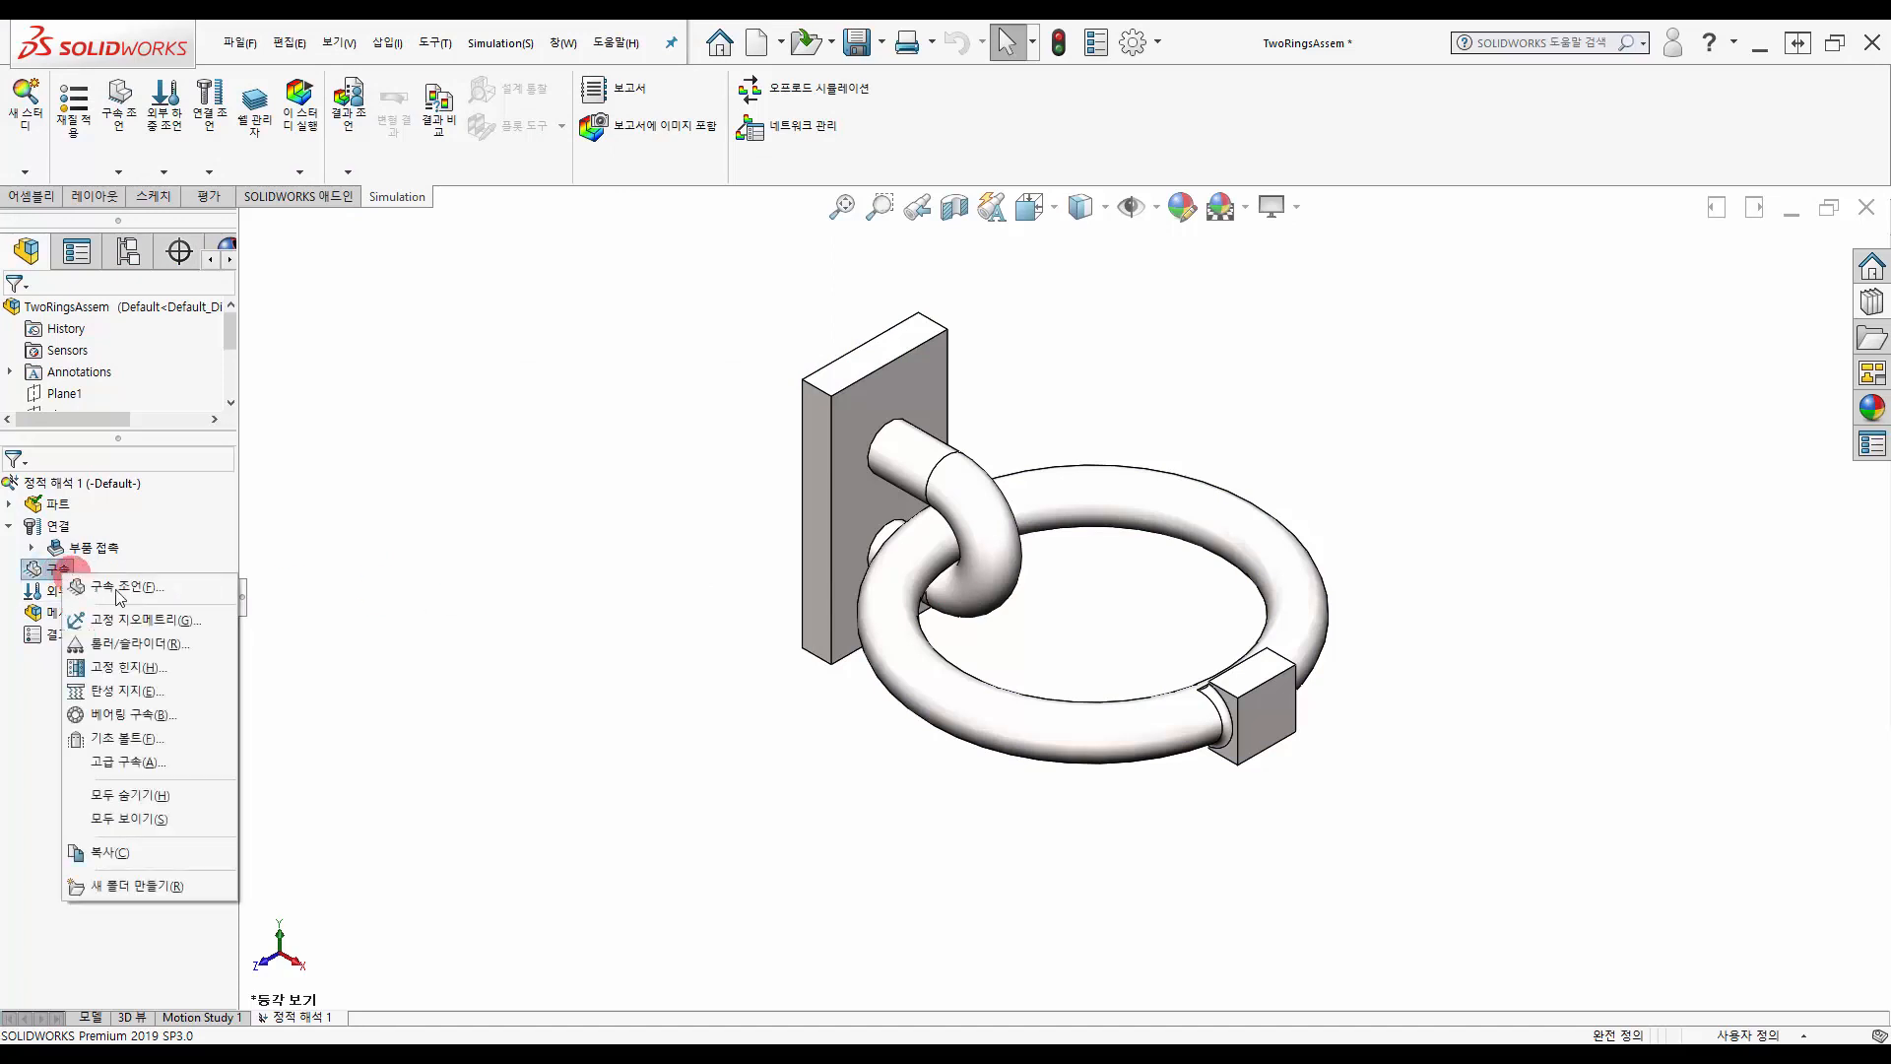
pyautogui.click(138, 619)
pyautogui.click(1270, 724)
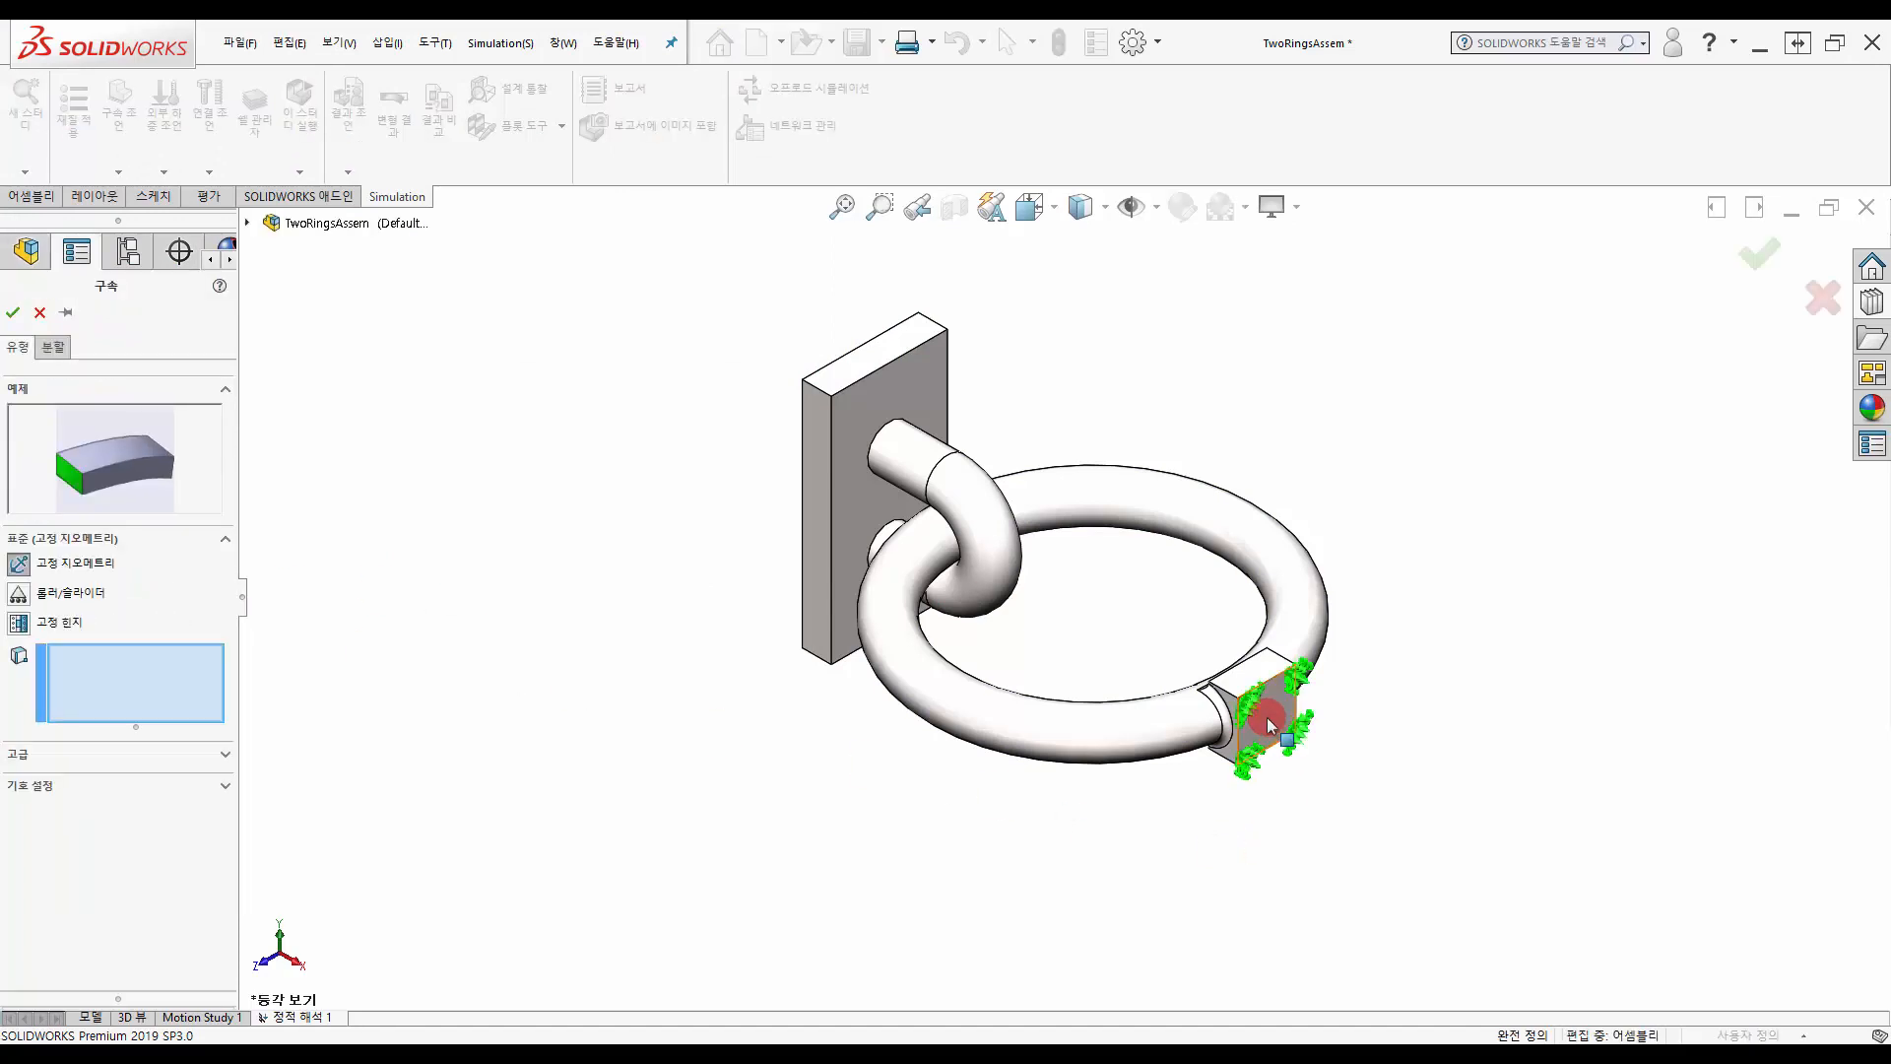
pyautogui.click(13, 312)
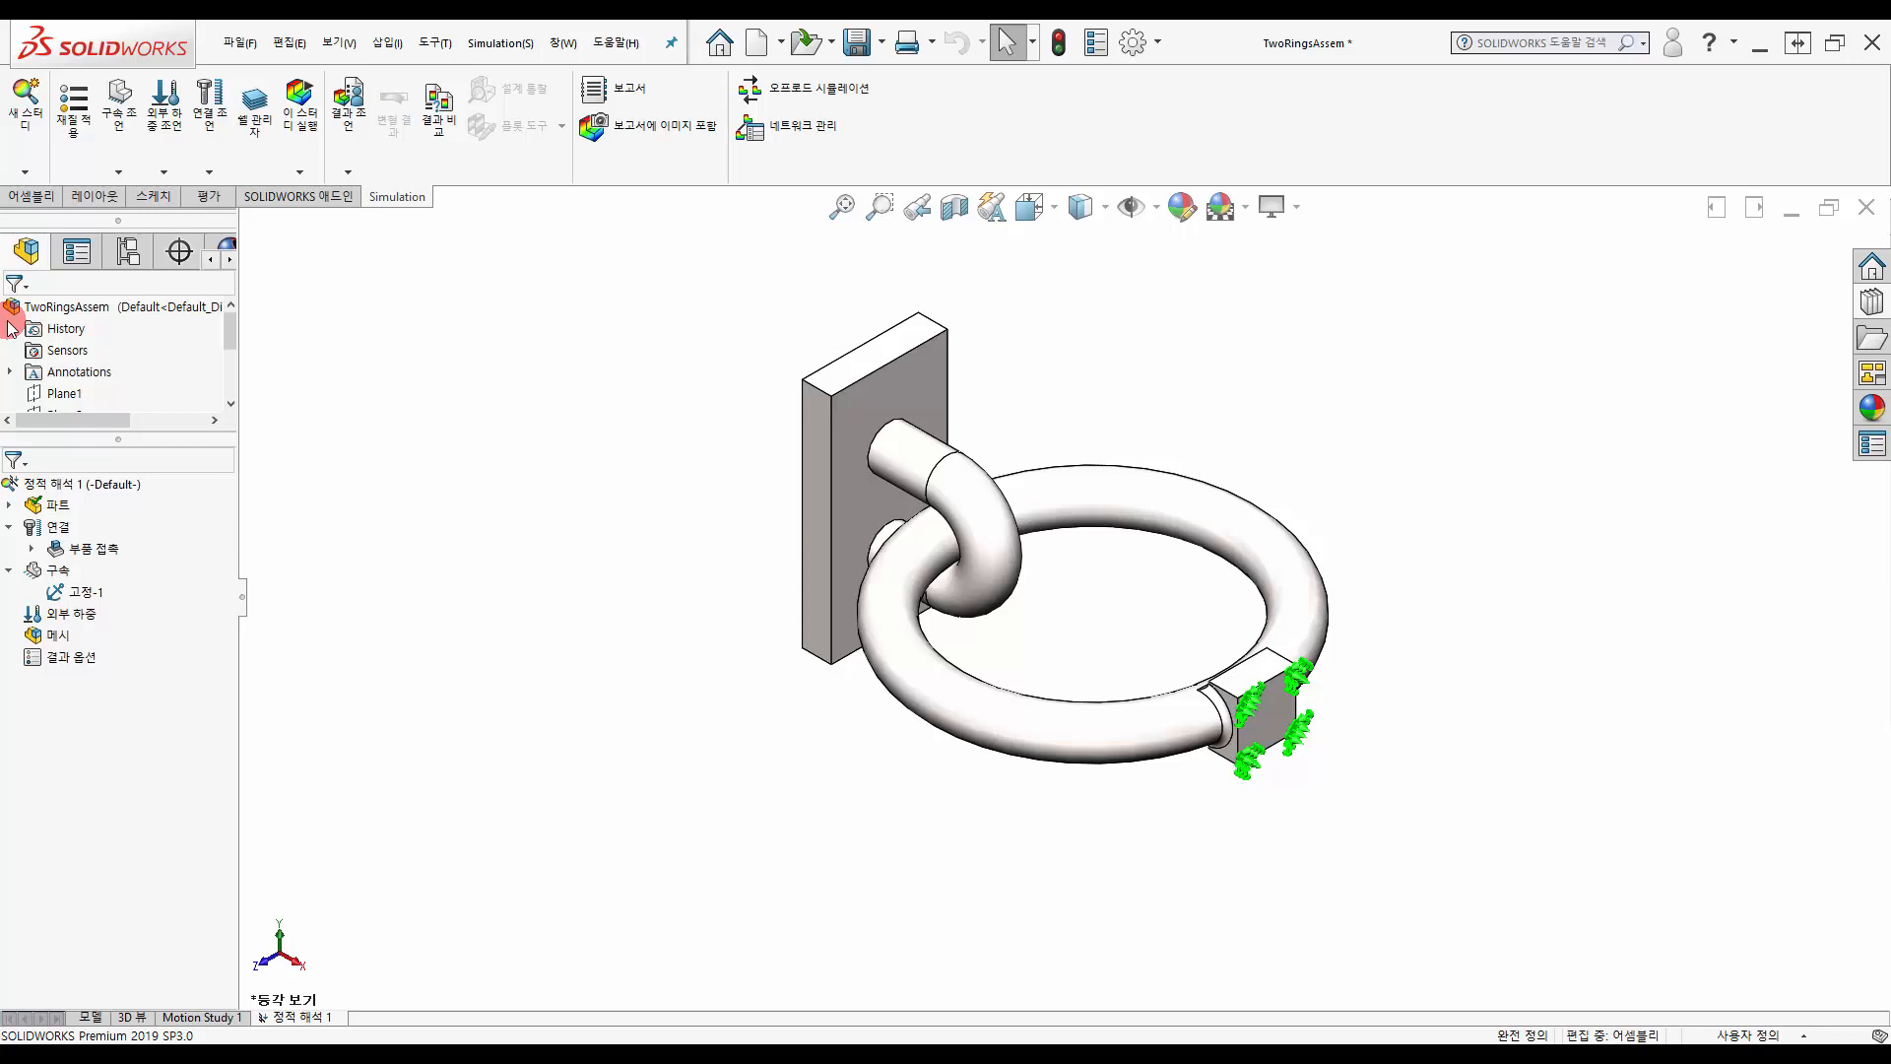
# - Apply a 3.5 N/mm^2 (MPa) pressure normal to the plate's back face, with the direction reversed to pull away from the rings
pyautogui.rightClick(59, 613)
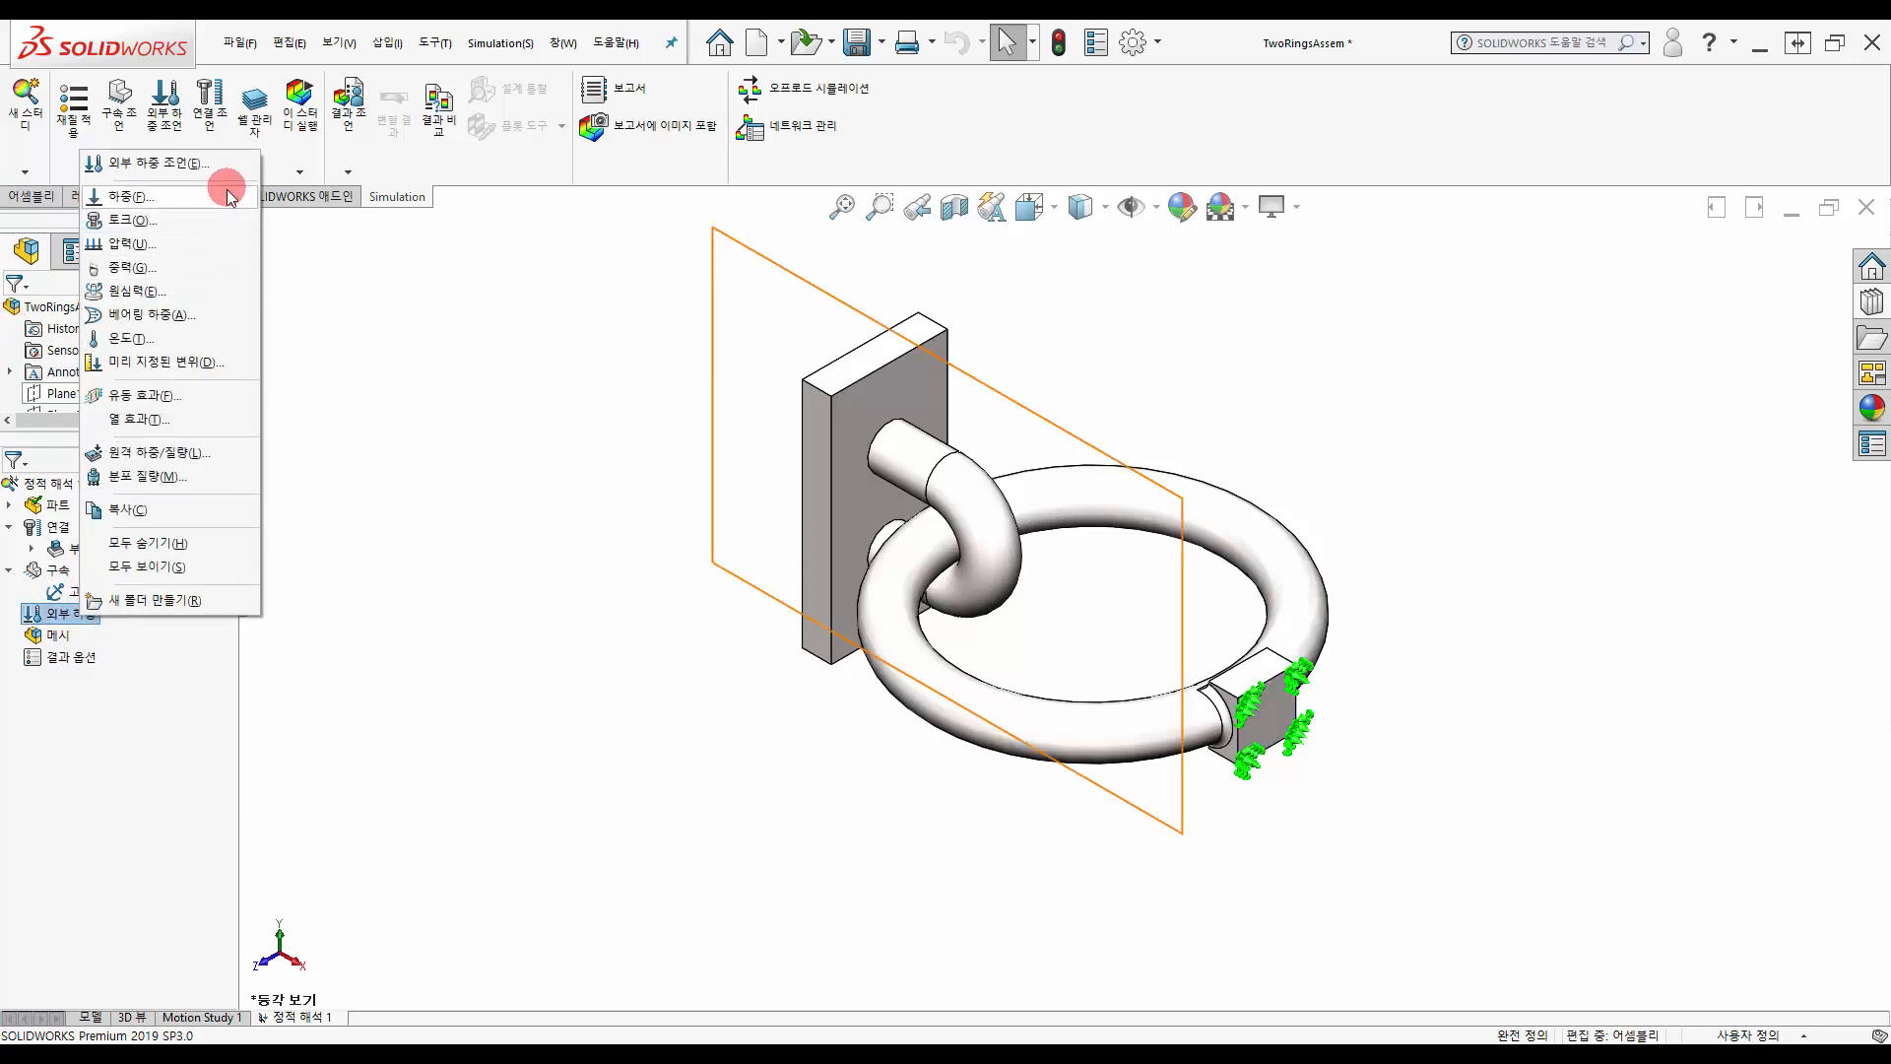
pyautogui.click(227, 243)
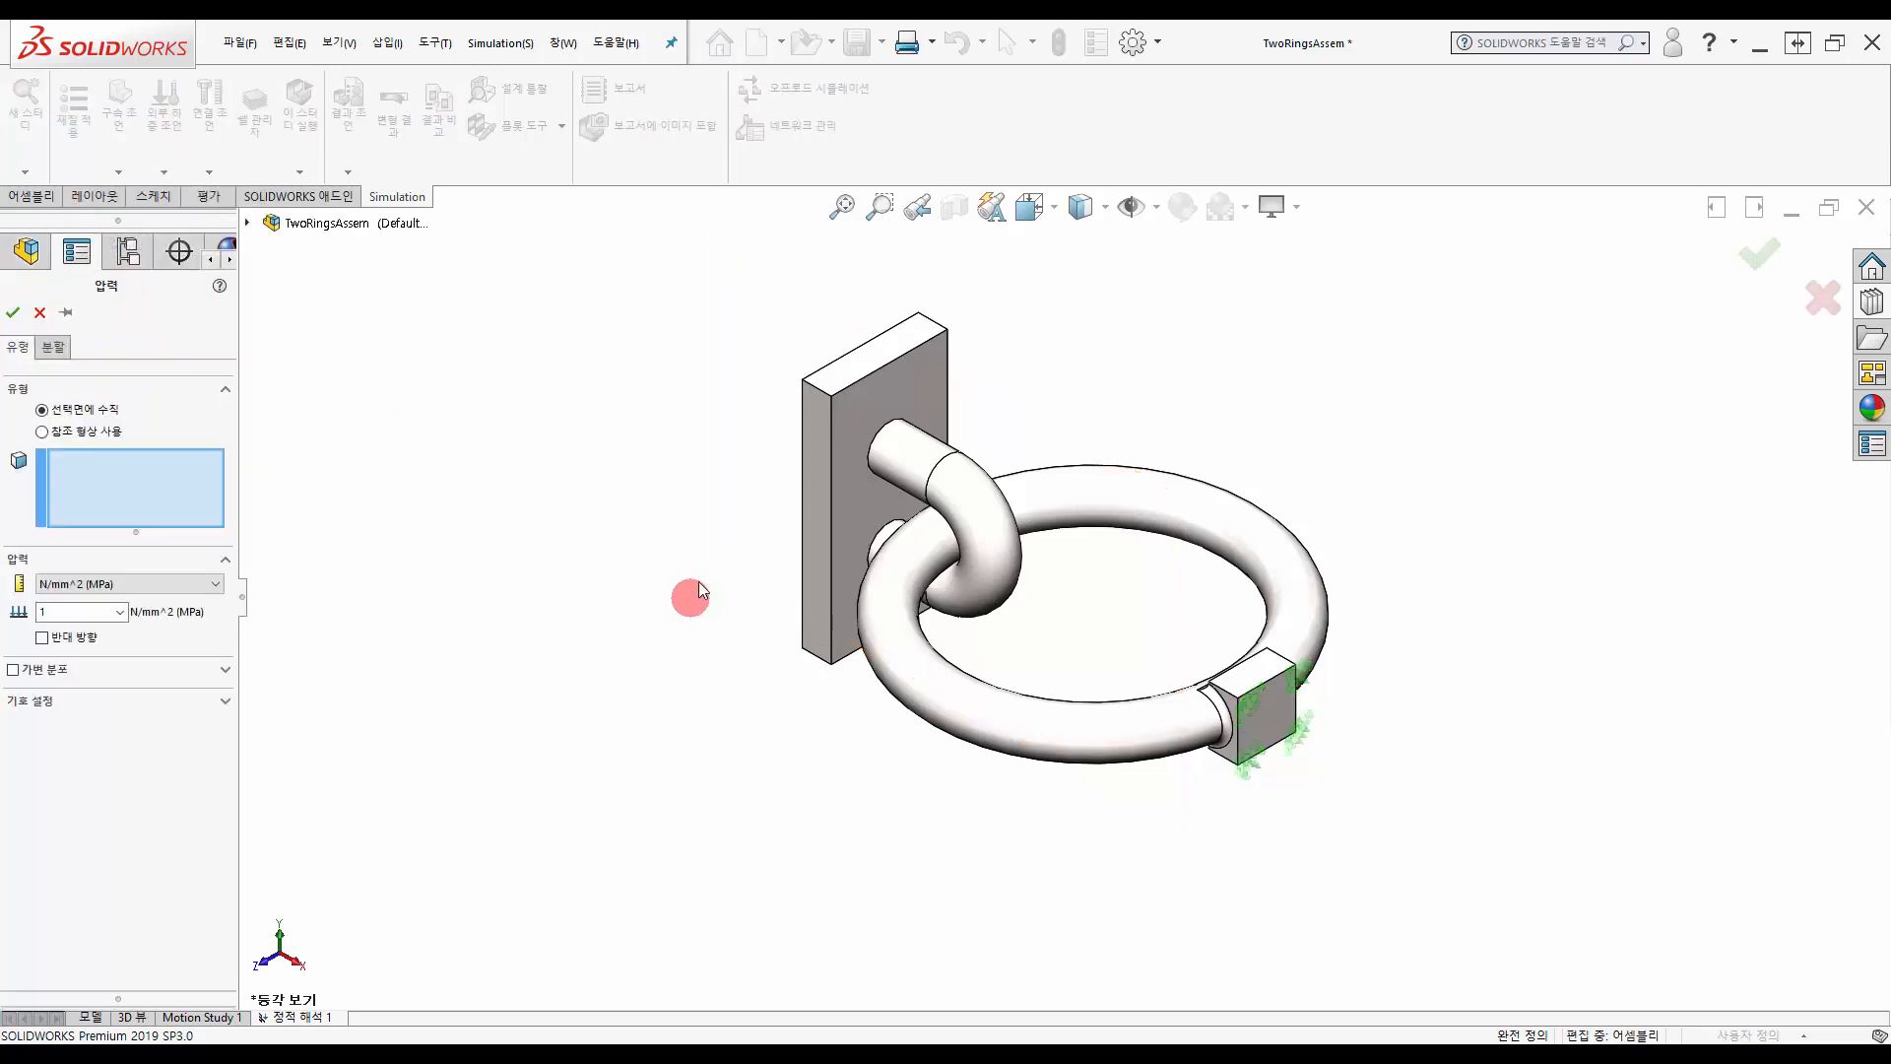
pyautogui.moveTo(717, 620); pyautogui.dragTo(850, 537, button='middle')
pyautogui.click(830, 552)
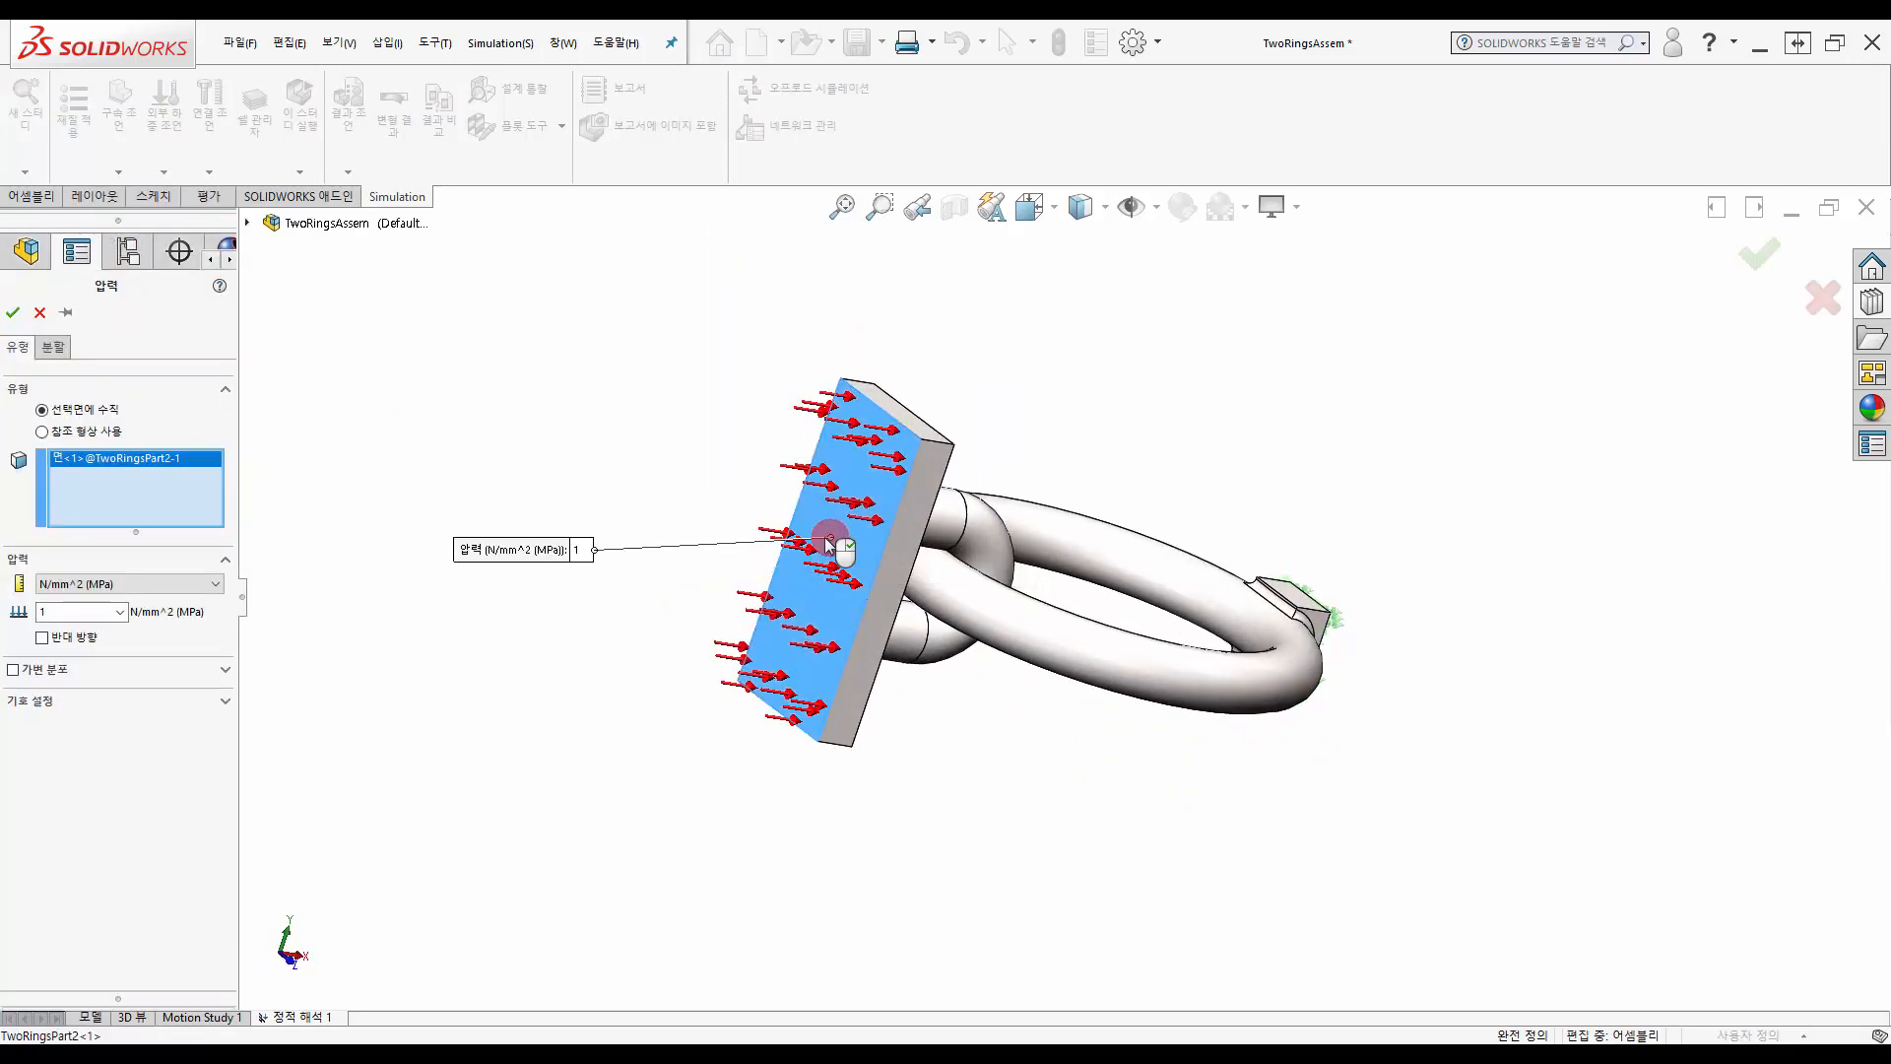
pyautogui.click(88, 608)
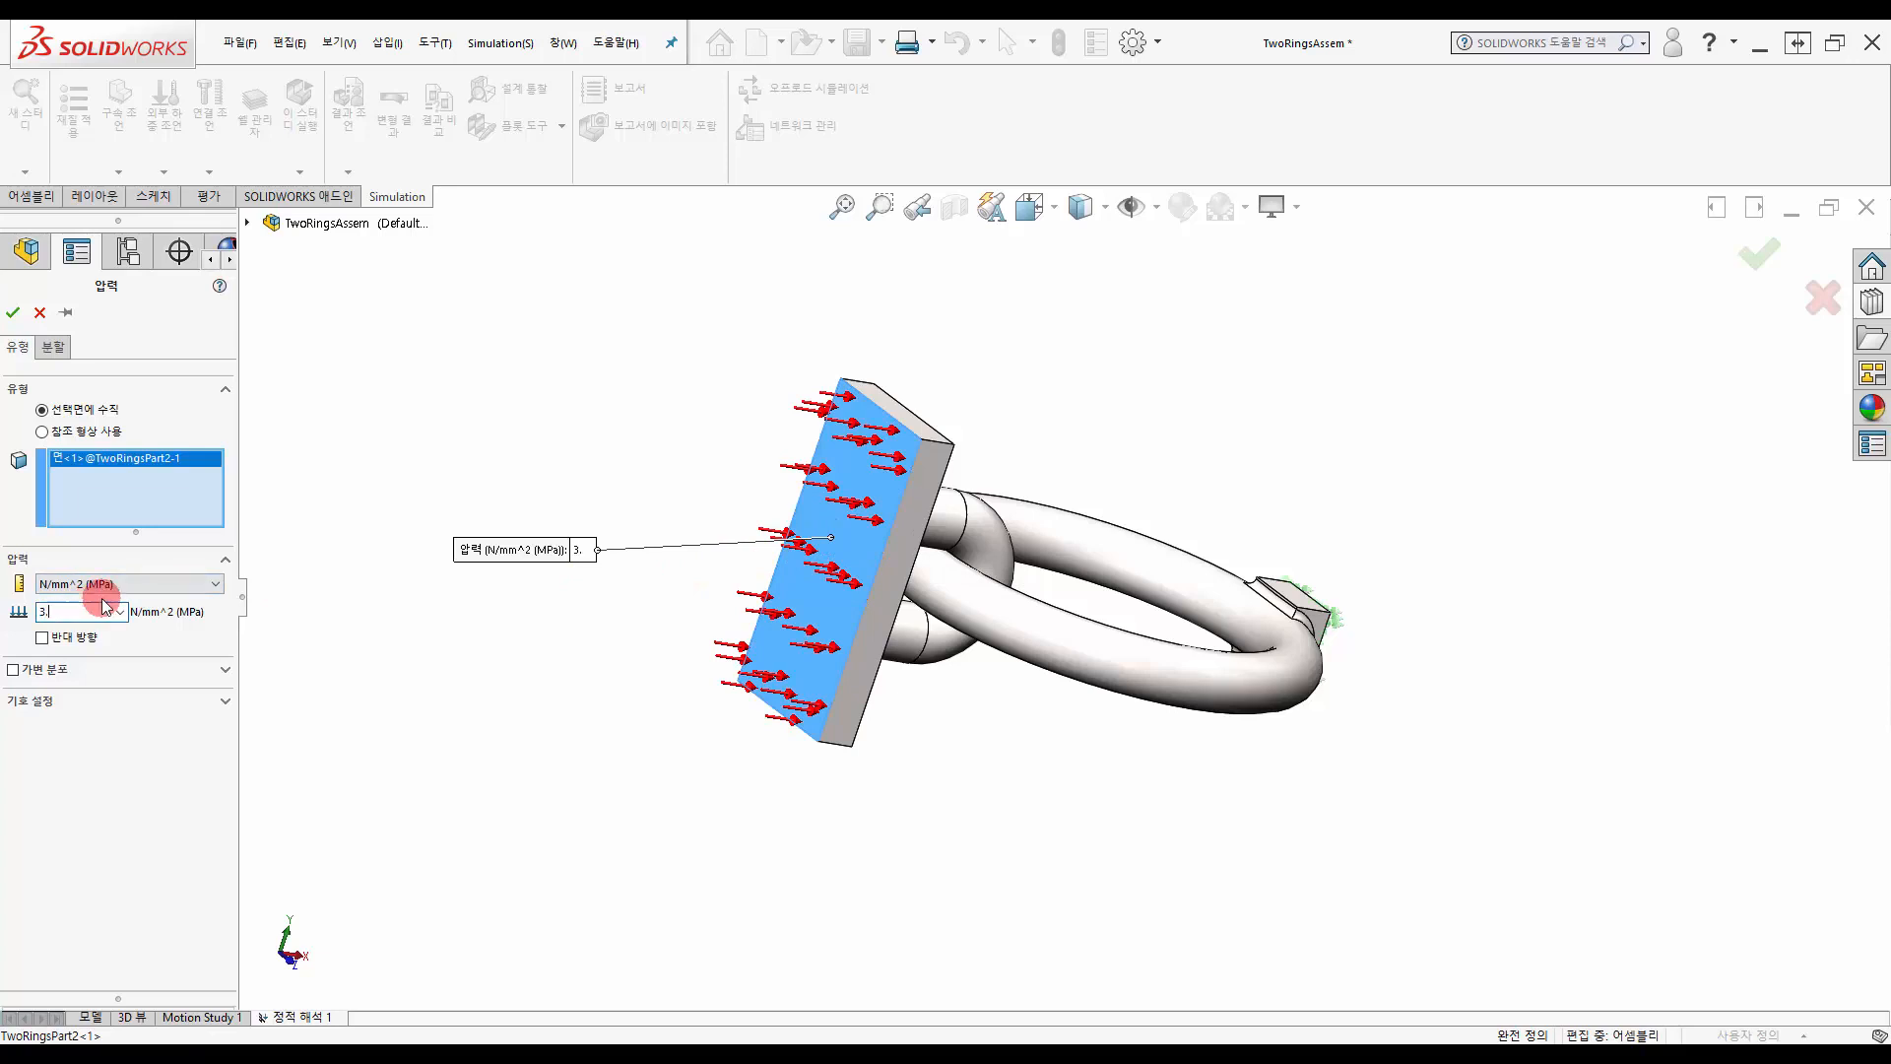
pyautogui.click(79, 641)
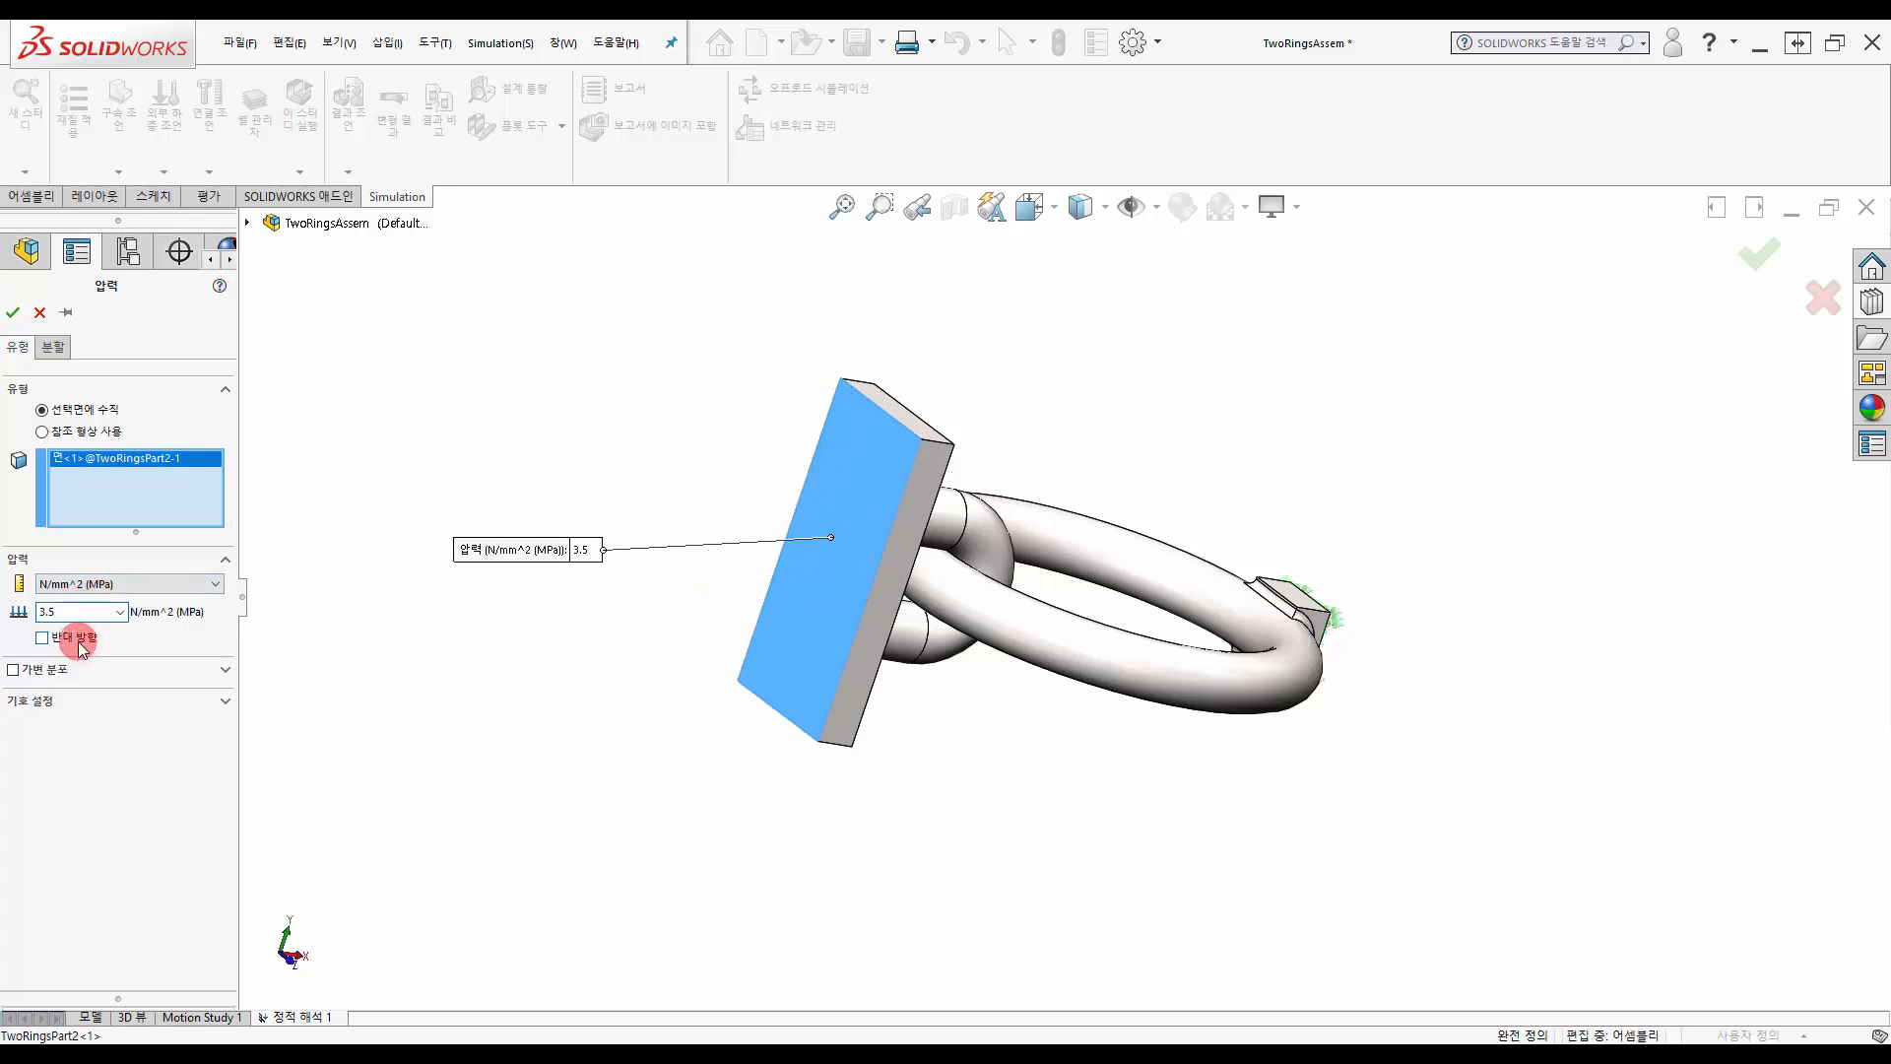
pyautogui.click(13, 313)
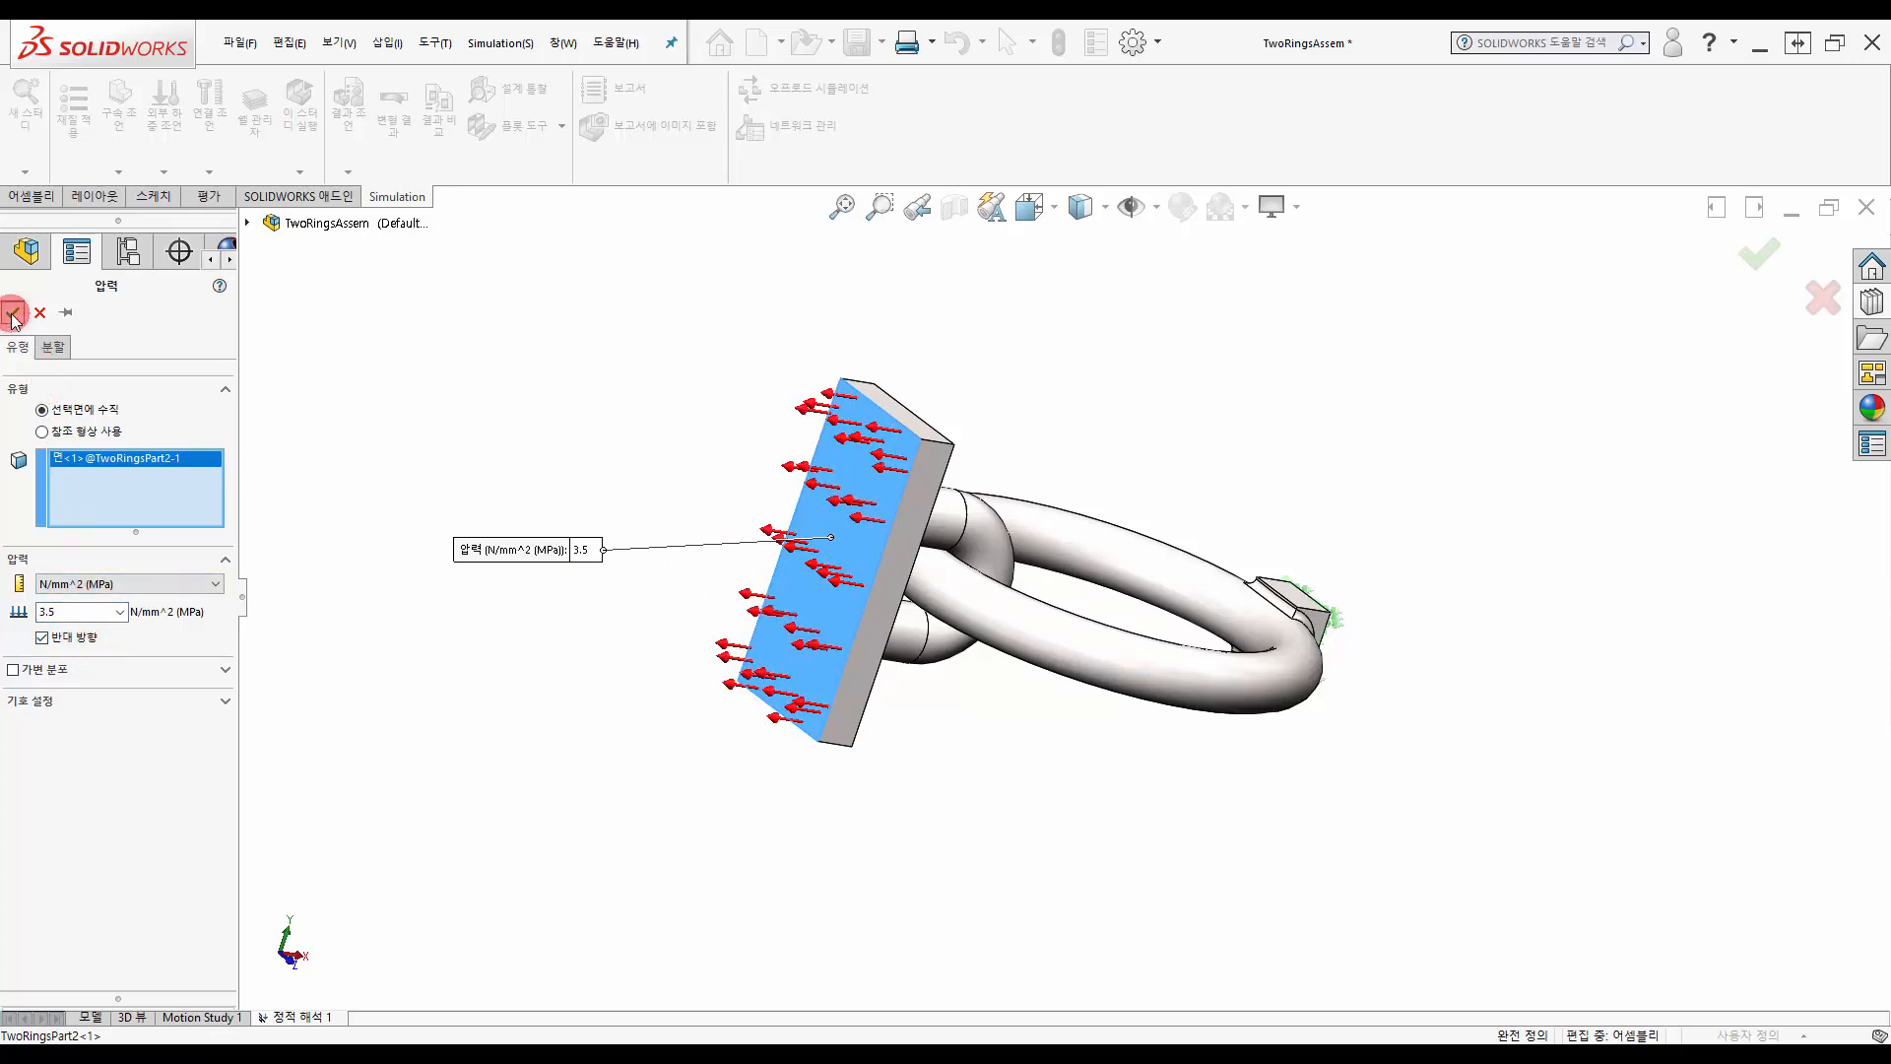
pyautogui.click(373, 469)
# - Change the global component contact of the assembly to No Penetration (관통 없음)
pyautogui.moveTo(523, 620); pyautogui.dragTo(486, 669, button='middle')
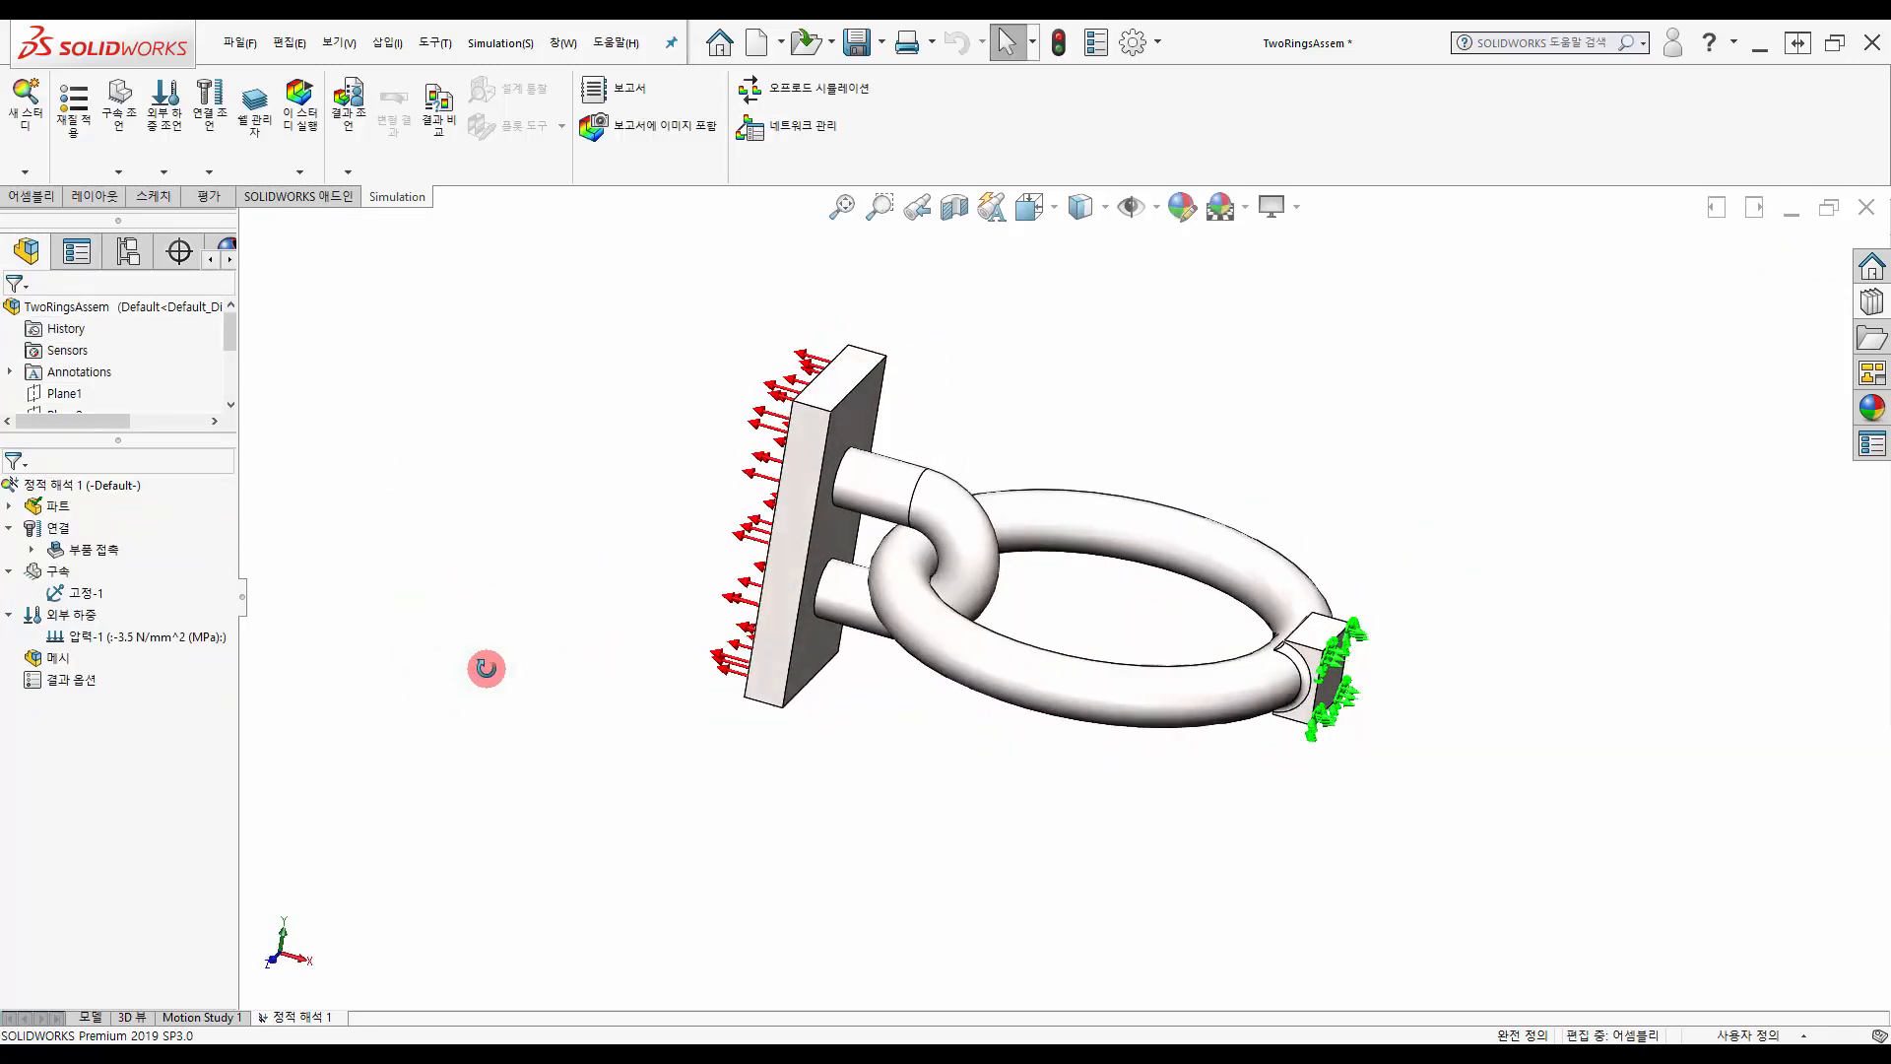
pyautogui.click(33, 549)
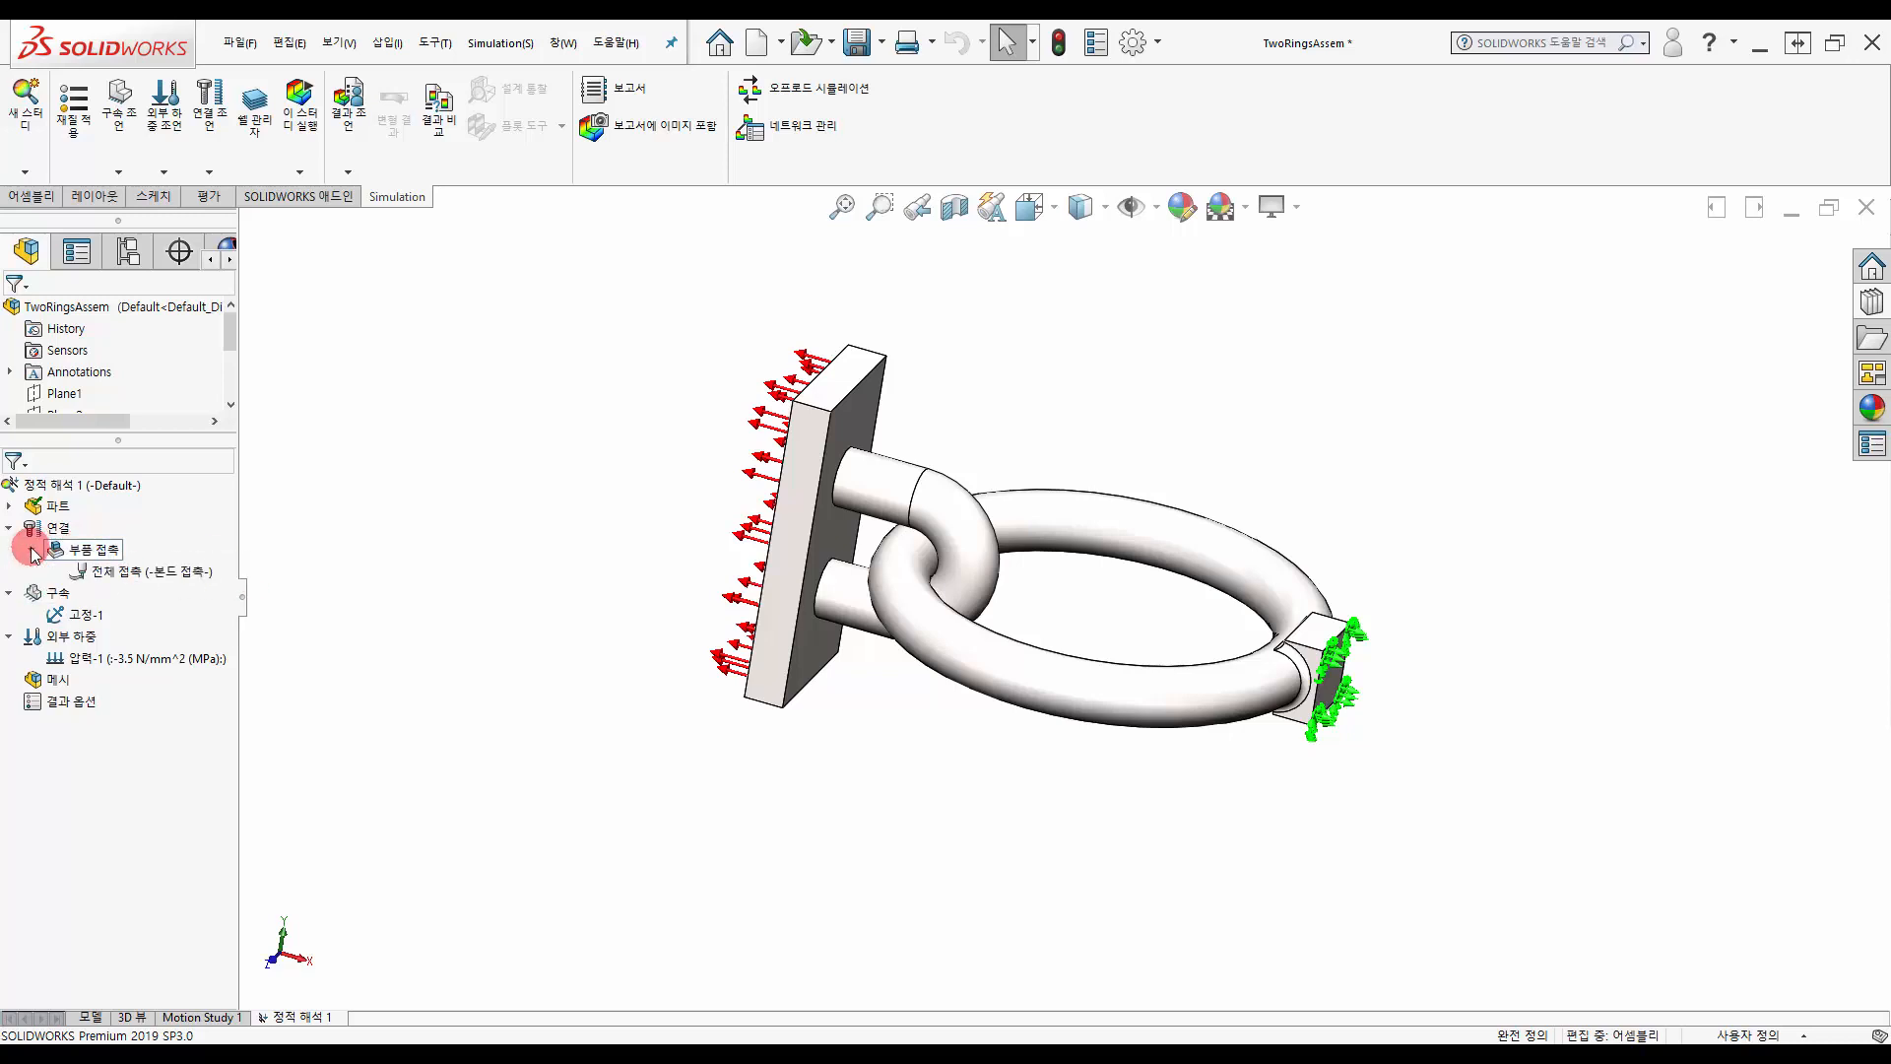
pyautogui.click(195, 575)
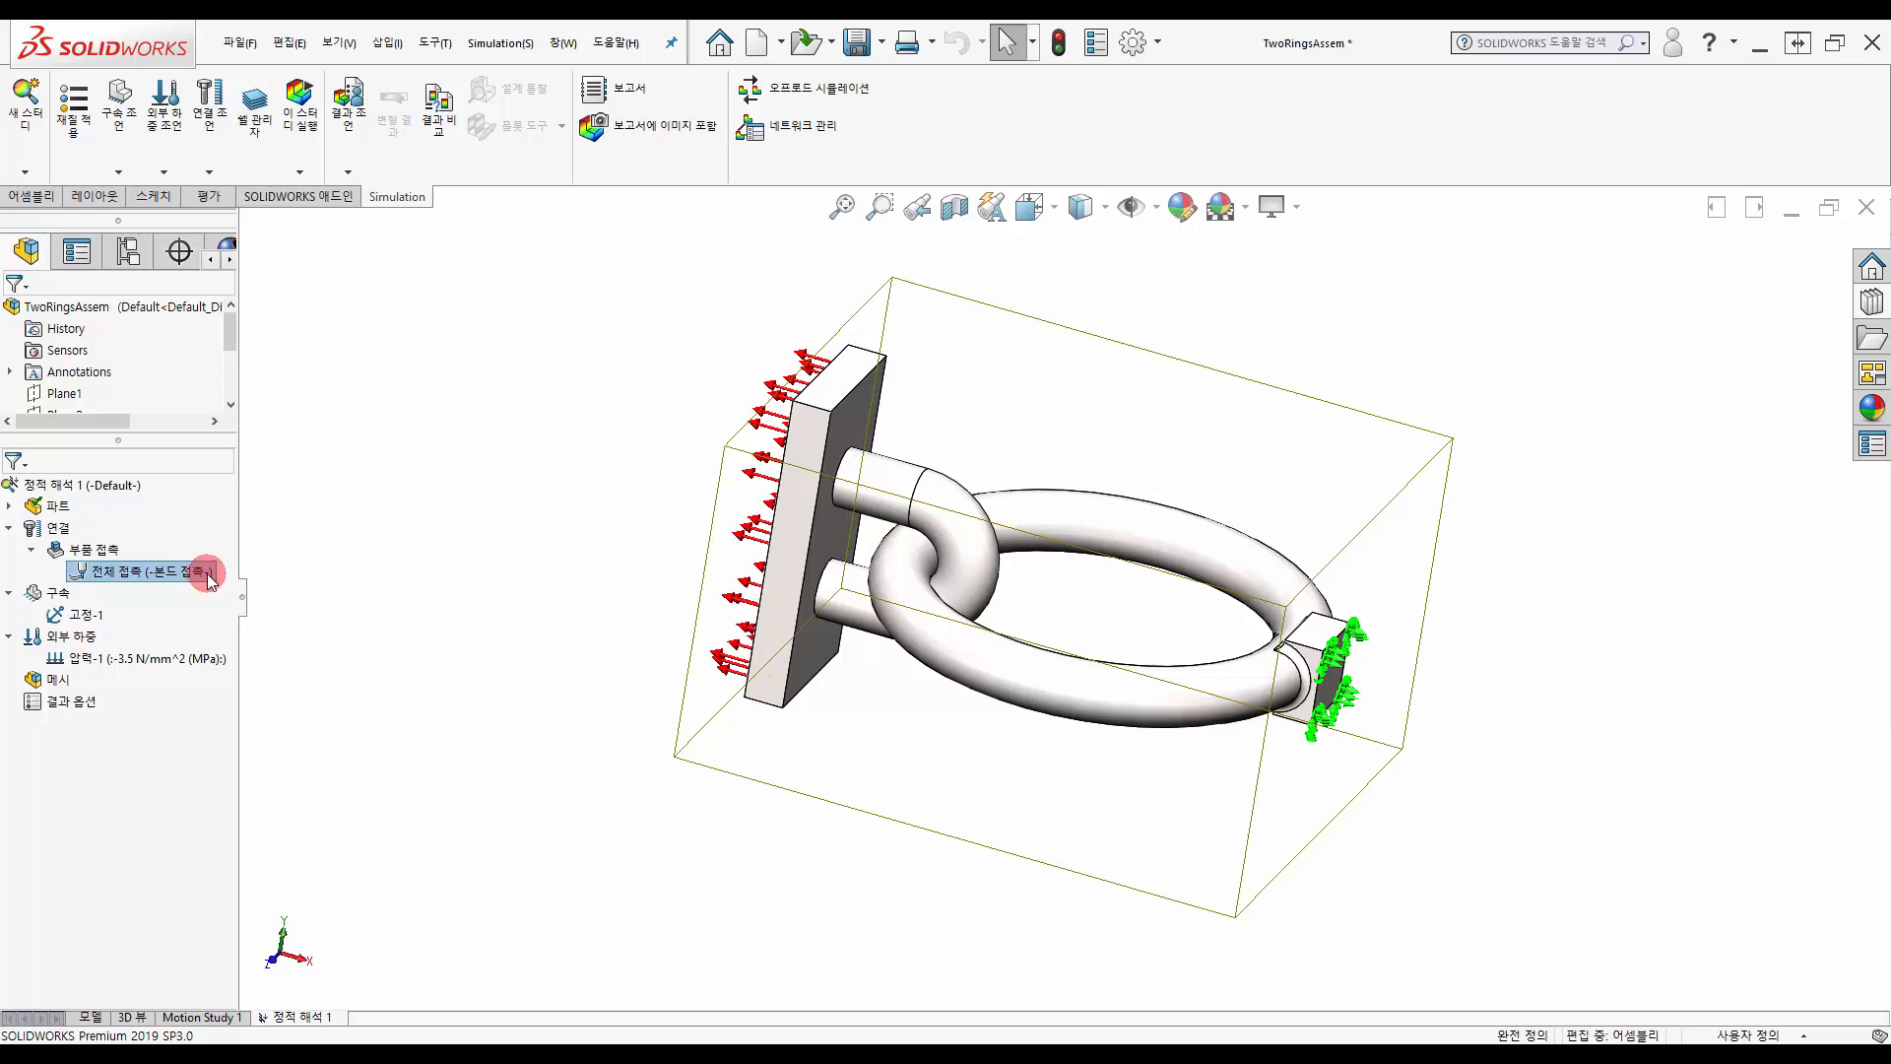
pyautogui.rightClick(210, 579)
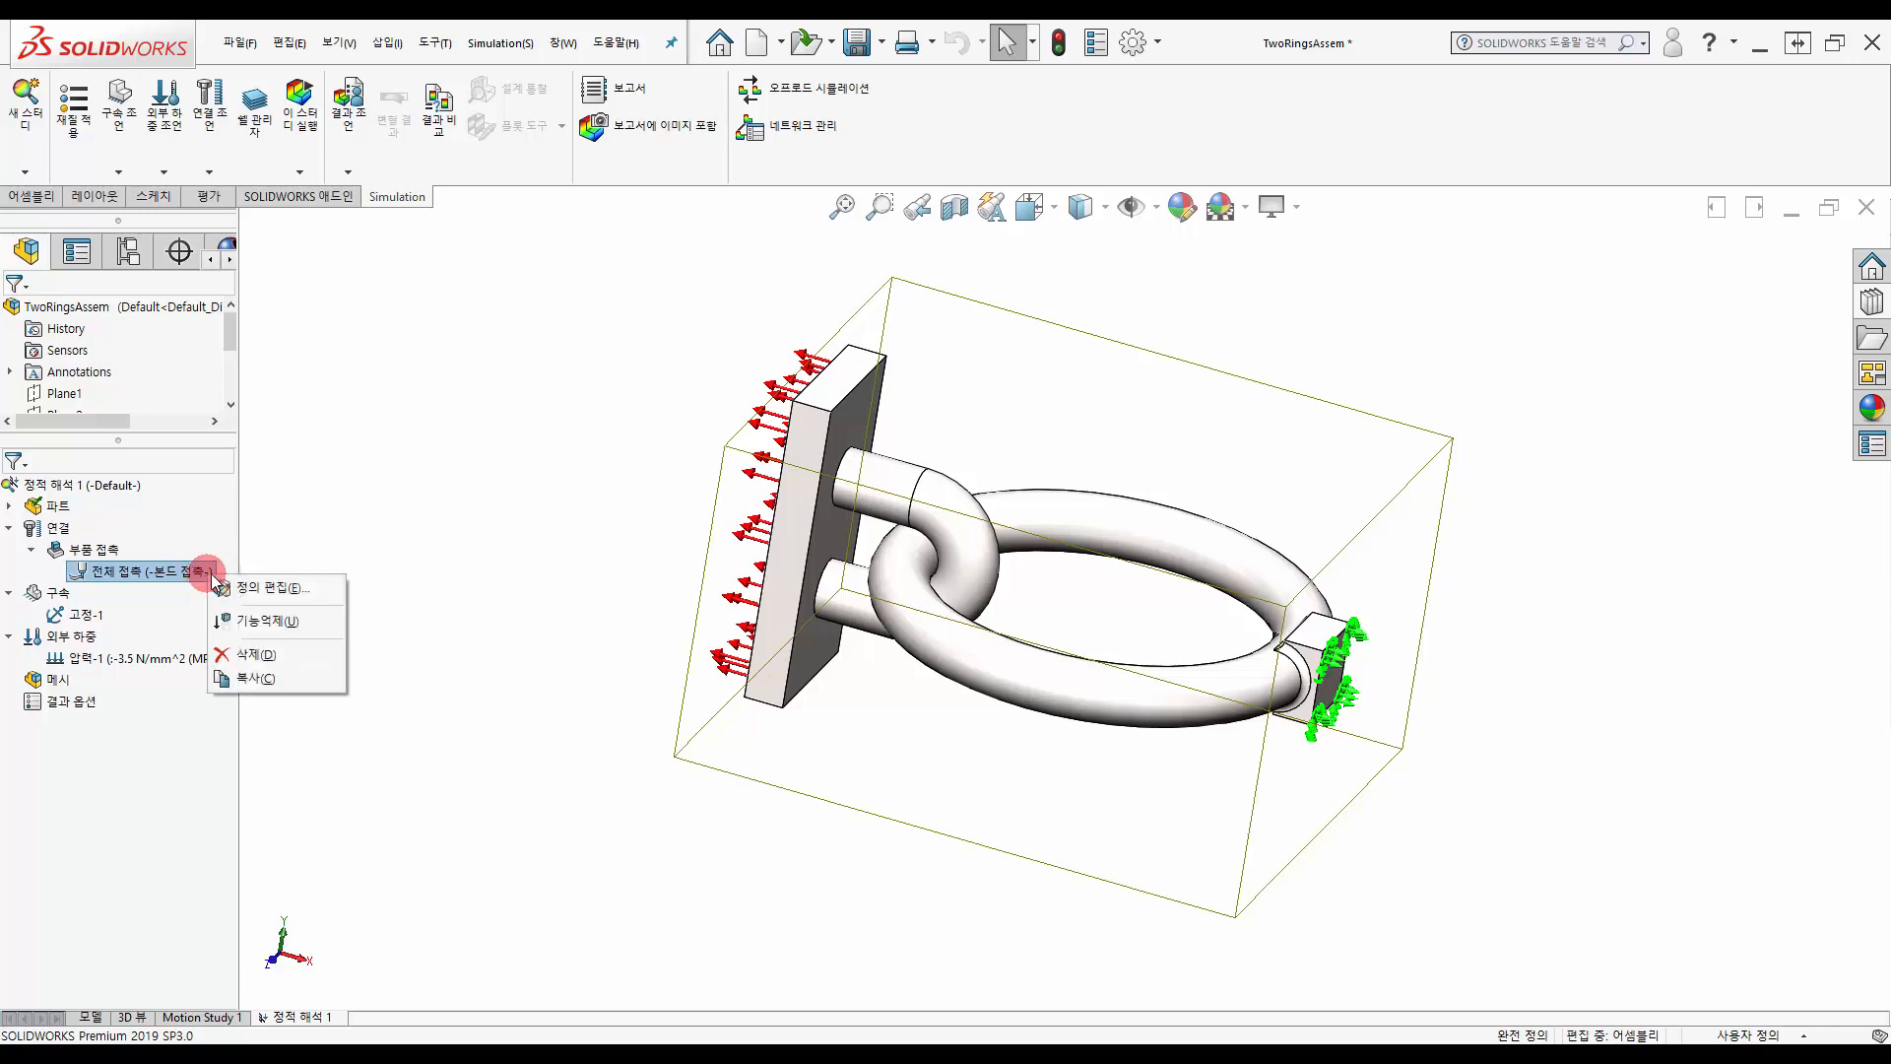
pyautogui.click(333, 588)
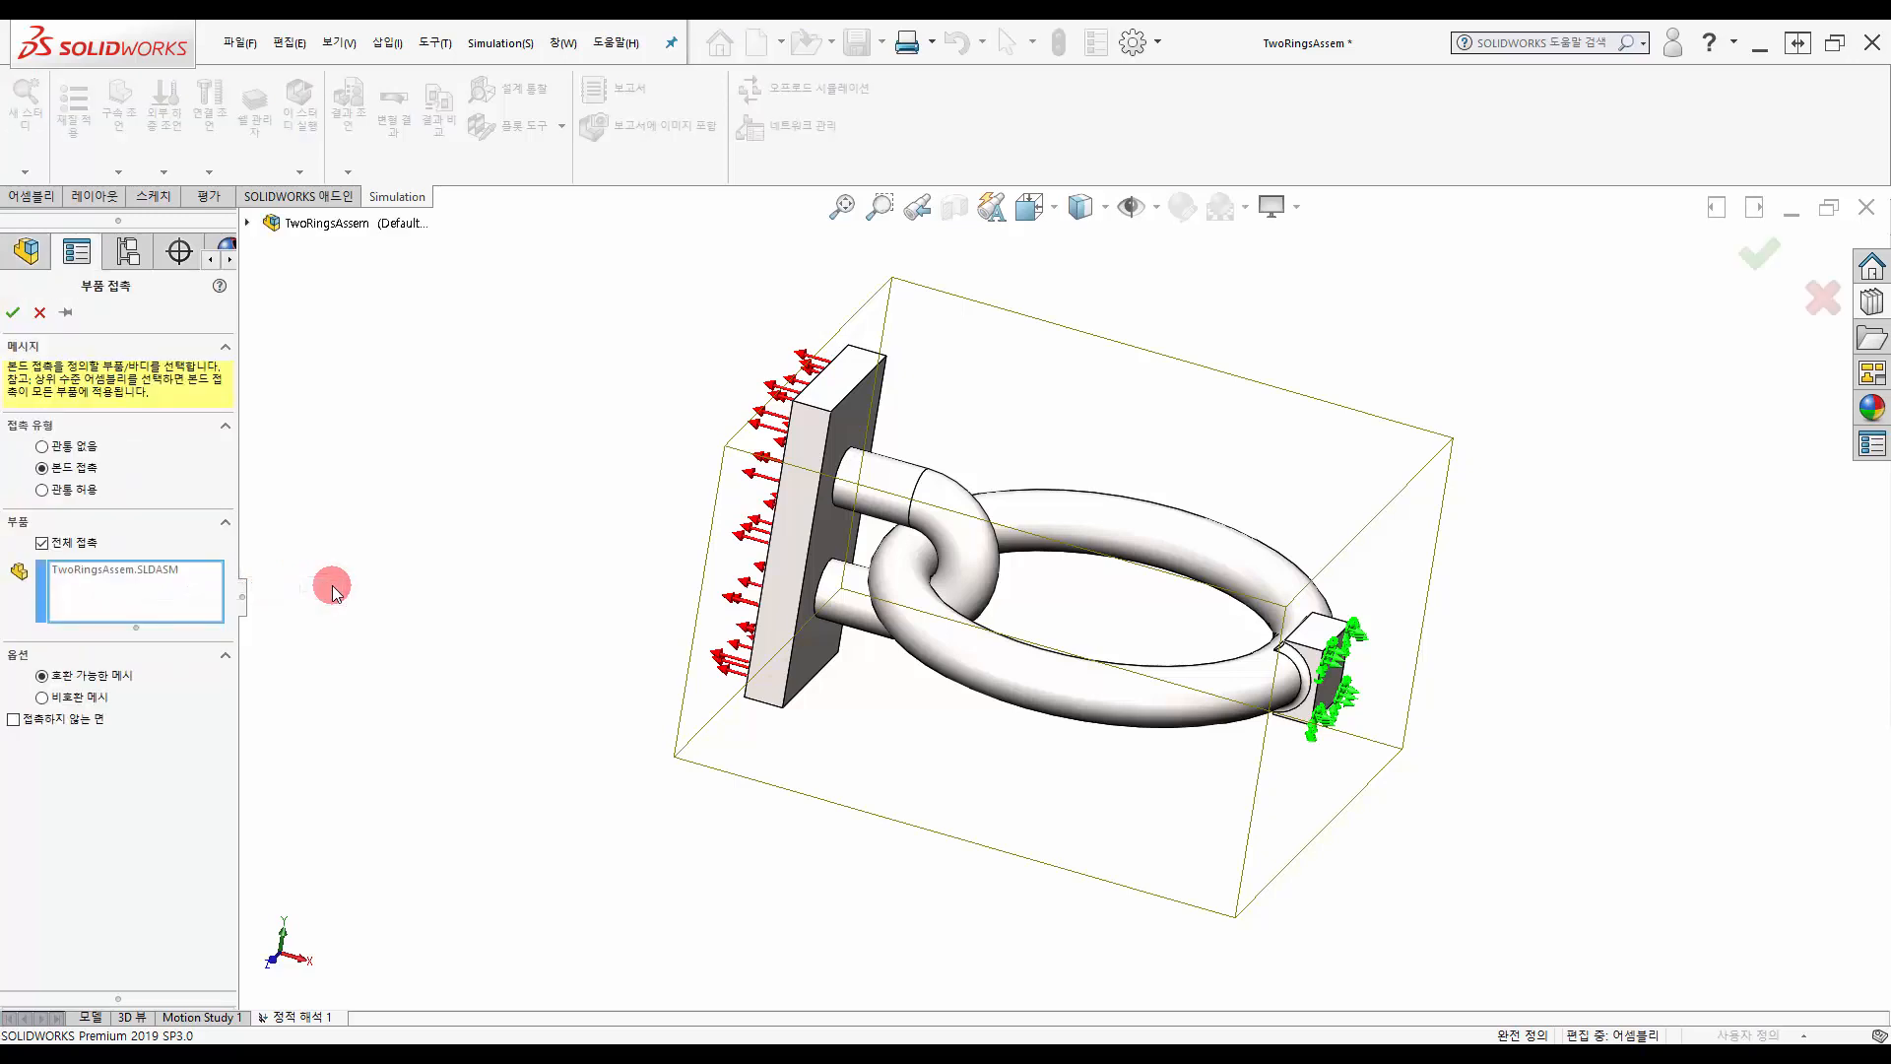
pyautogui.click(93, 452)
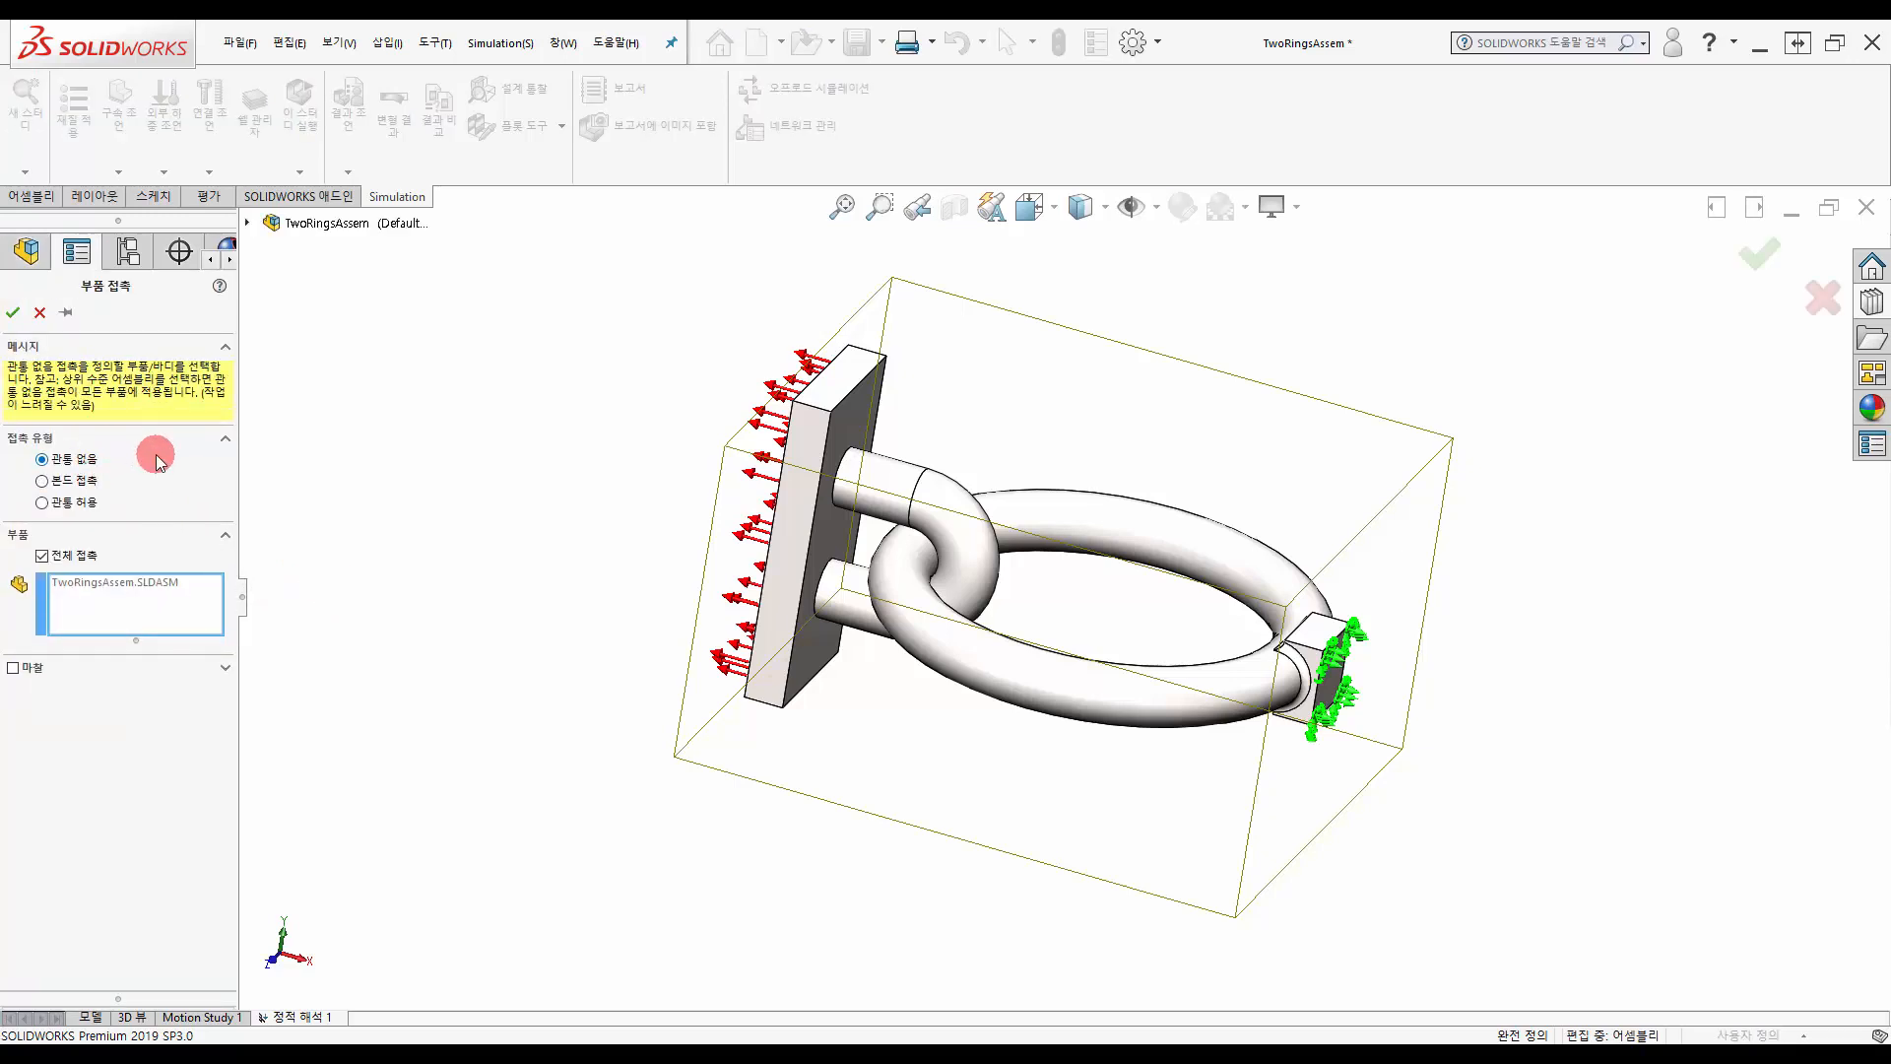
pyautogui.click(13, 314)
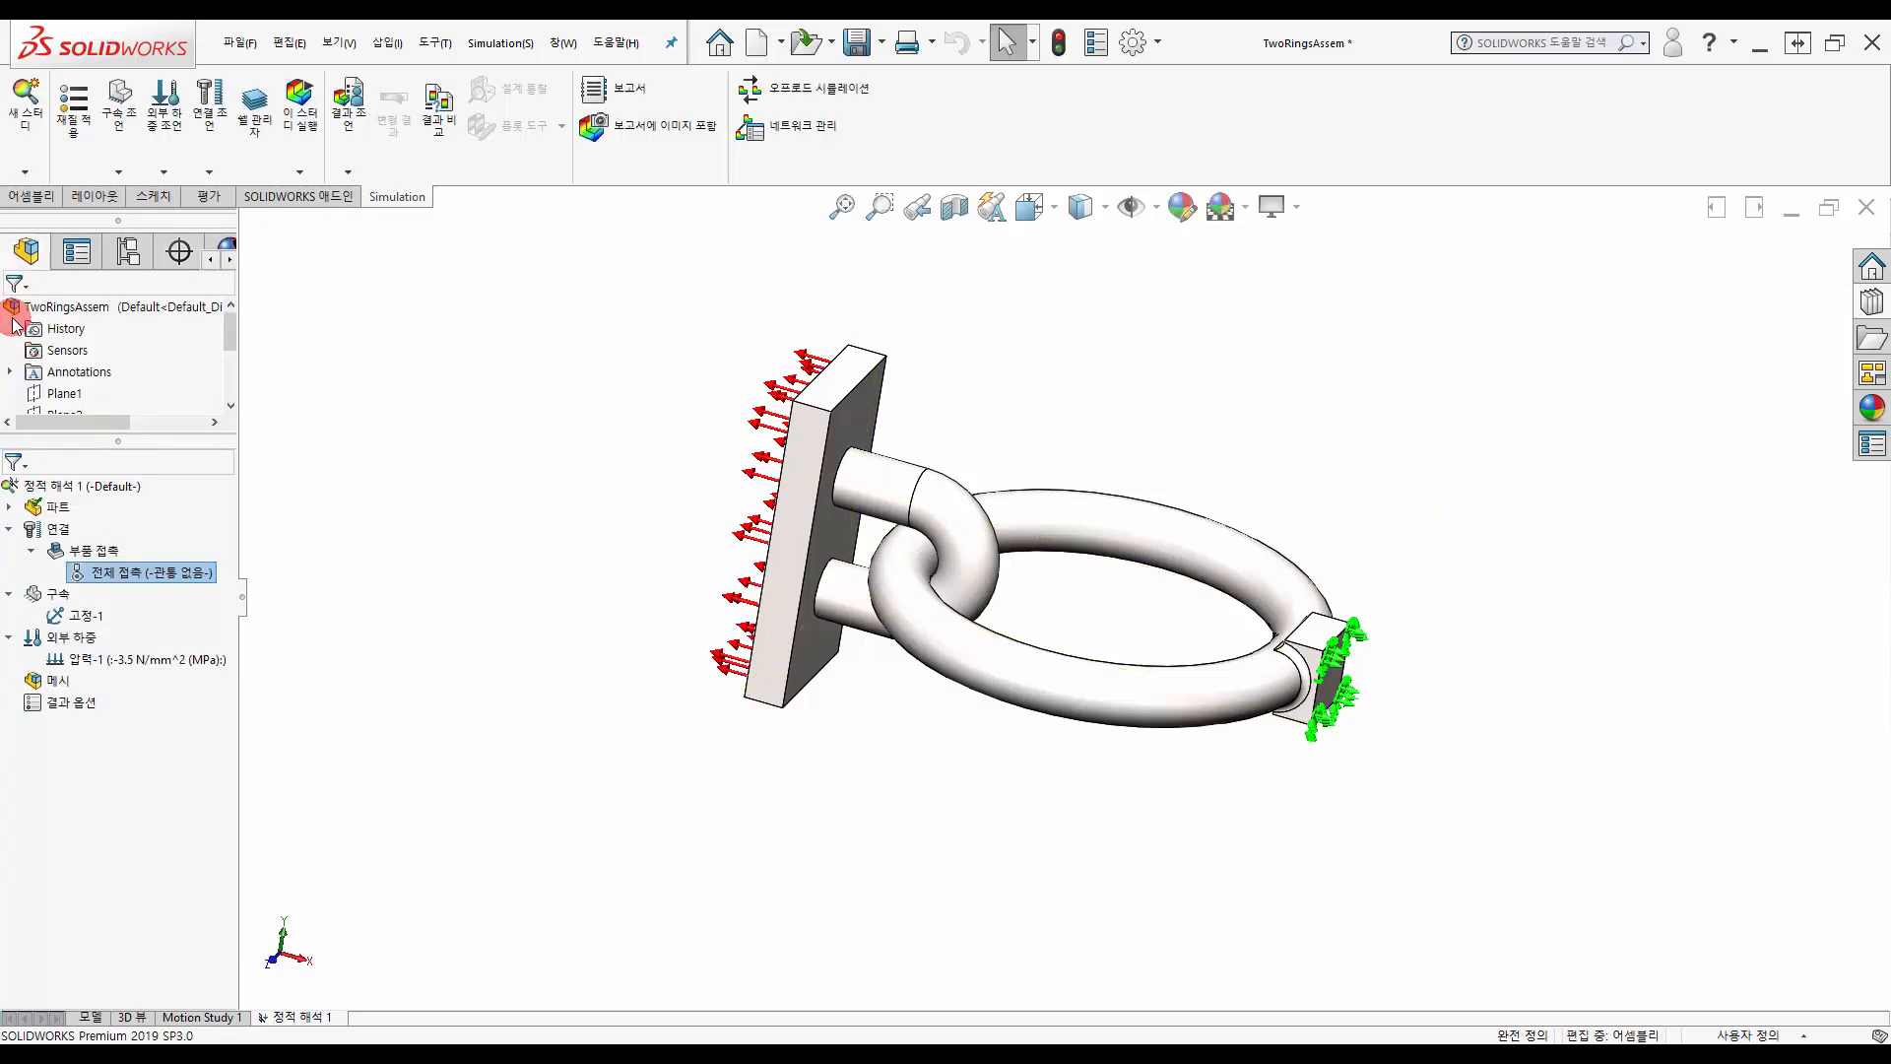
pyautogui.click(32, 551)
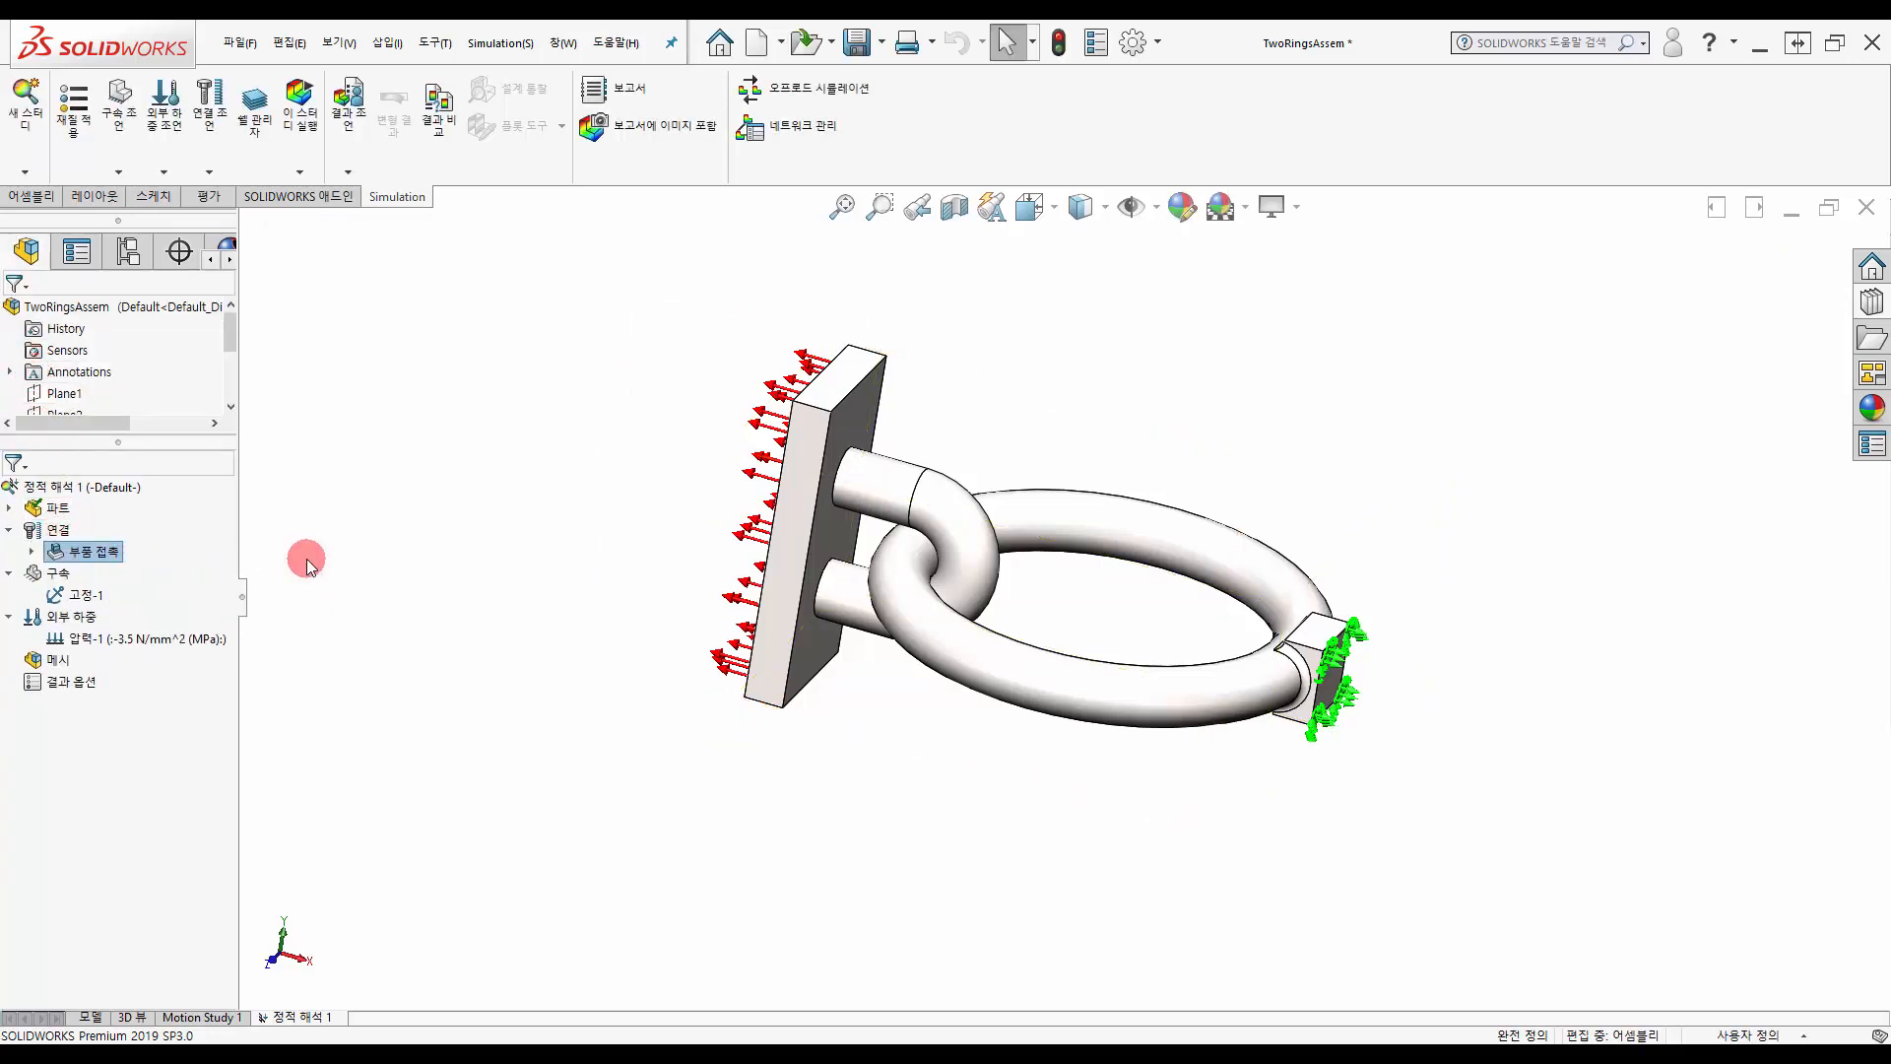
# - Define a No Penetration (관통 없음) contact set between the U-shaped link's three faces and the large ring's face
pyautogui.rightClick(72, 535)
pyautogui.click(234, 577)
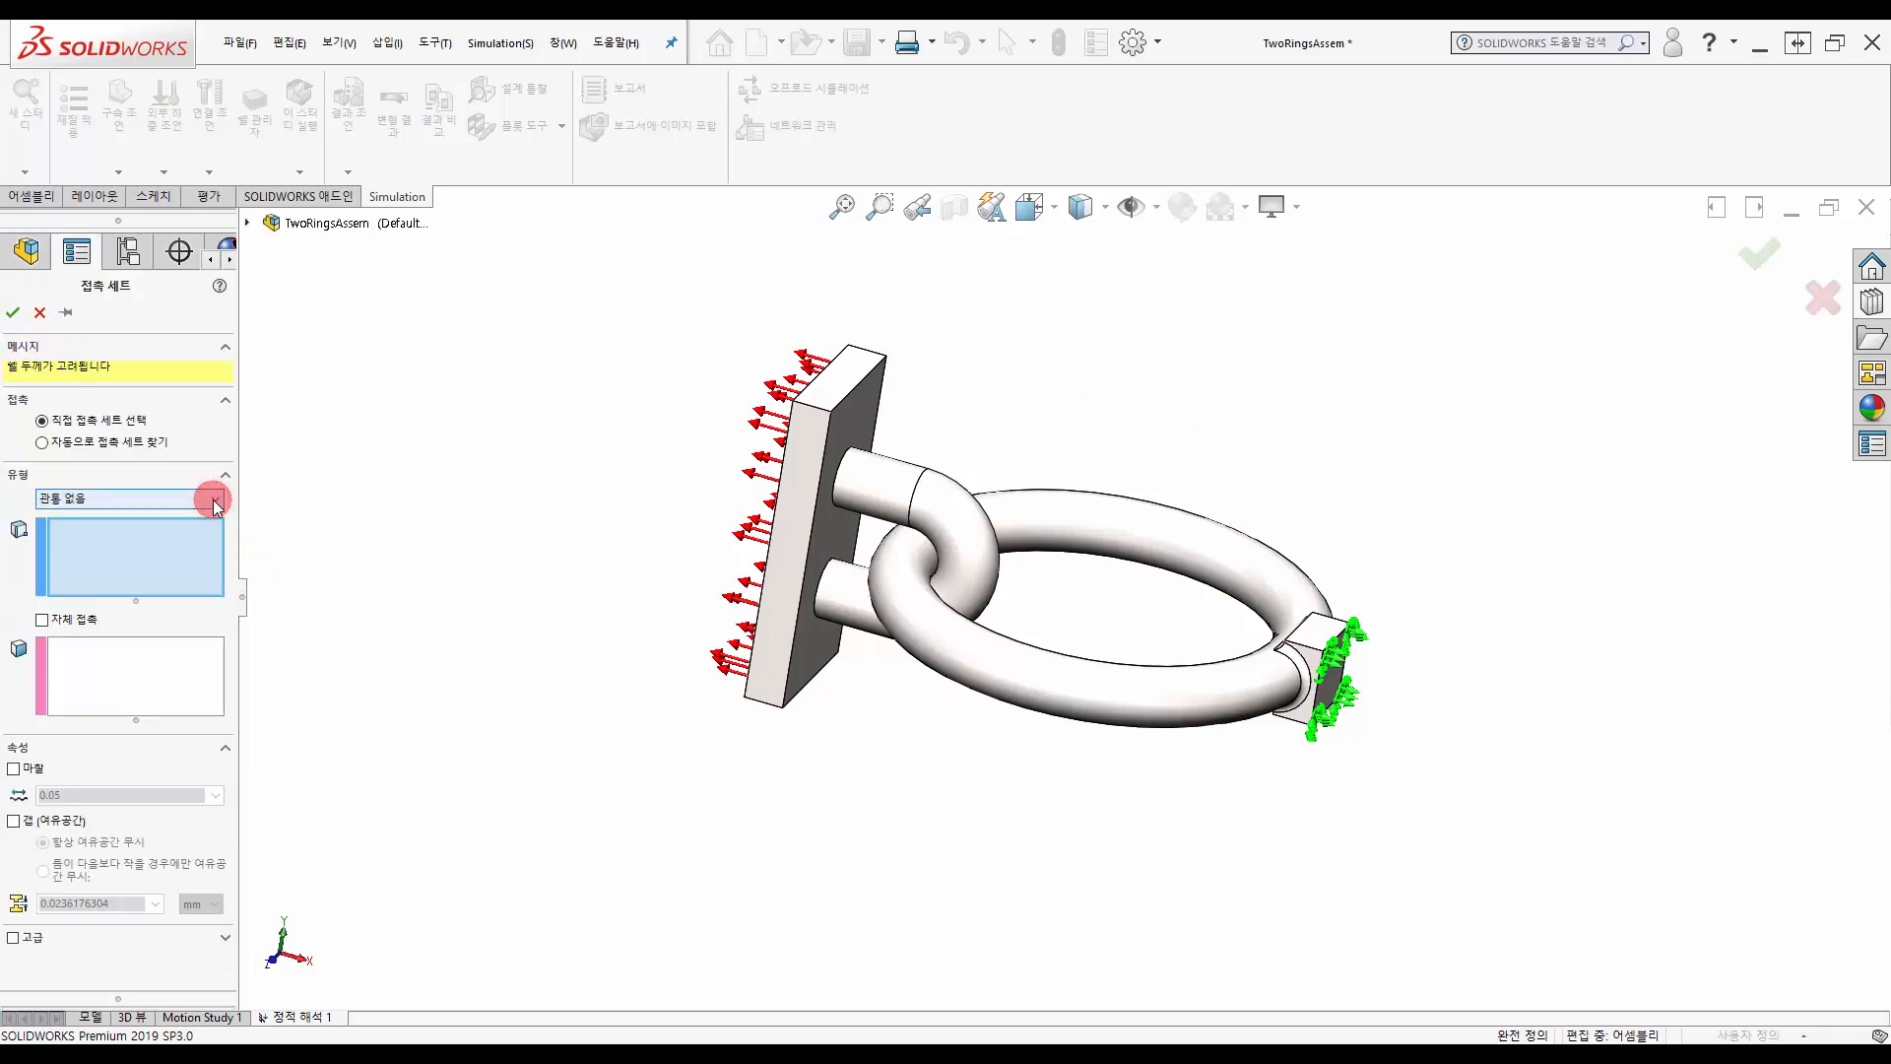
pyautogui.click(211, 498)
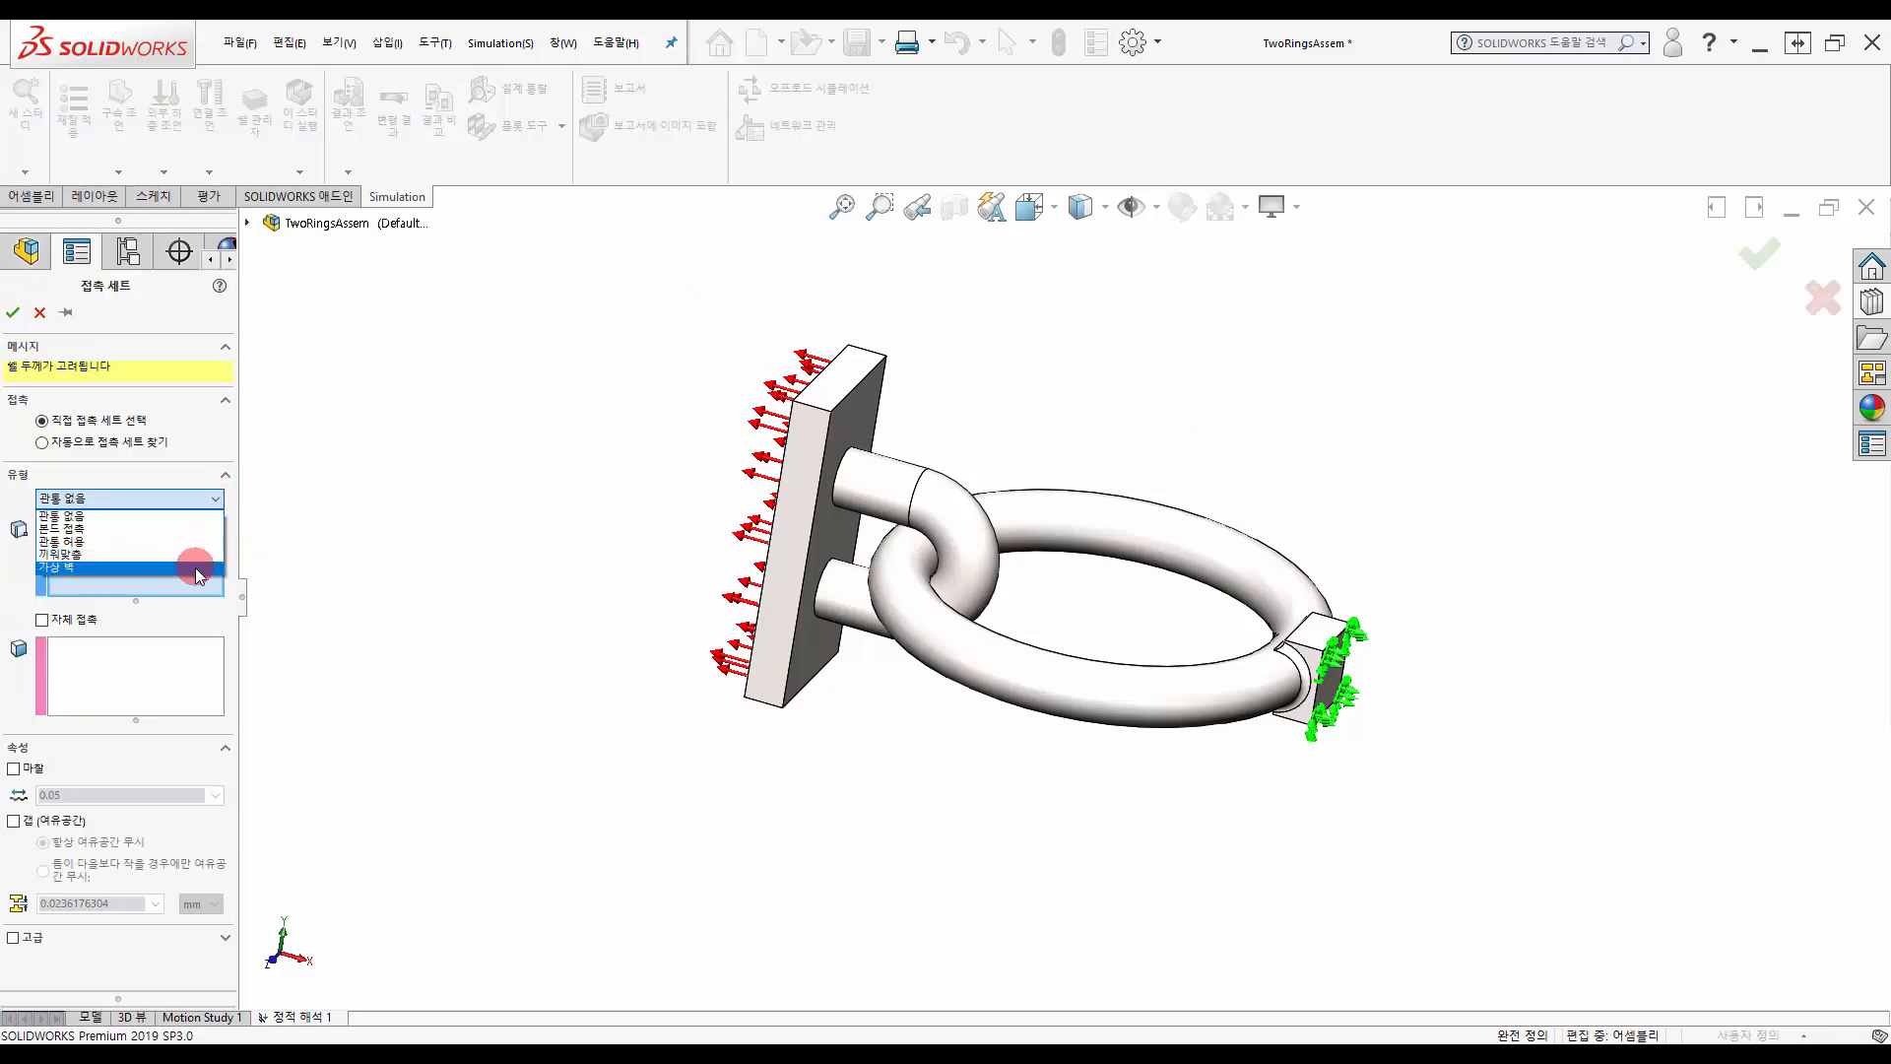
pyautogui.click(187, 515)
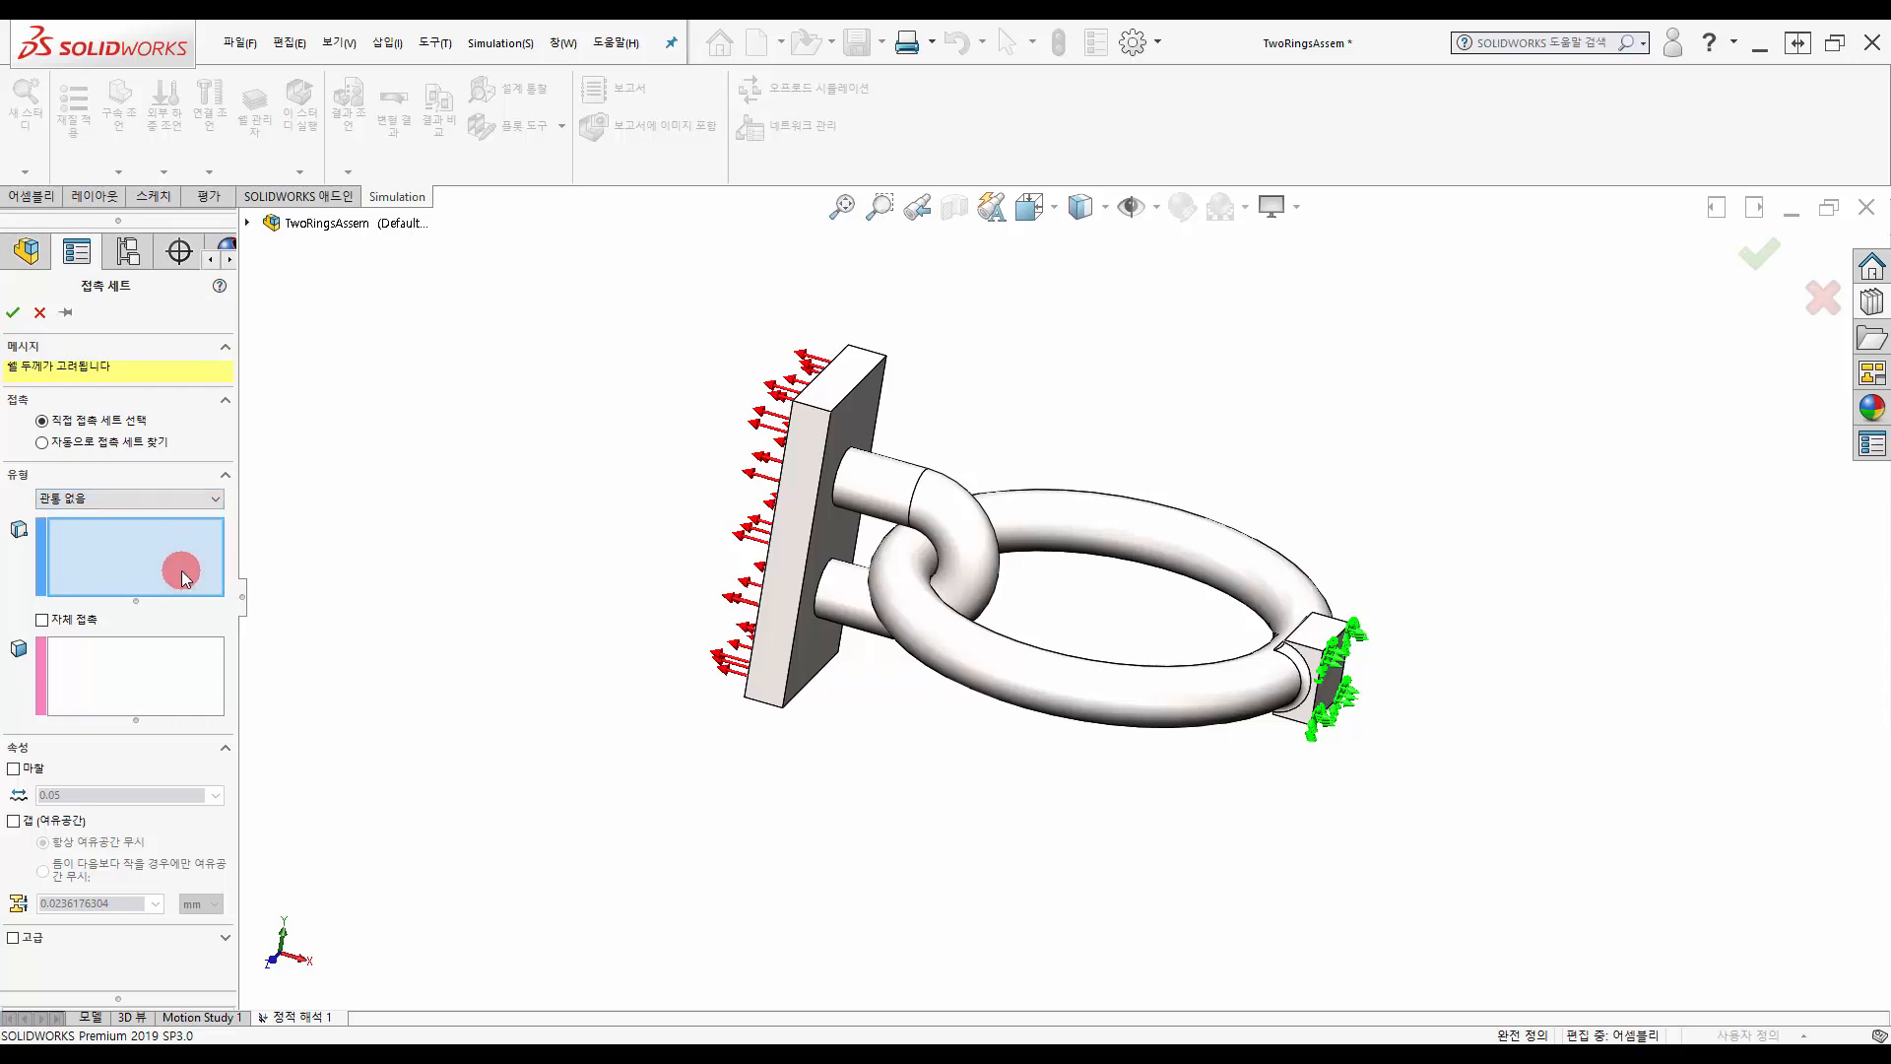
pyautogui.click(885, 479)
pyautogui.click(952, 544)
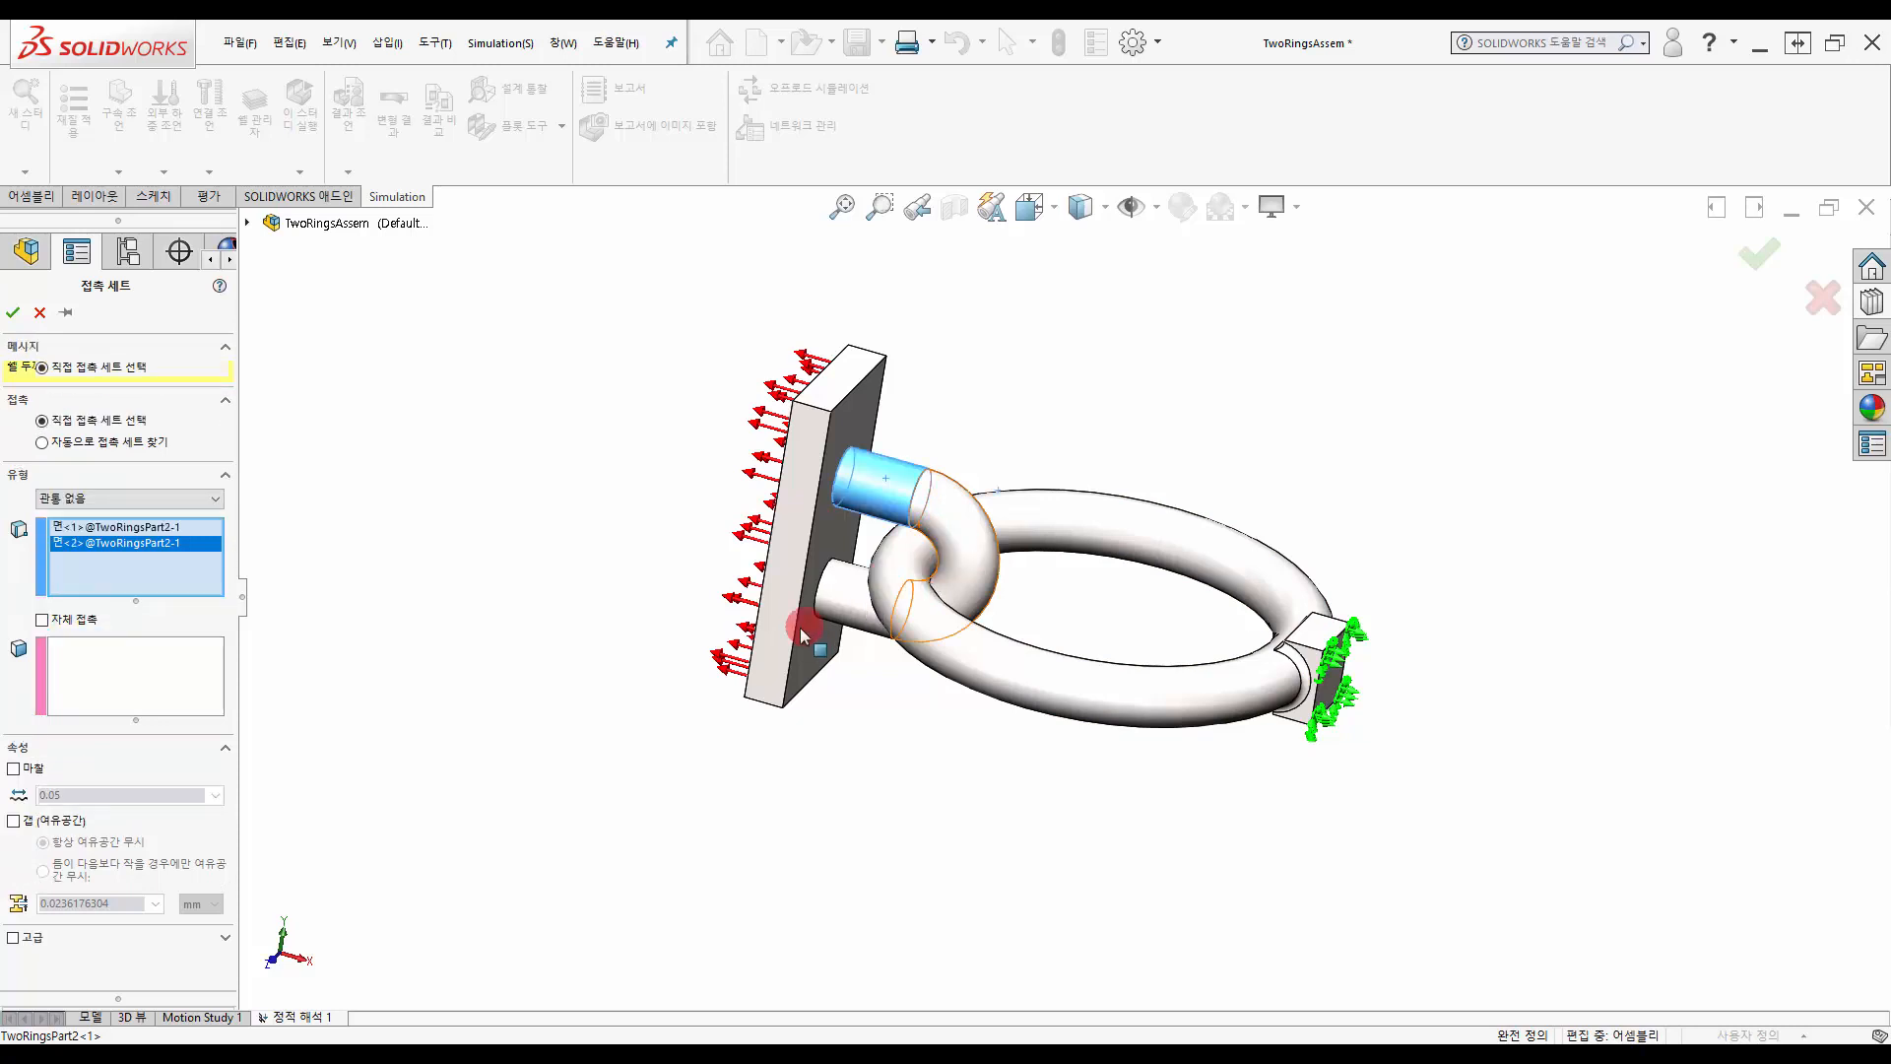
pyautogui.click(835, 601)
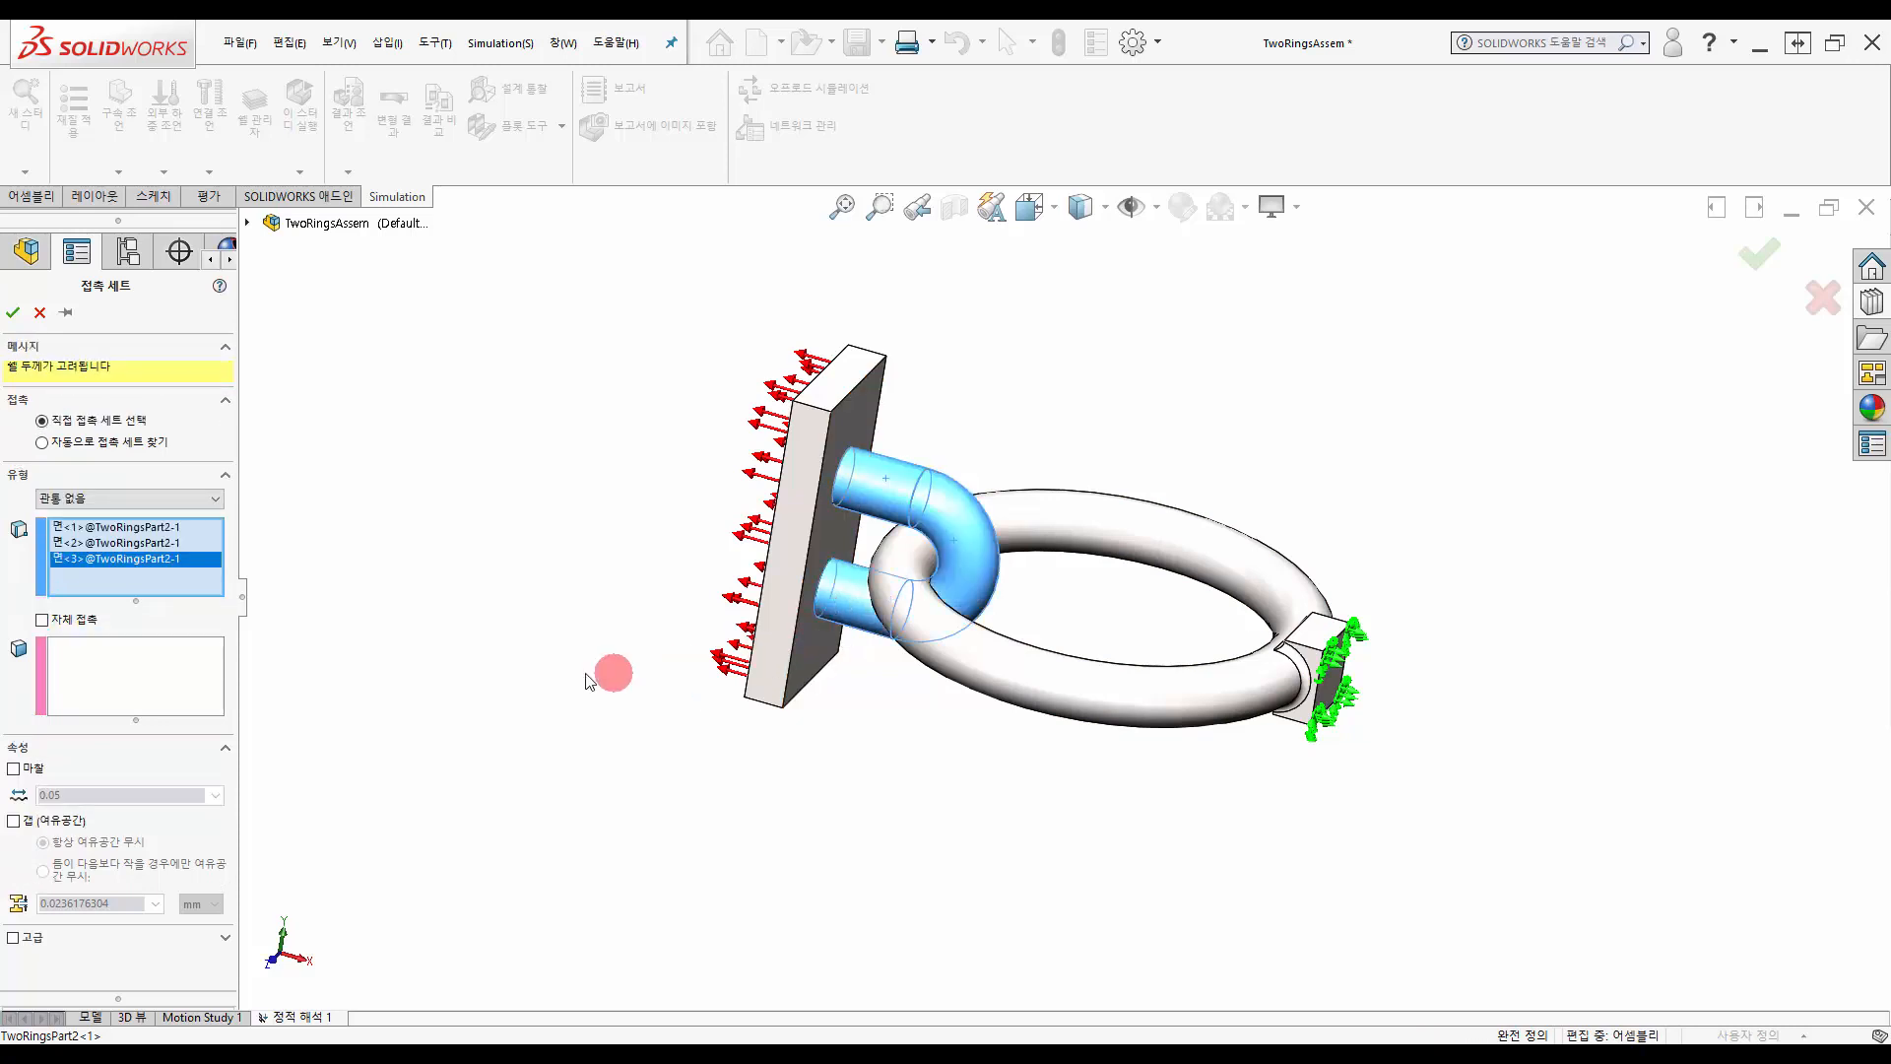
pyautogui.click(172, 689)
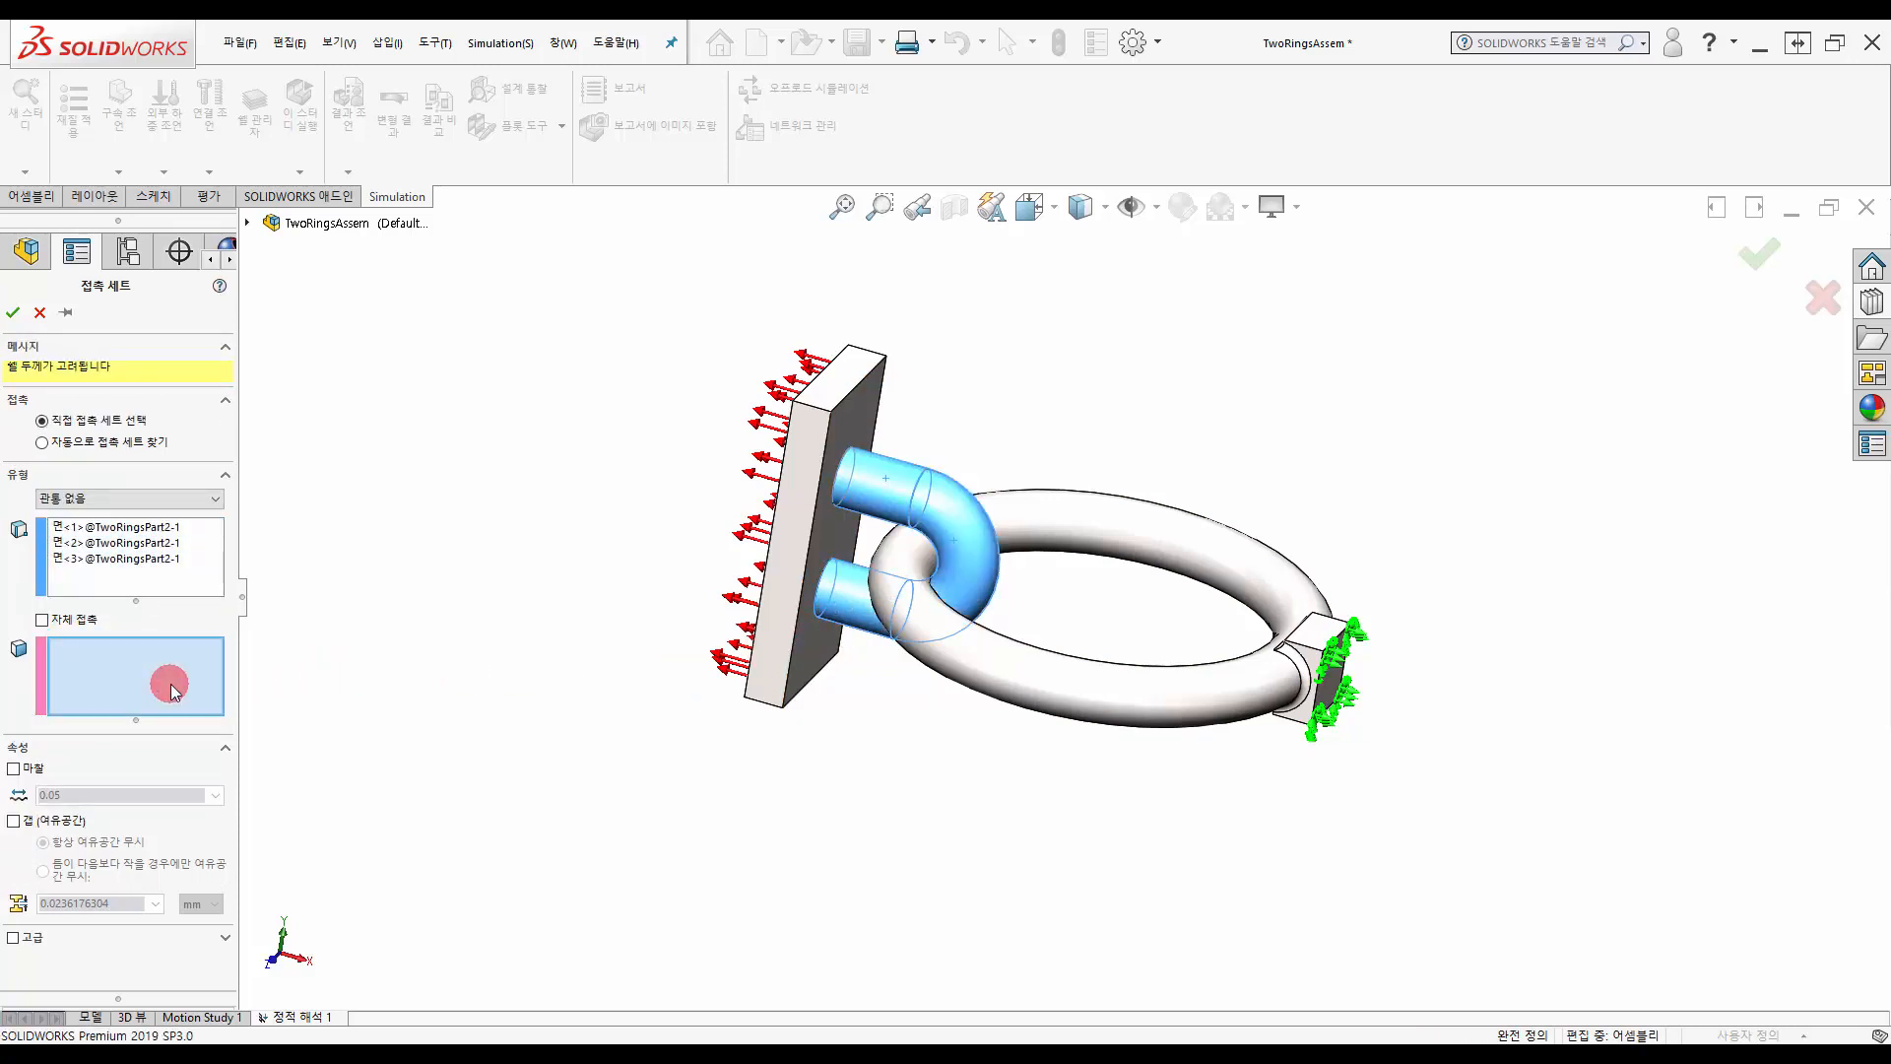
pyautogui.click(971, 645)
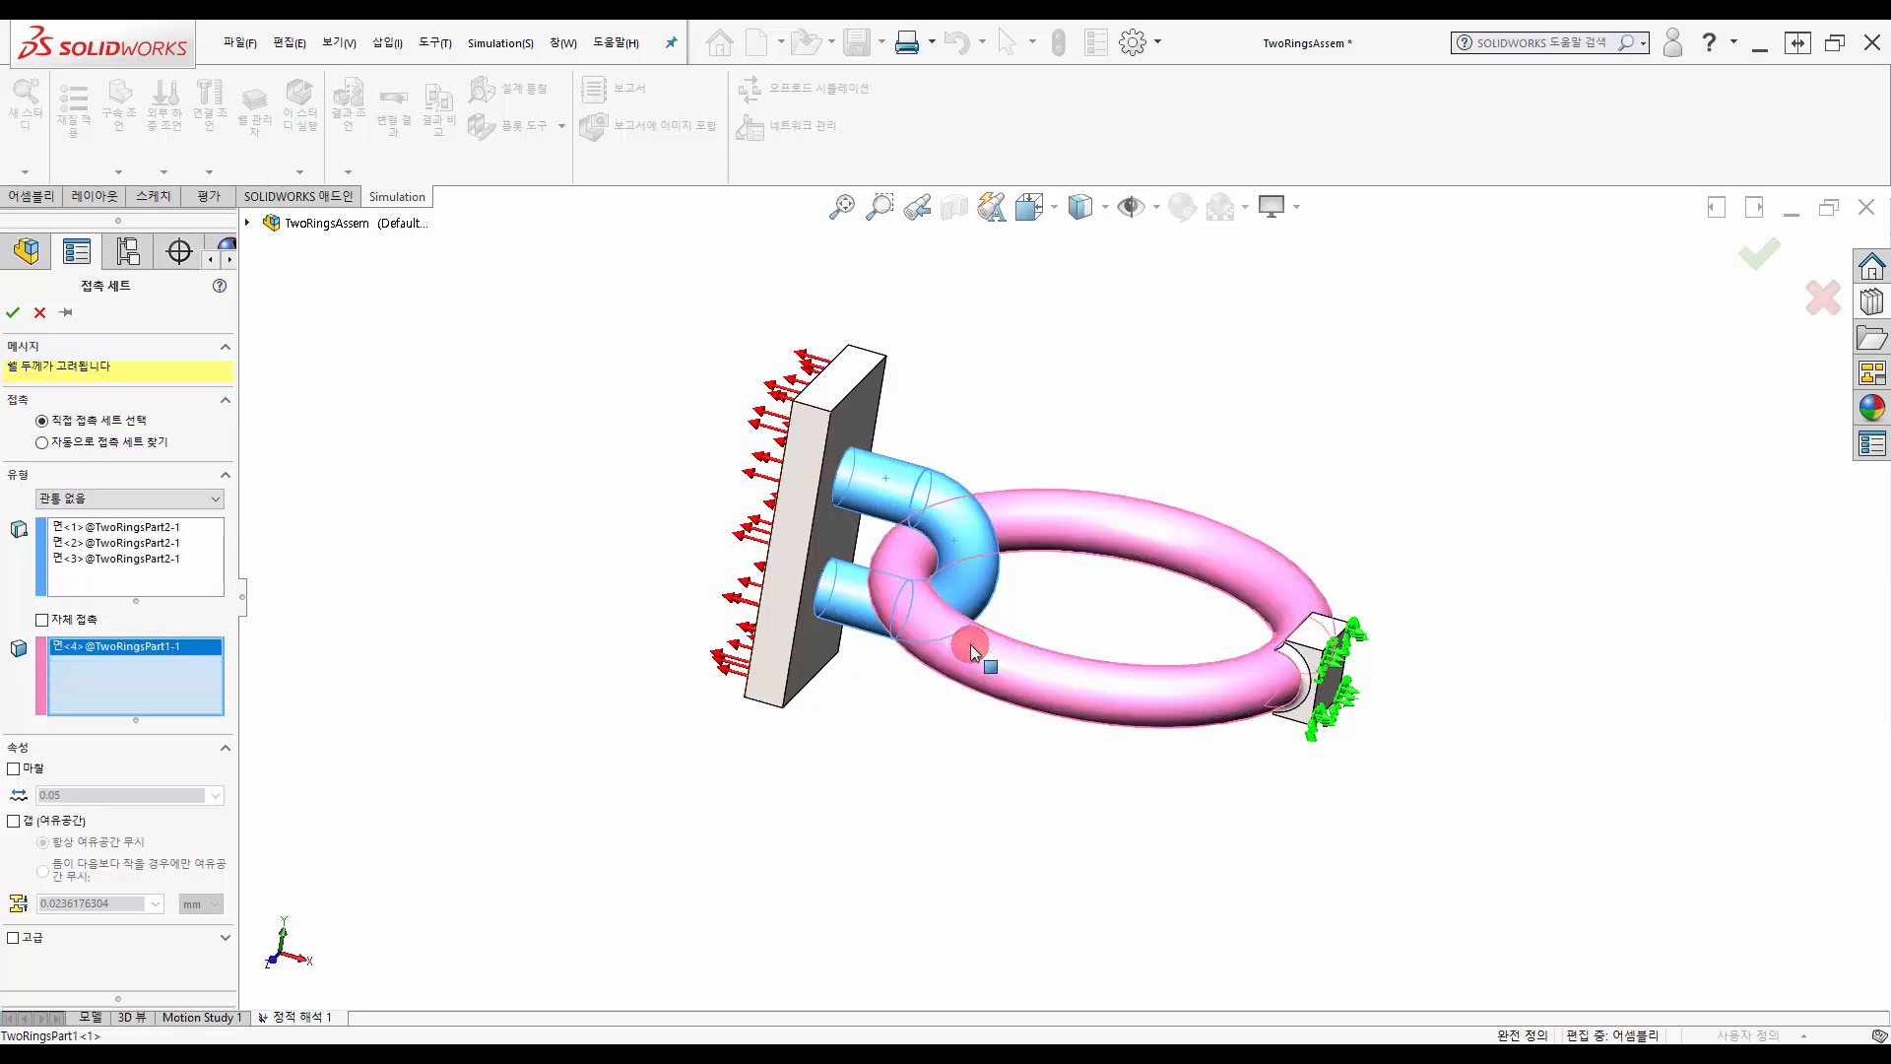
pyautogui.click(14, 313)
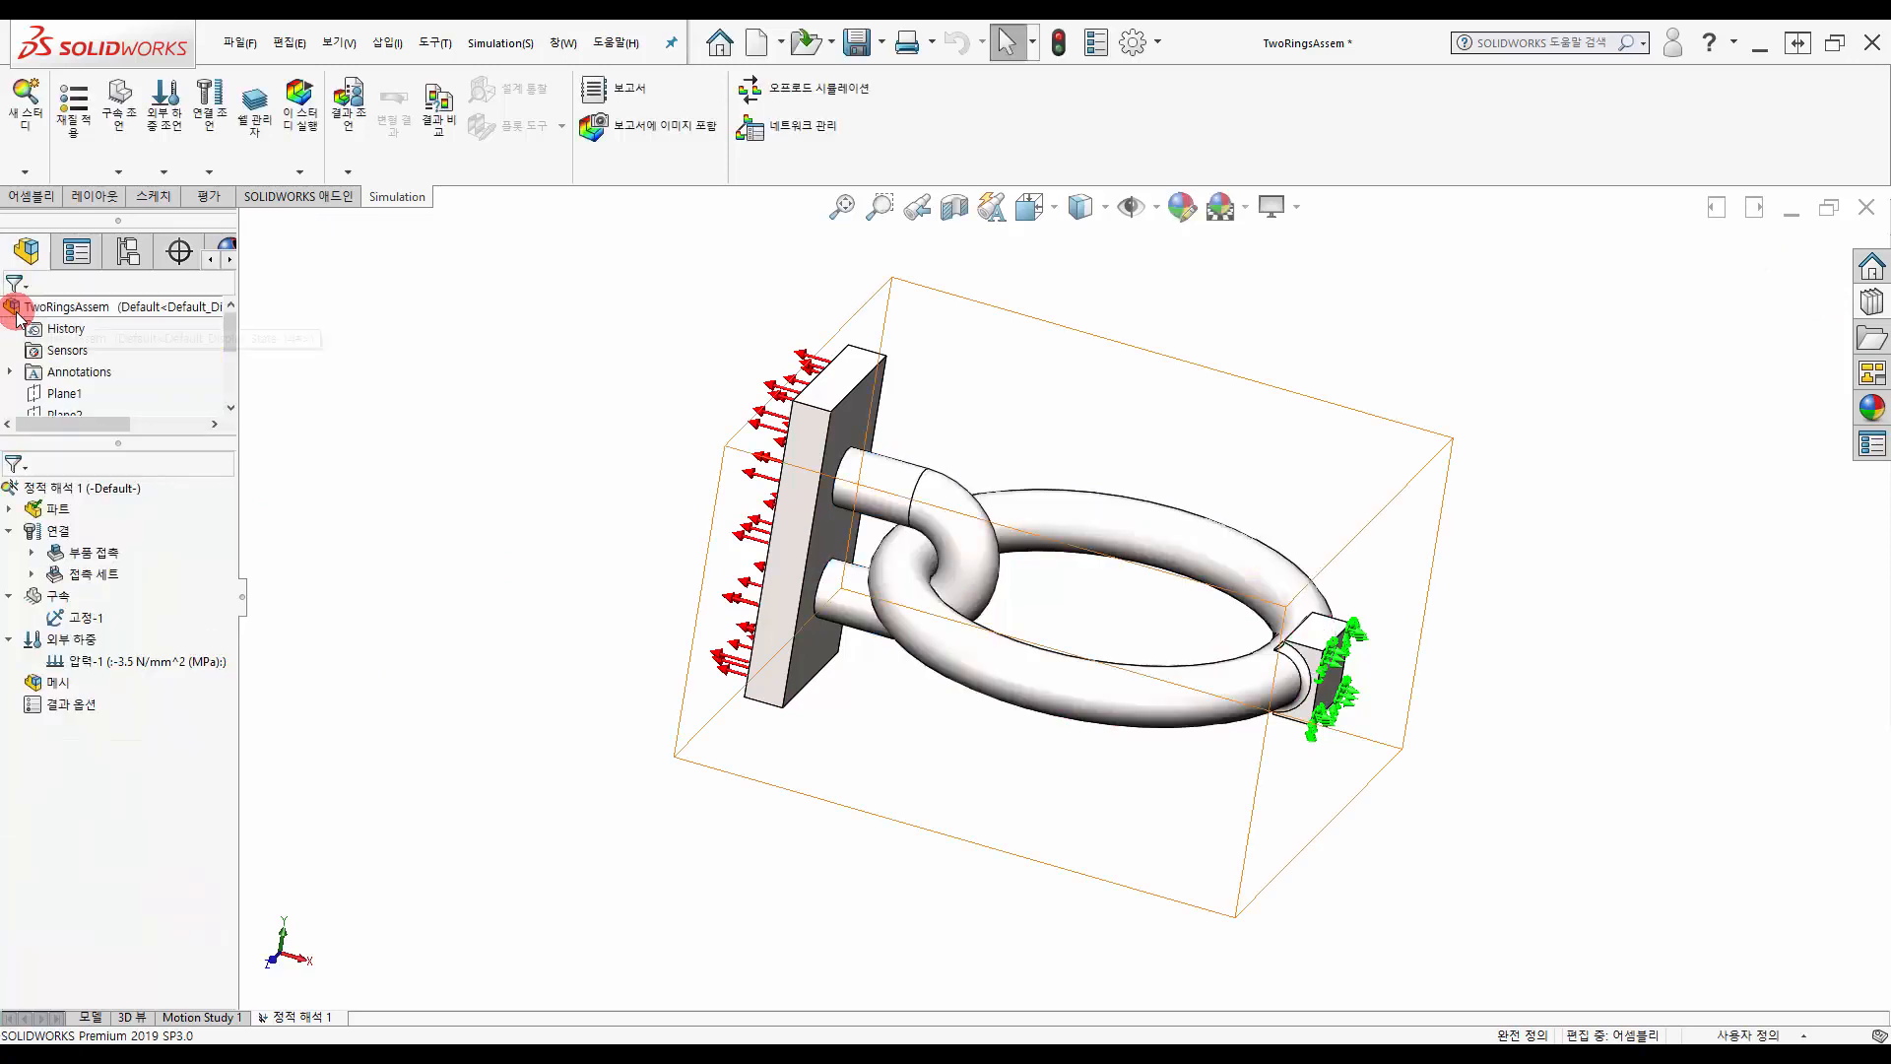
pyautogui.click(311, 656)
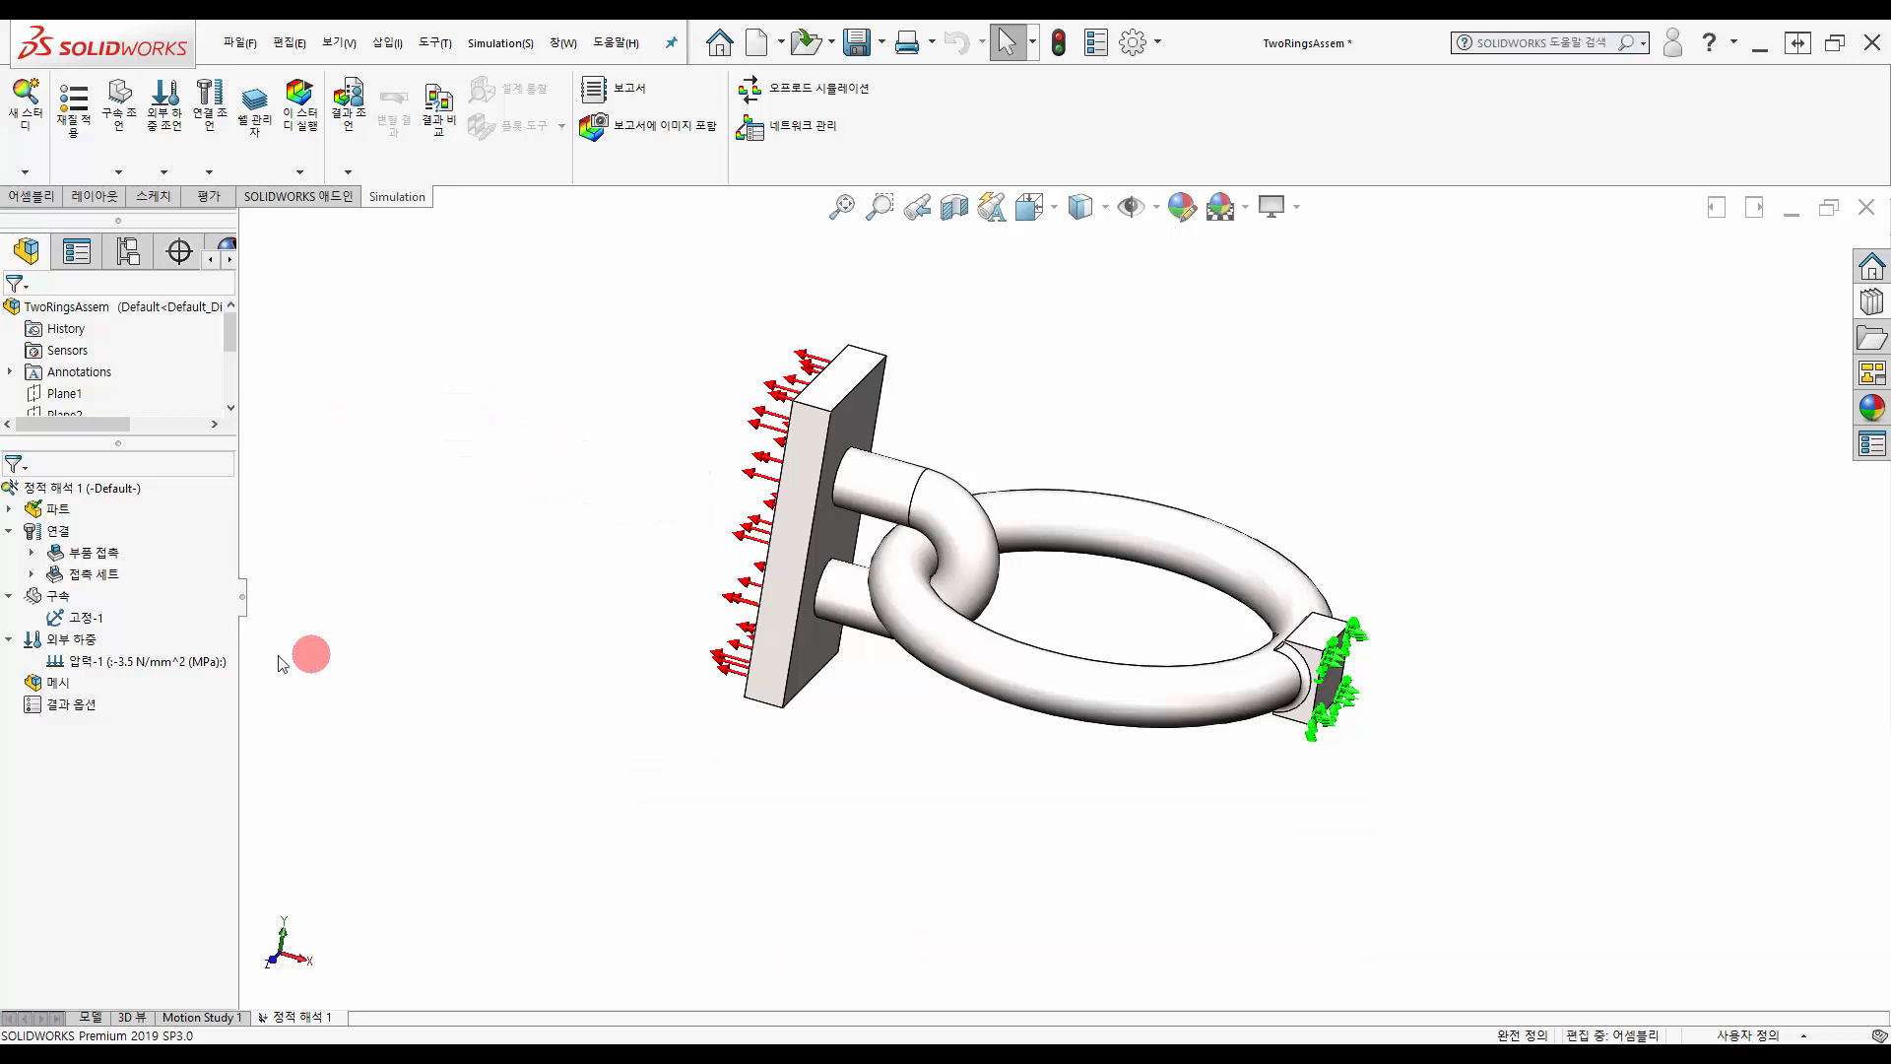
# - Start an advanced Use Reference Geometry (참조 형상 사용) fixture on the three faces of the U-shaped link
pyautogui.rightClick(40, 596)
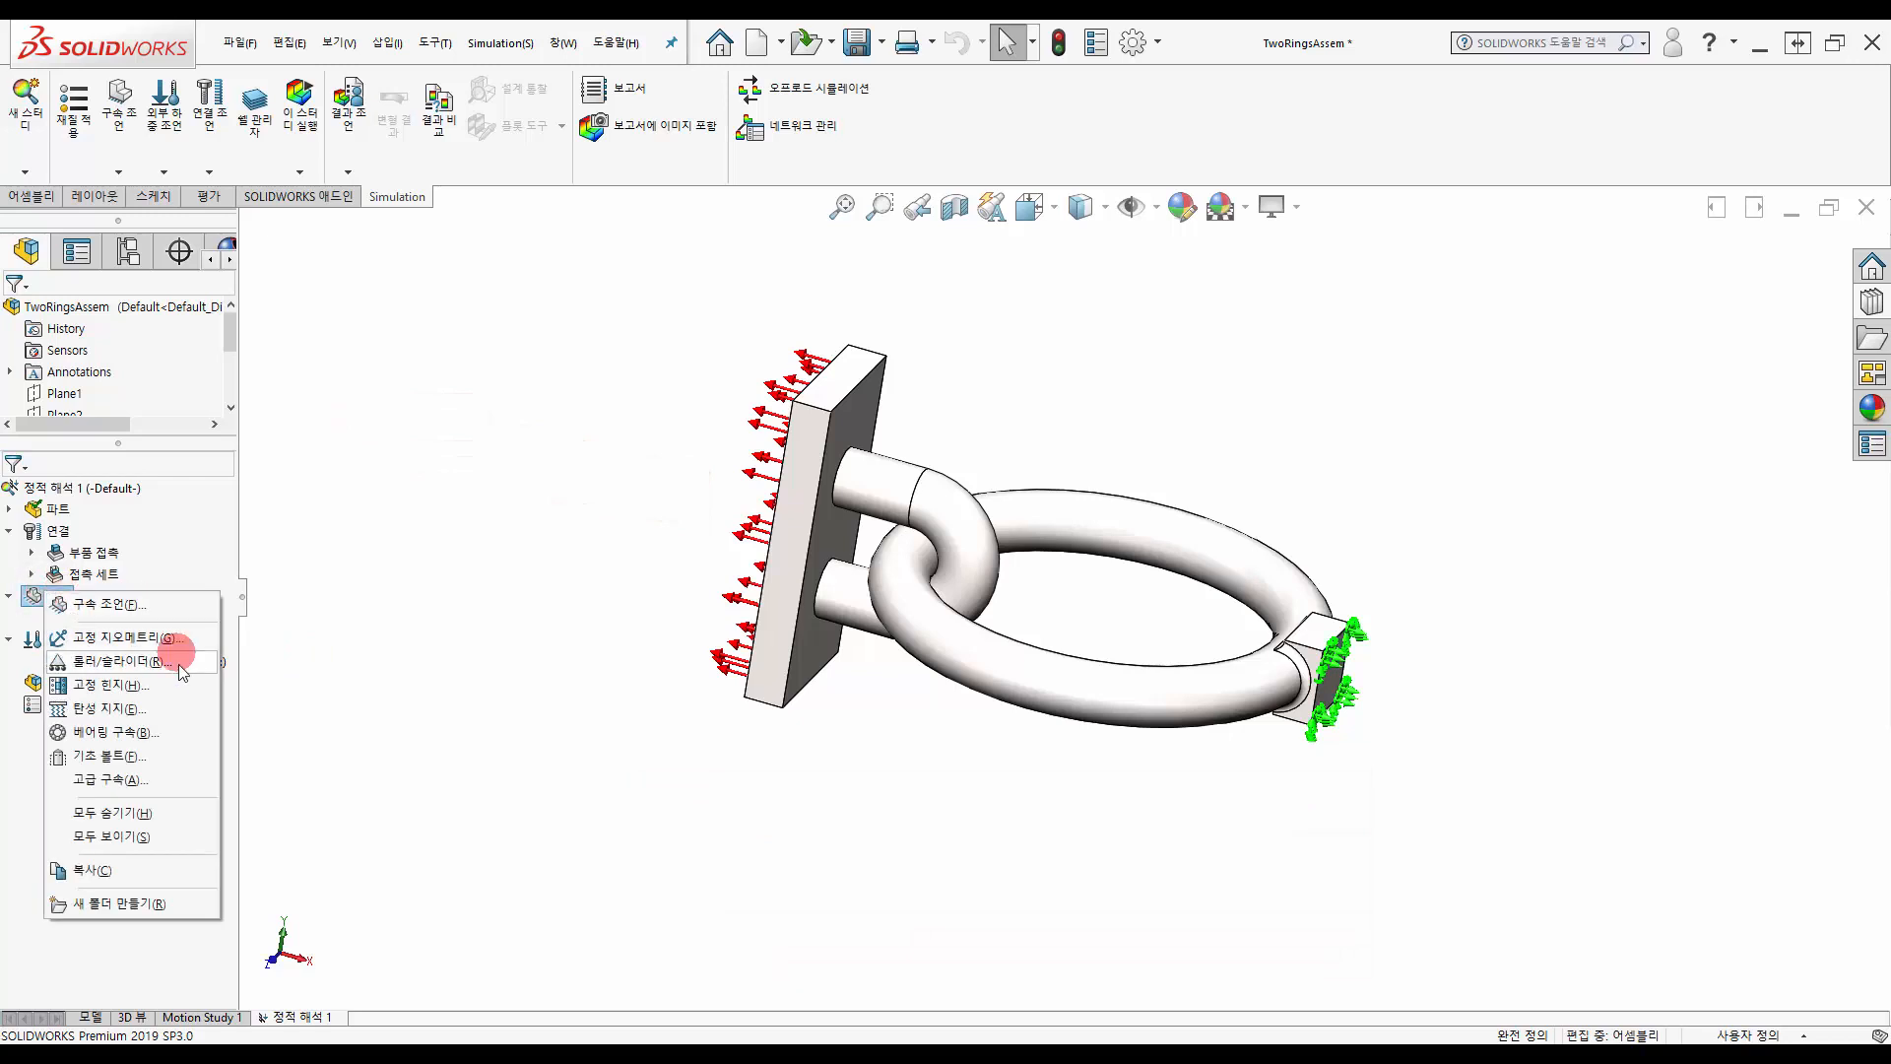
pyautogui.click(198, 782)
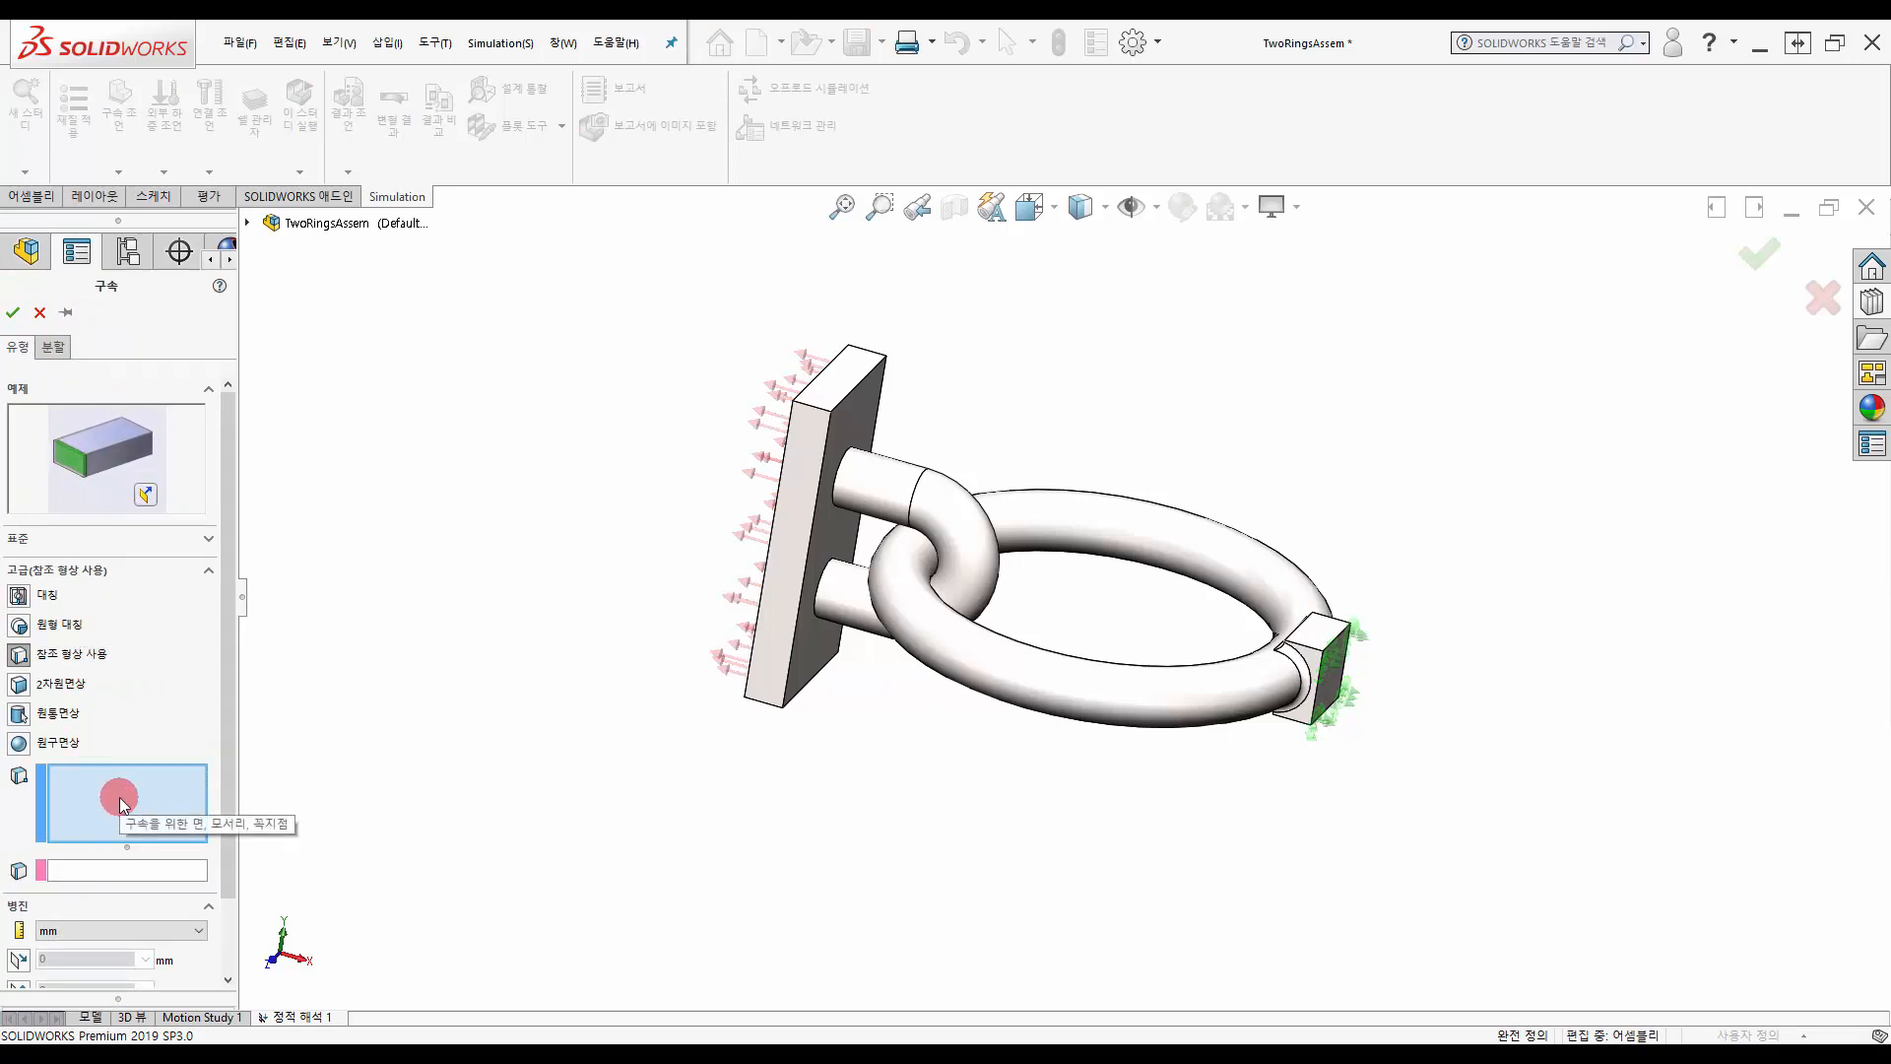
pyautogui.click(892, 486)
pyautogui.click(951, 540)
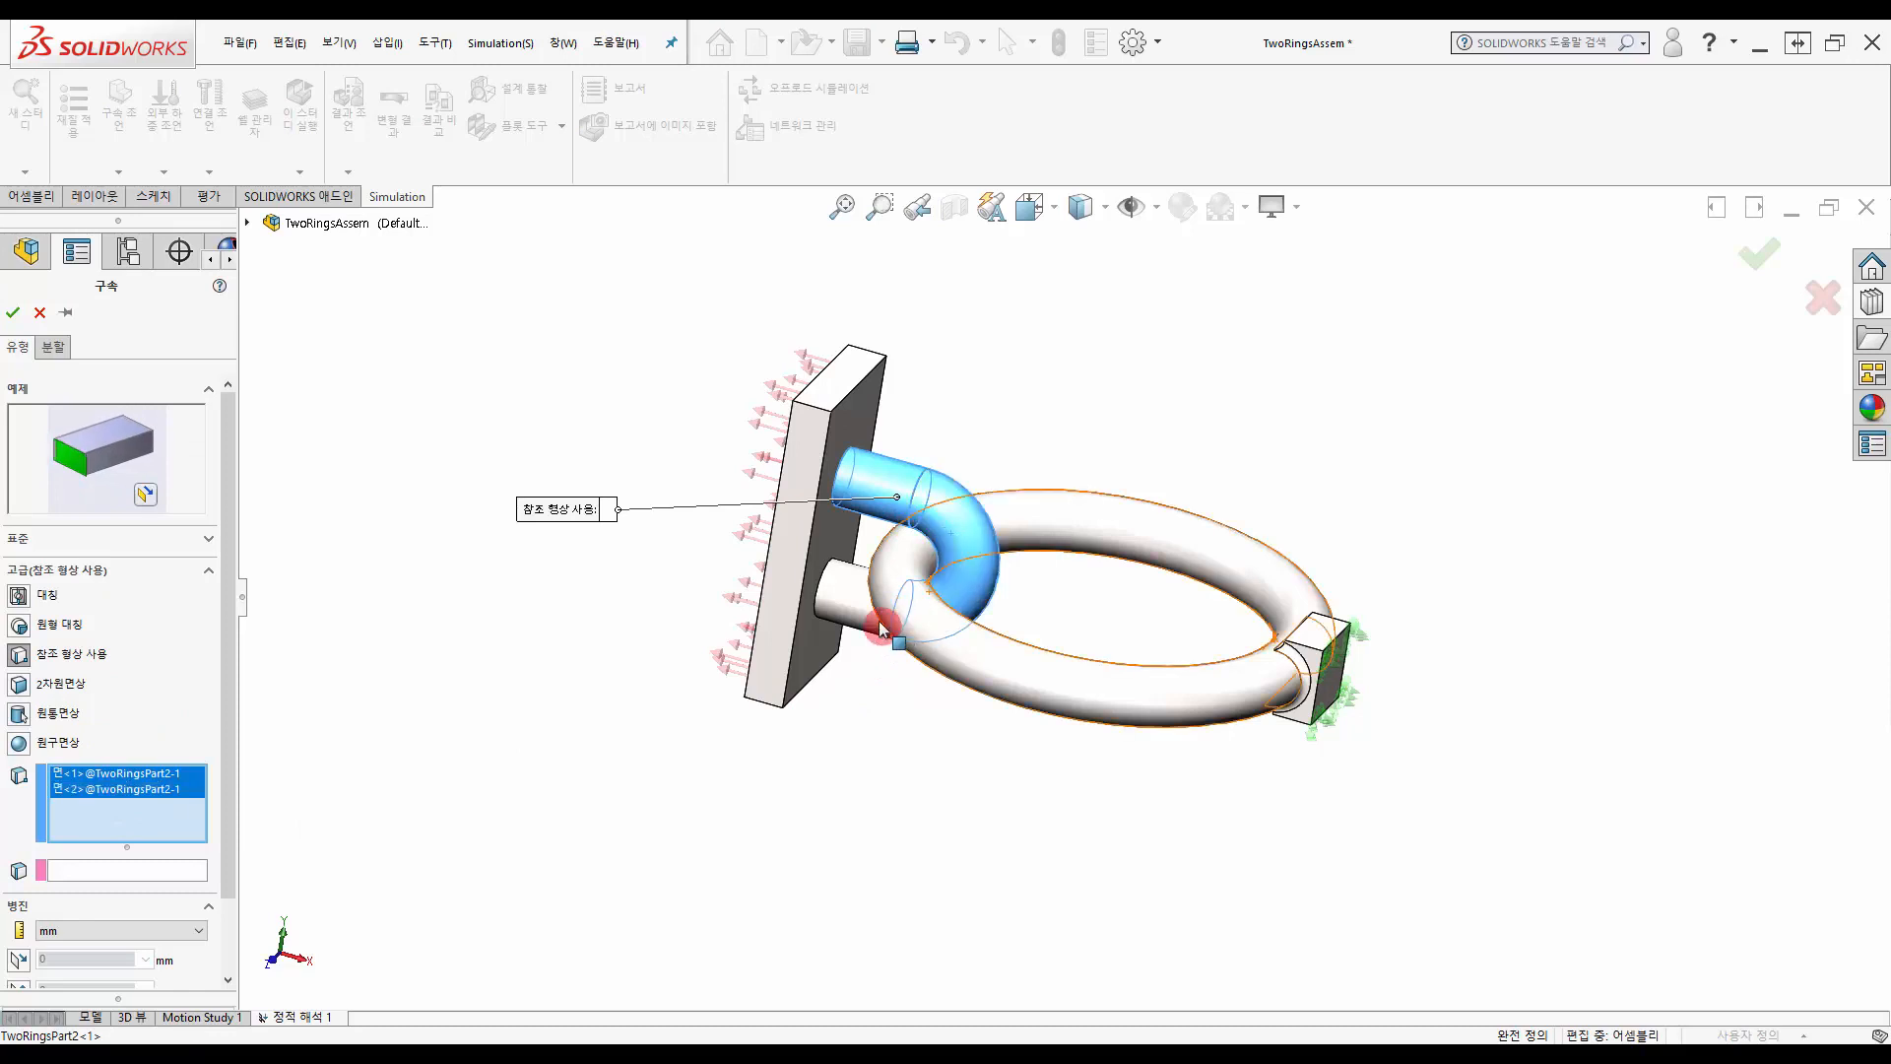
pyautogui.click(865, 609)
# - Use the plate's ring-side face as the fixture's direction reference and restrain its in-plane directions 1 and 2 at 0 mm
pyautogui.moveTo(230, 742); pyautogui.dragTo(231, 788)
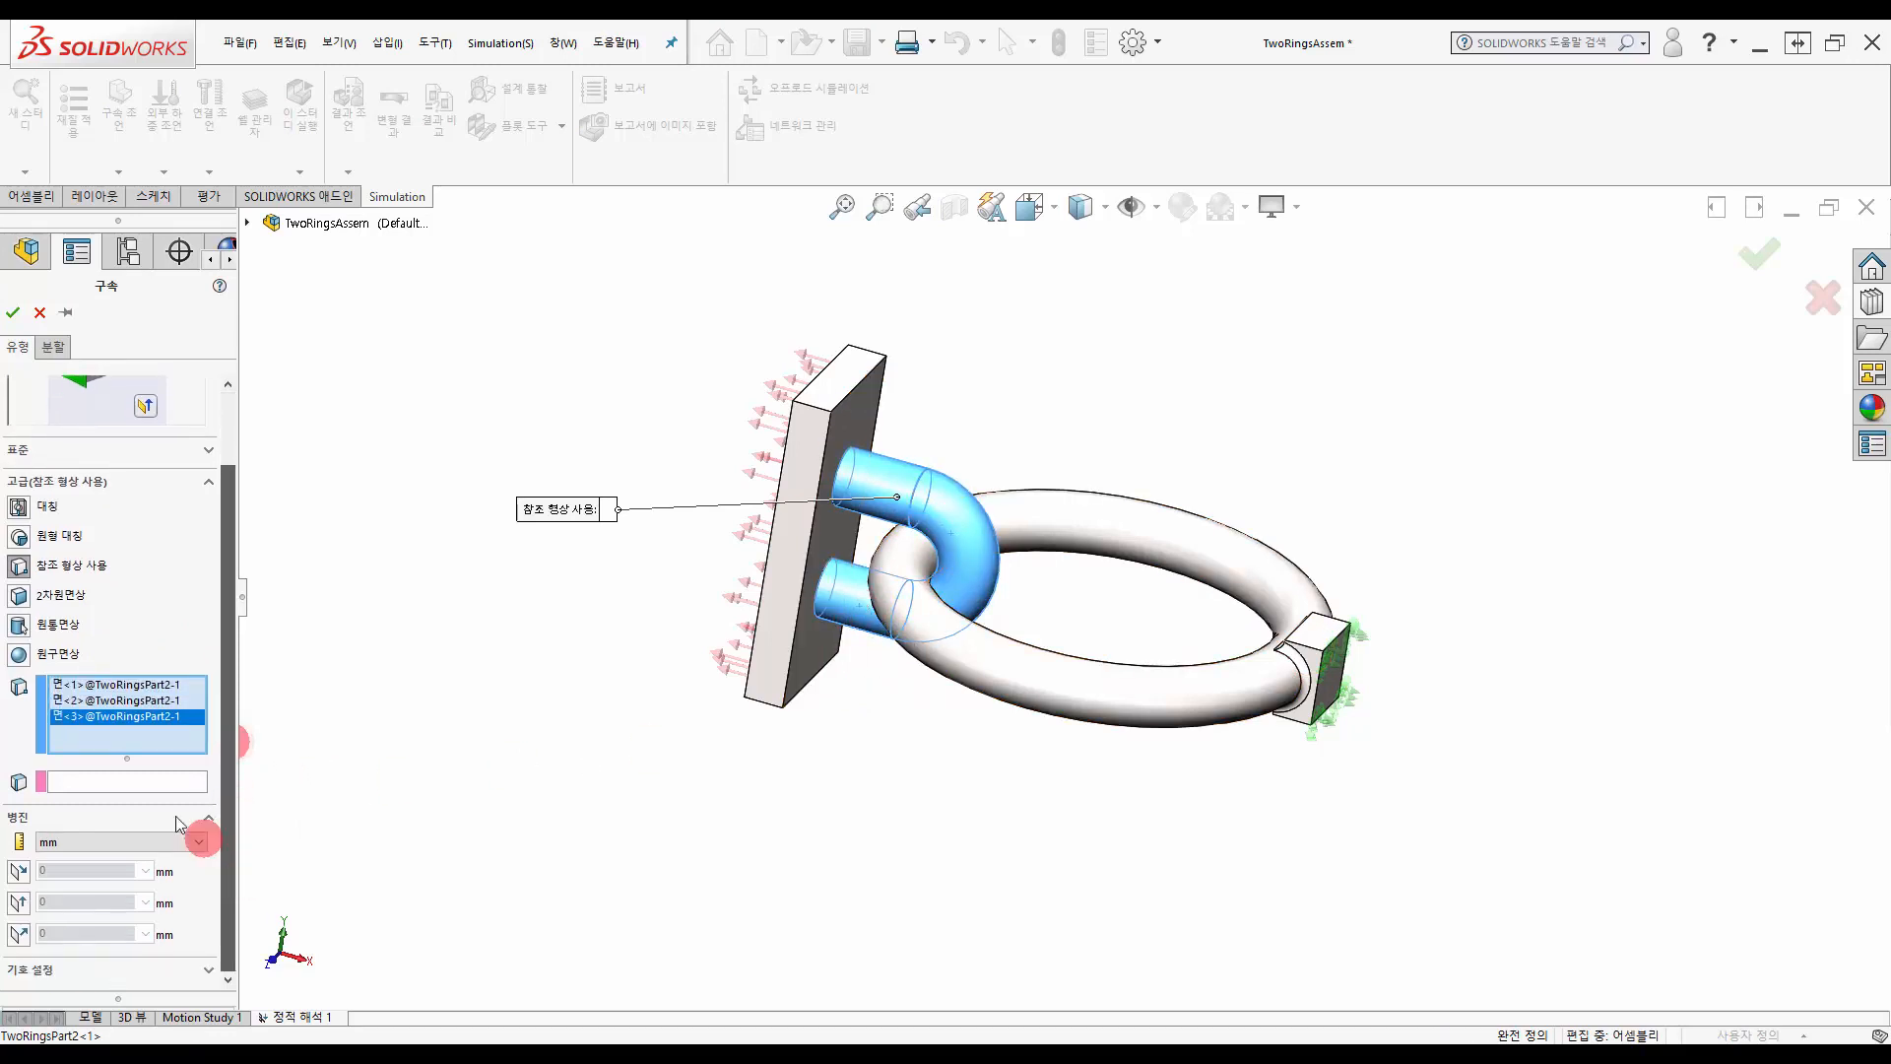
pyautogui.click(162, 783)
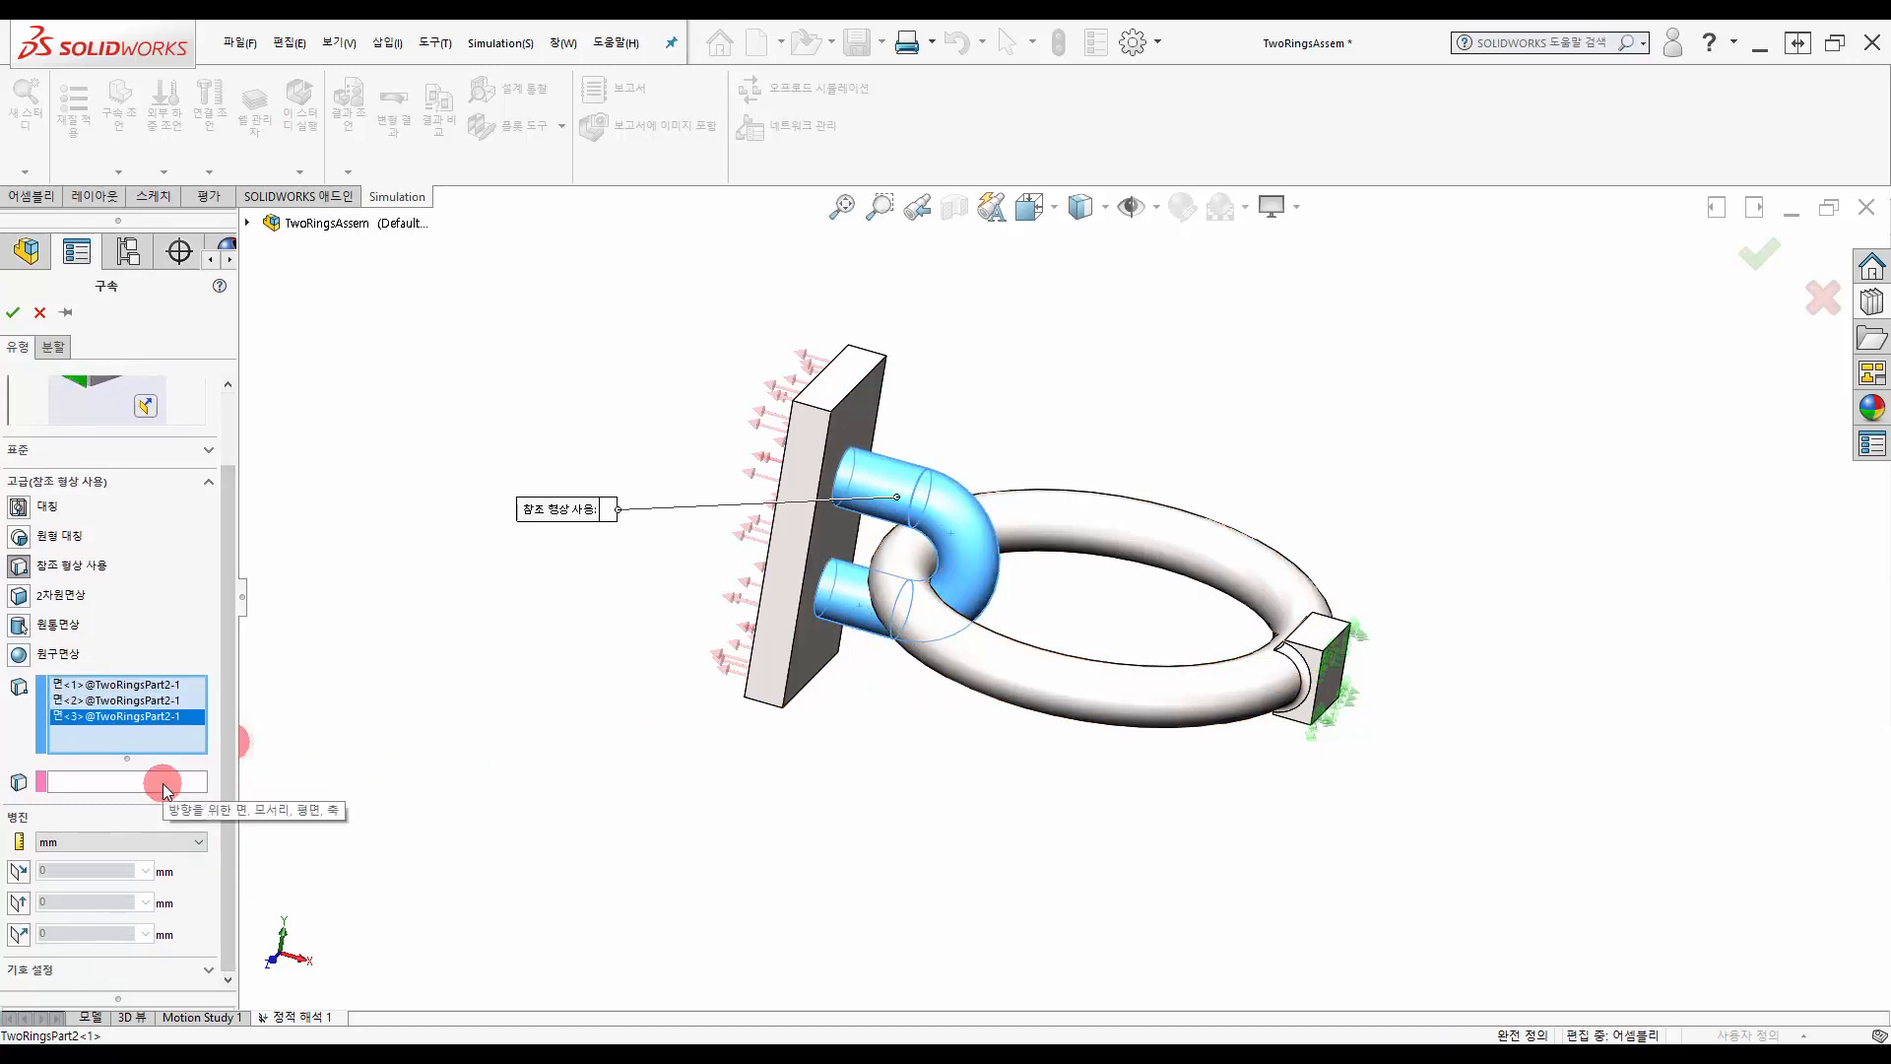
pyautogui.click(163, 783)
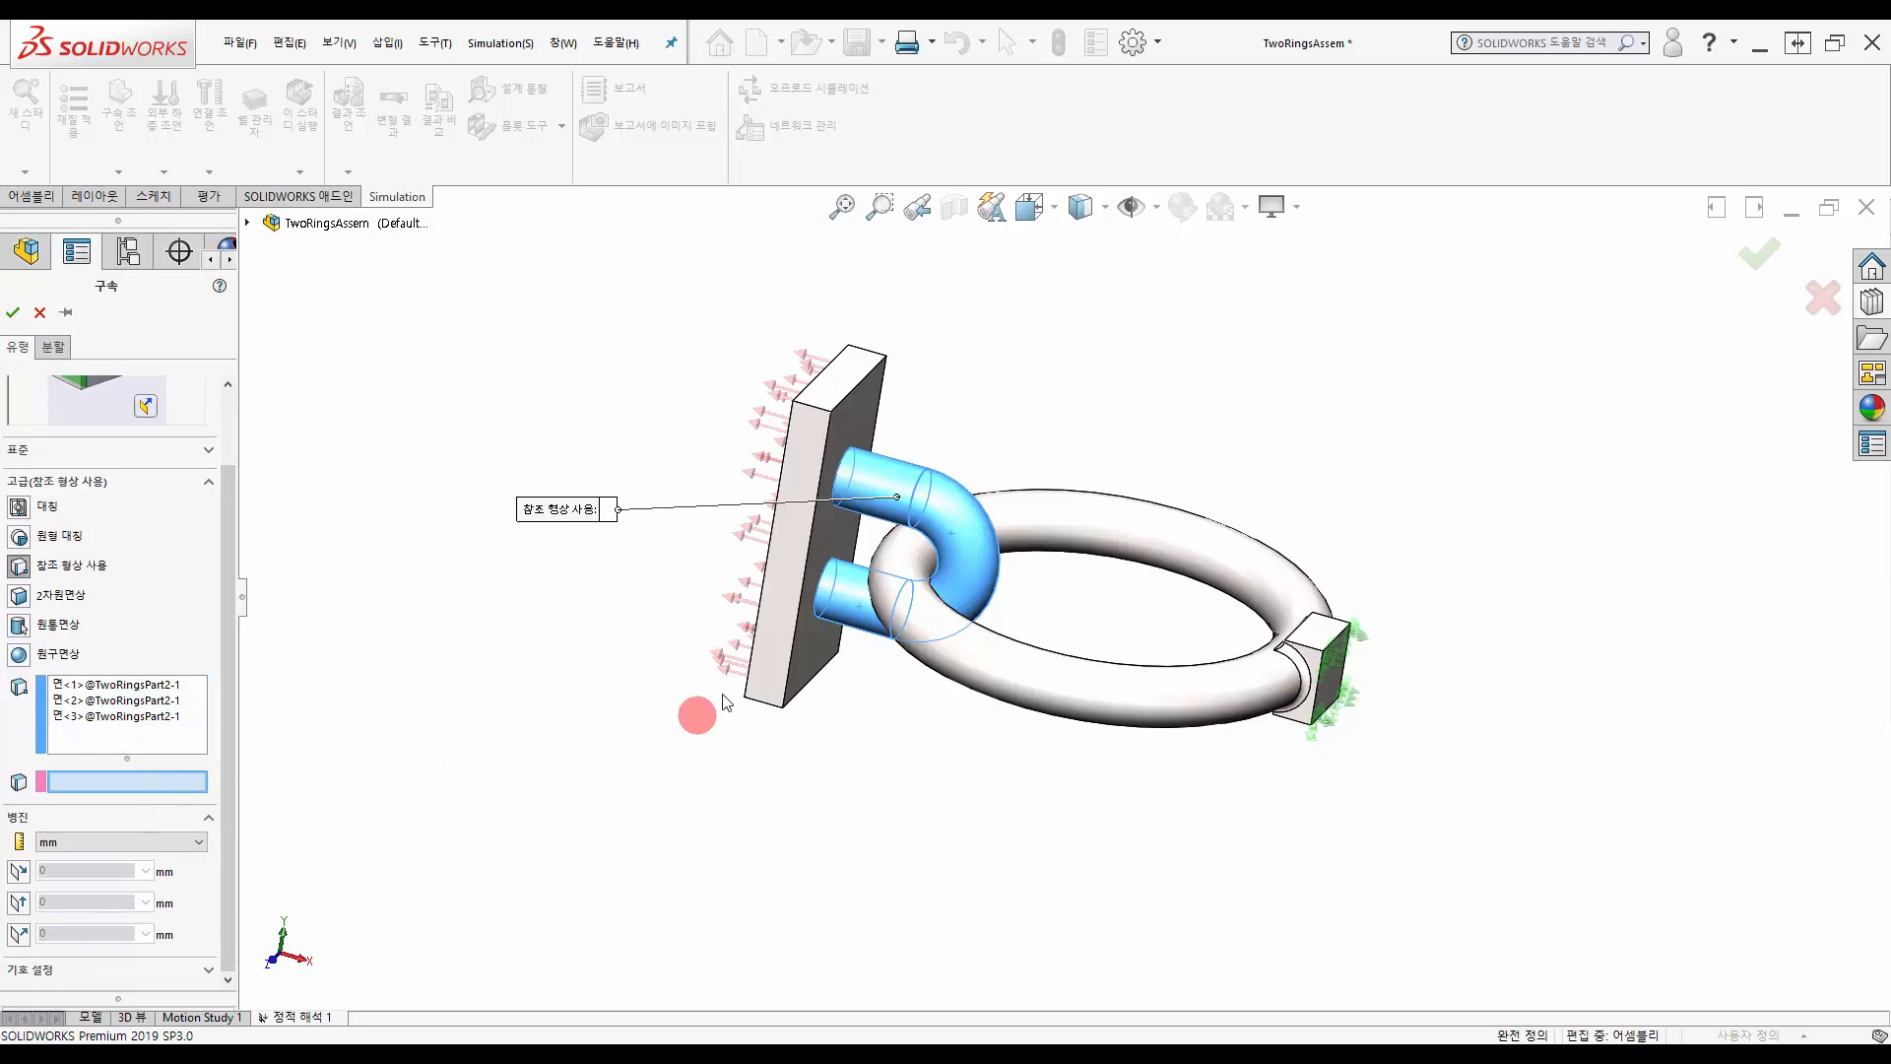
pyautogui.click(834, 542)
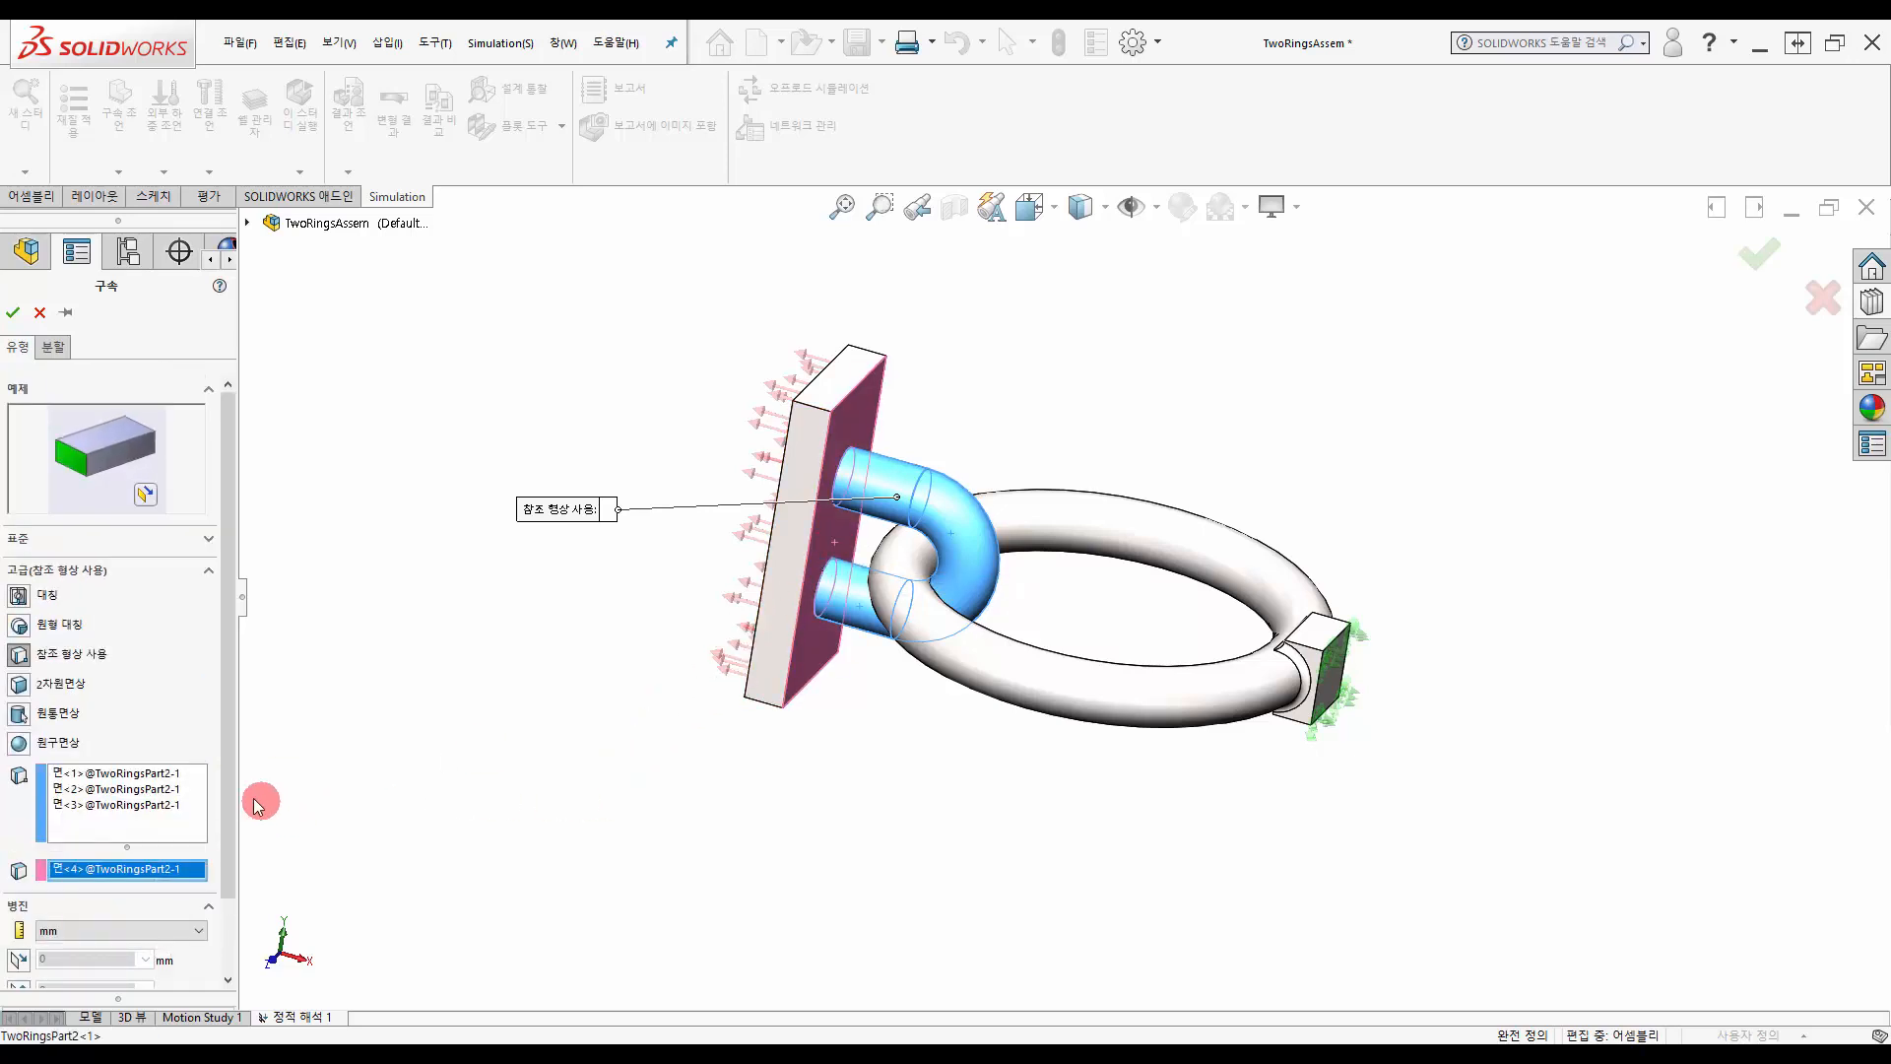
pyautogui.scroll(-3, 234, 792)
pyautogui.click(22, 874)
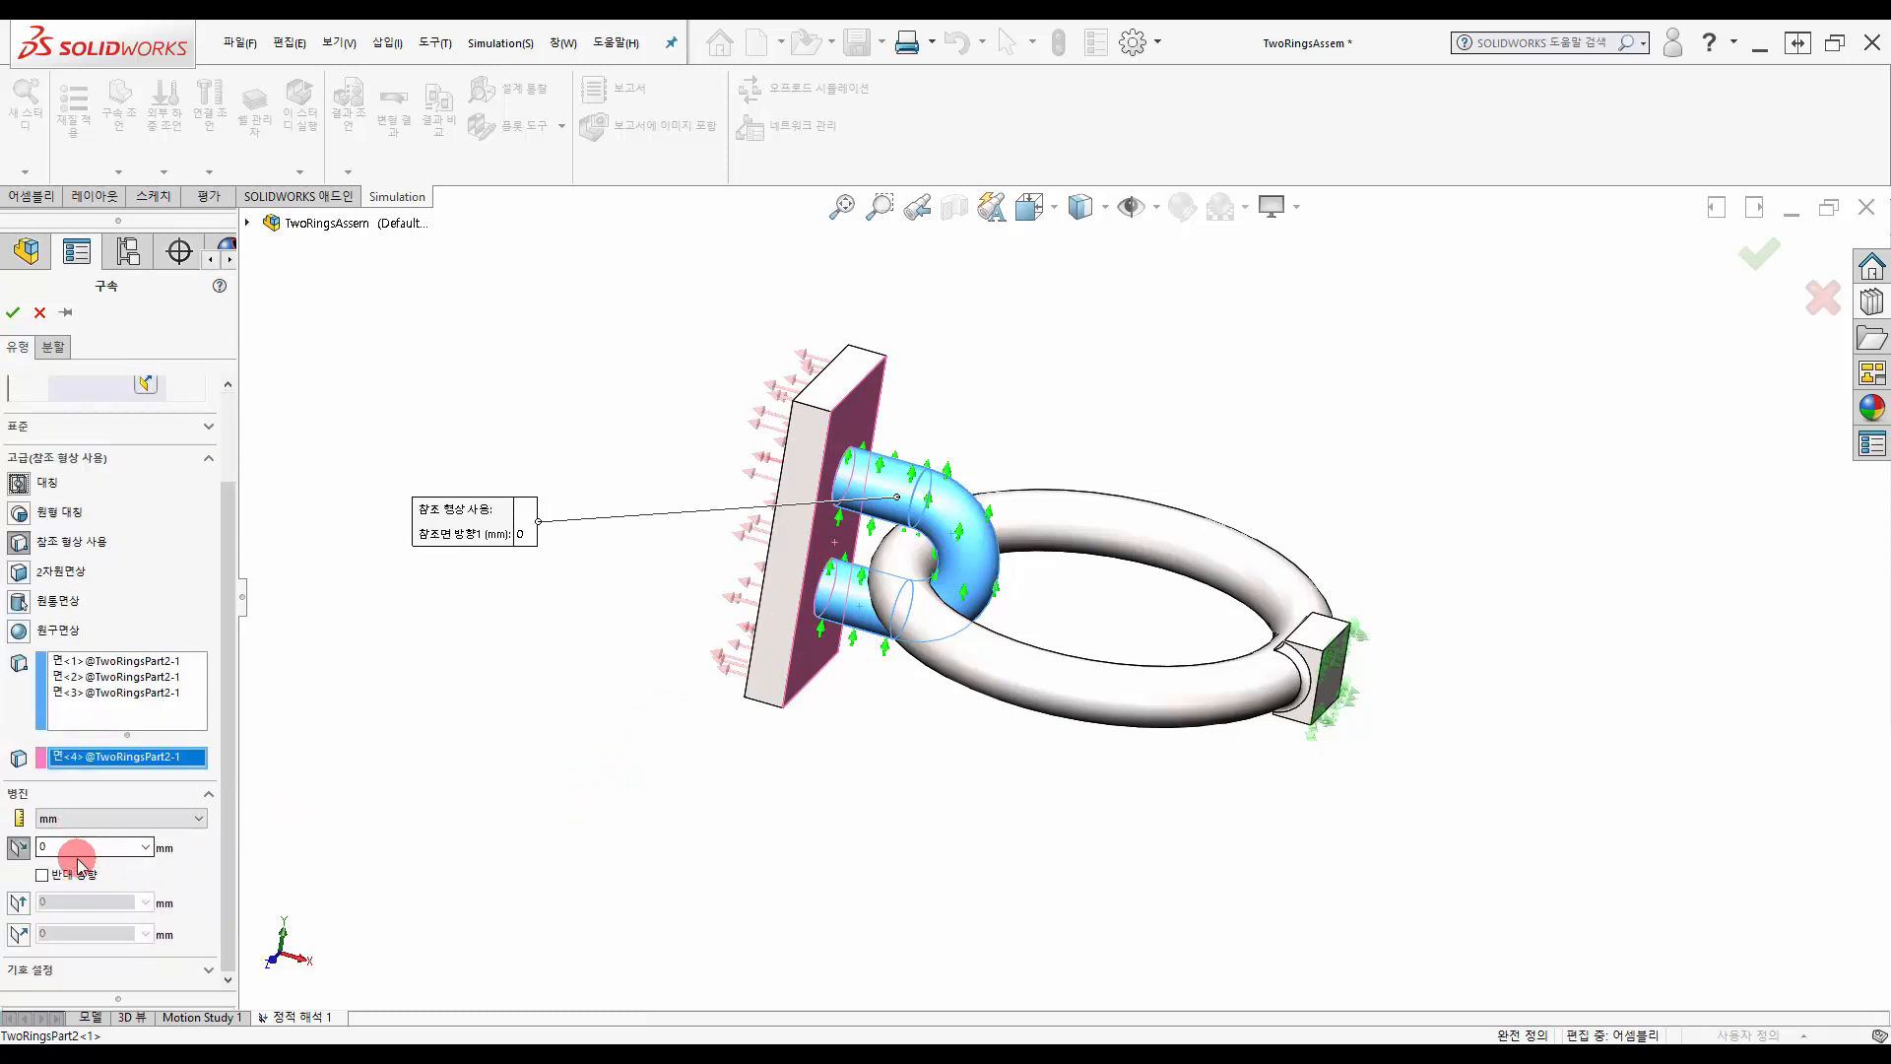
pyautogui.click(19, 902)
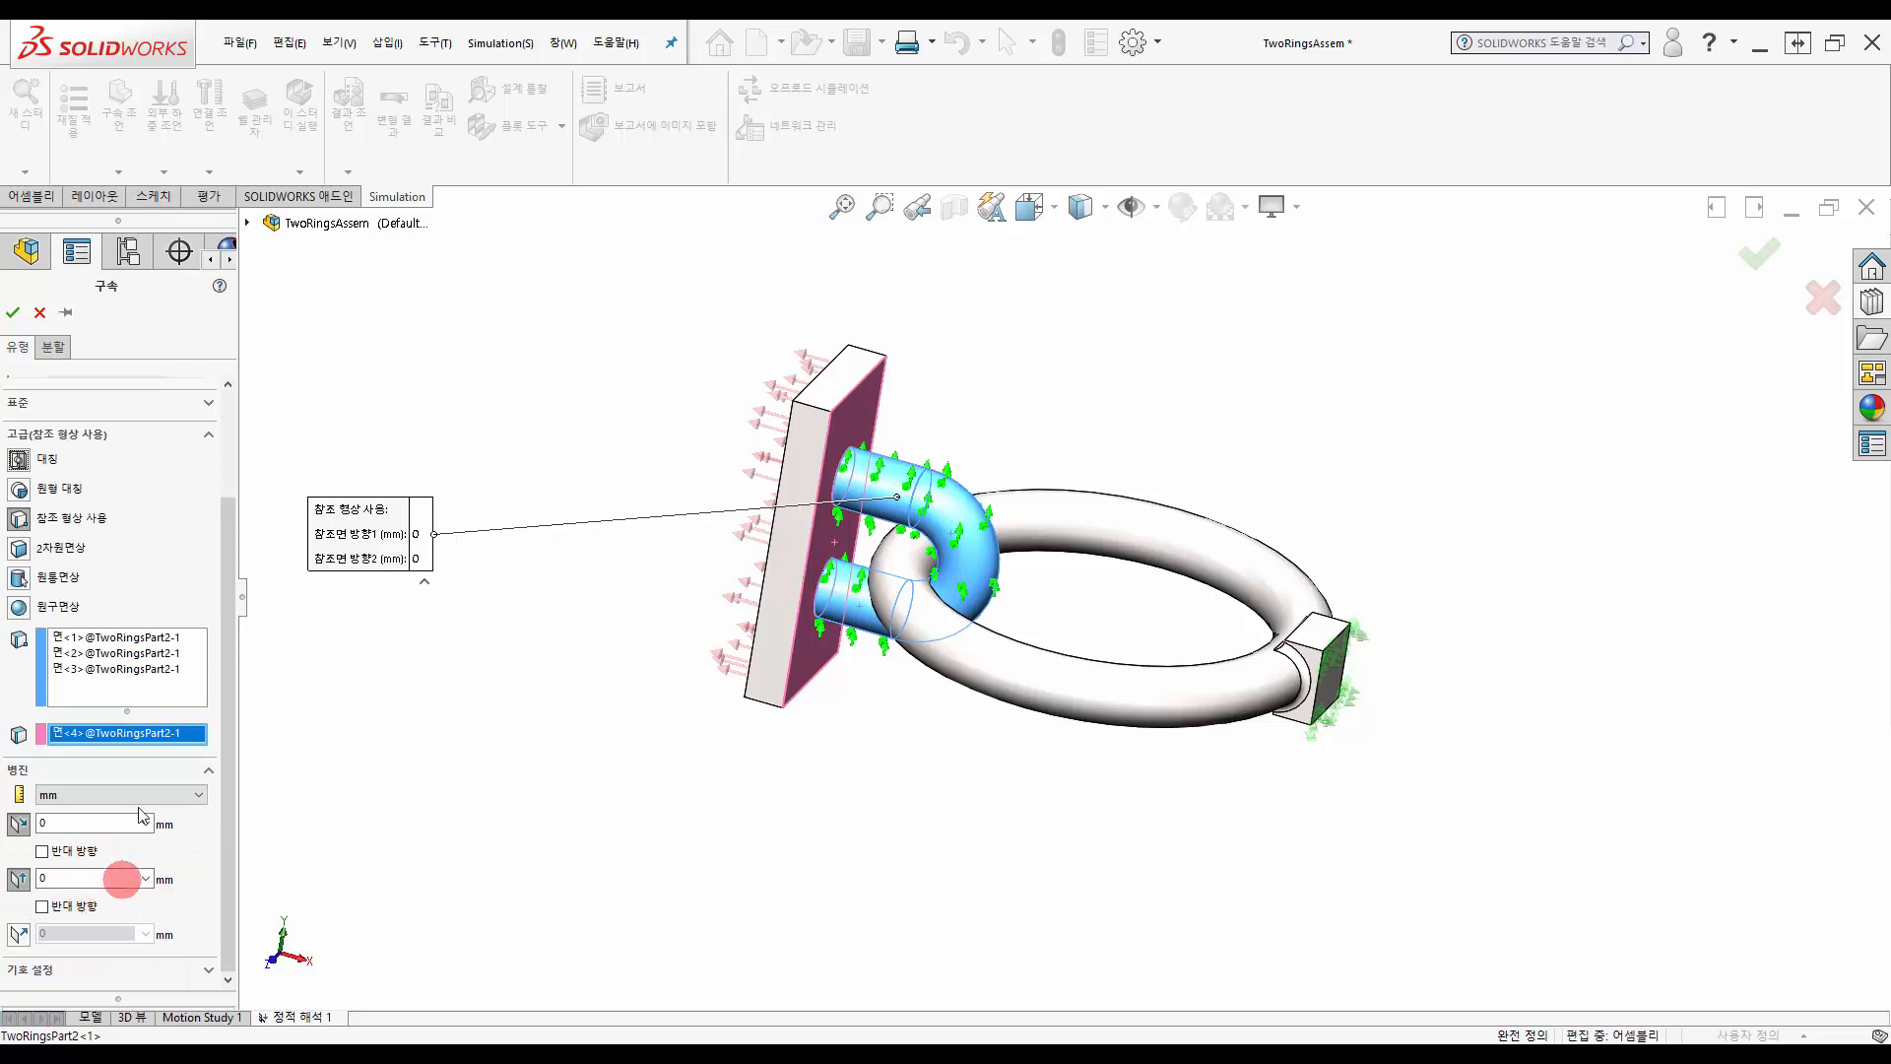
pyautogui.click(13, 312)
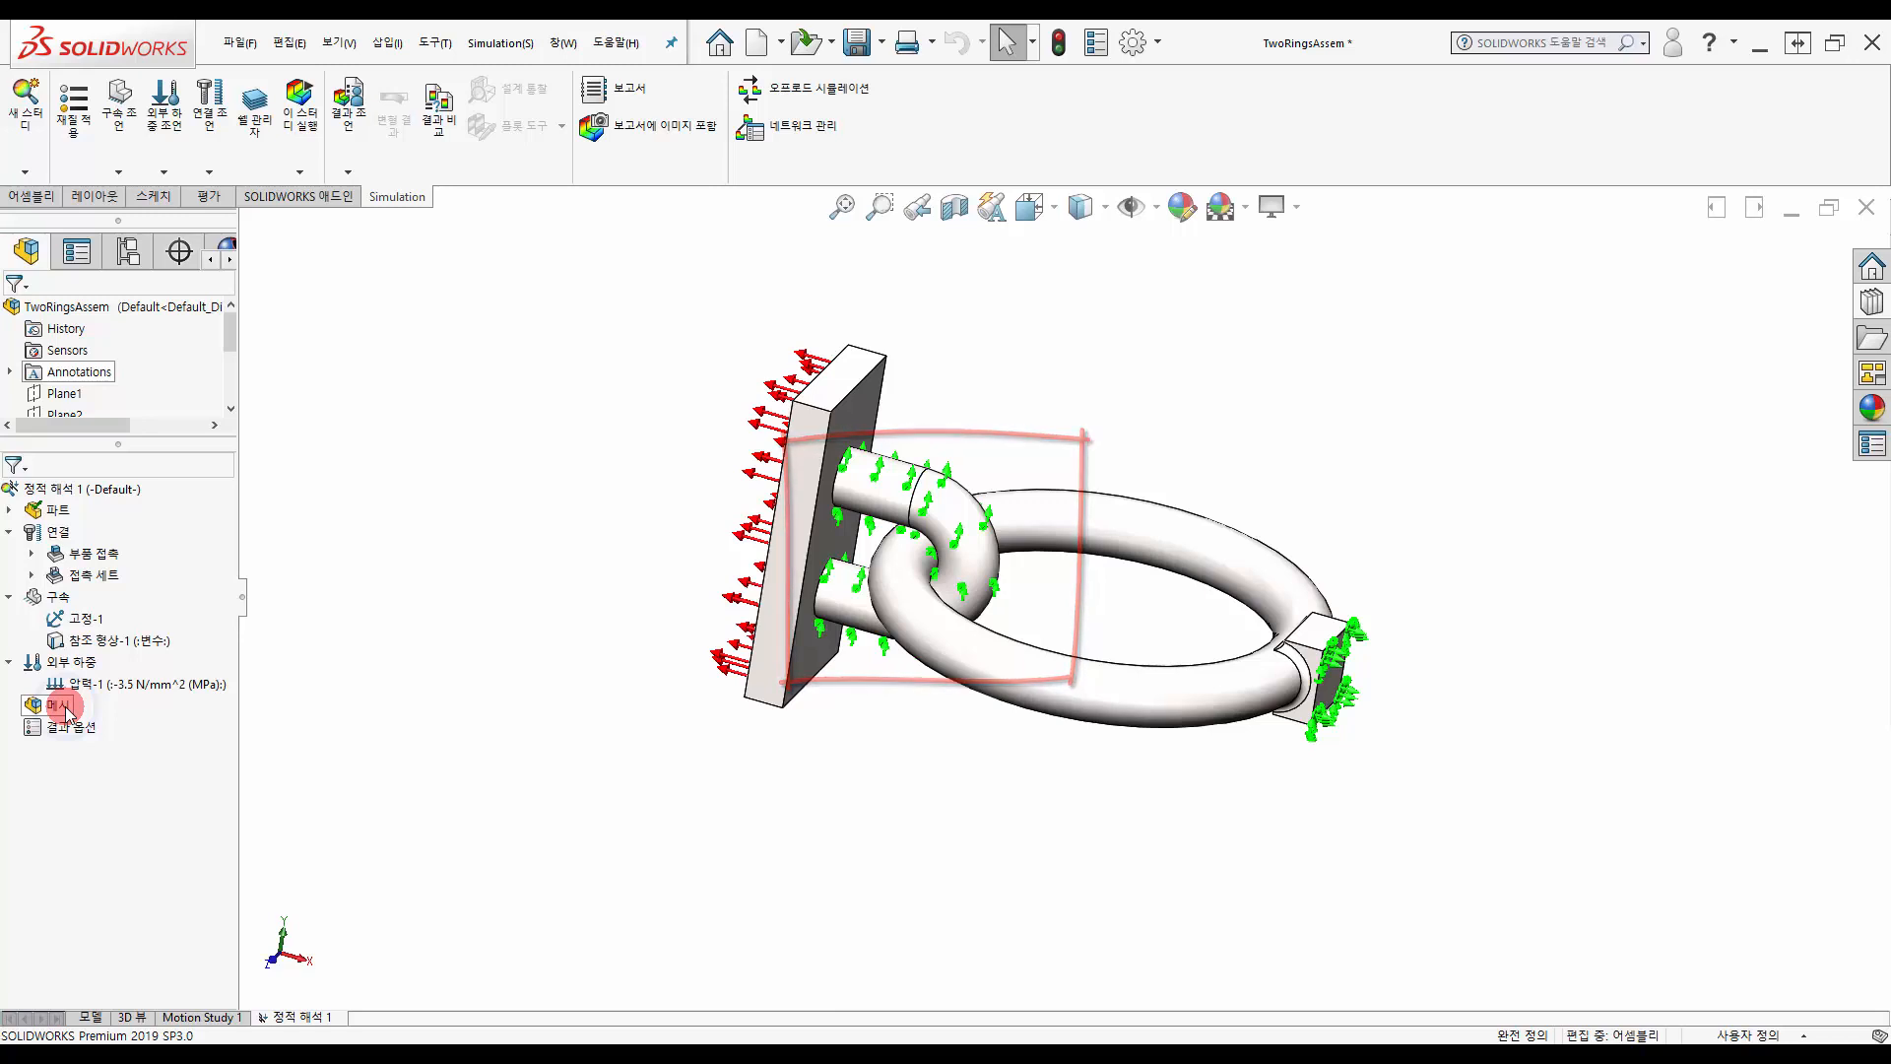
# - Apply a mesh control with a 2 mm element size to the curved face of the U-shaped link
pyautogui.rightClick(65, 706)
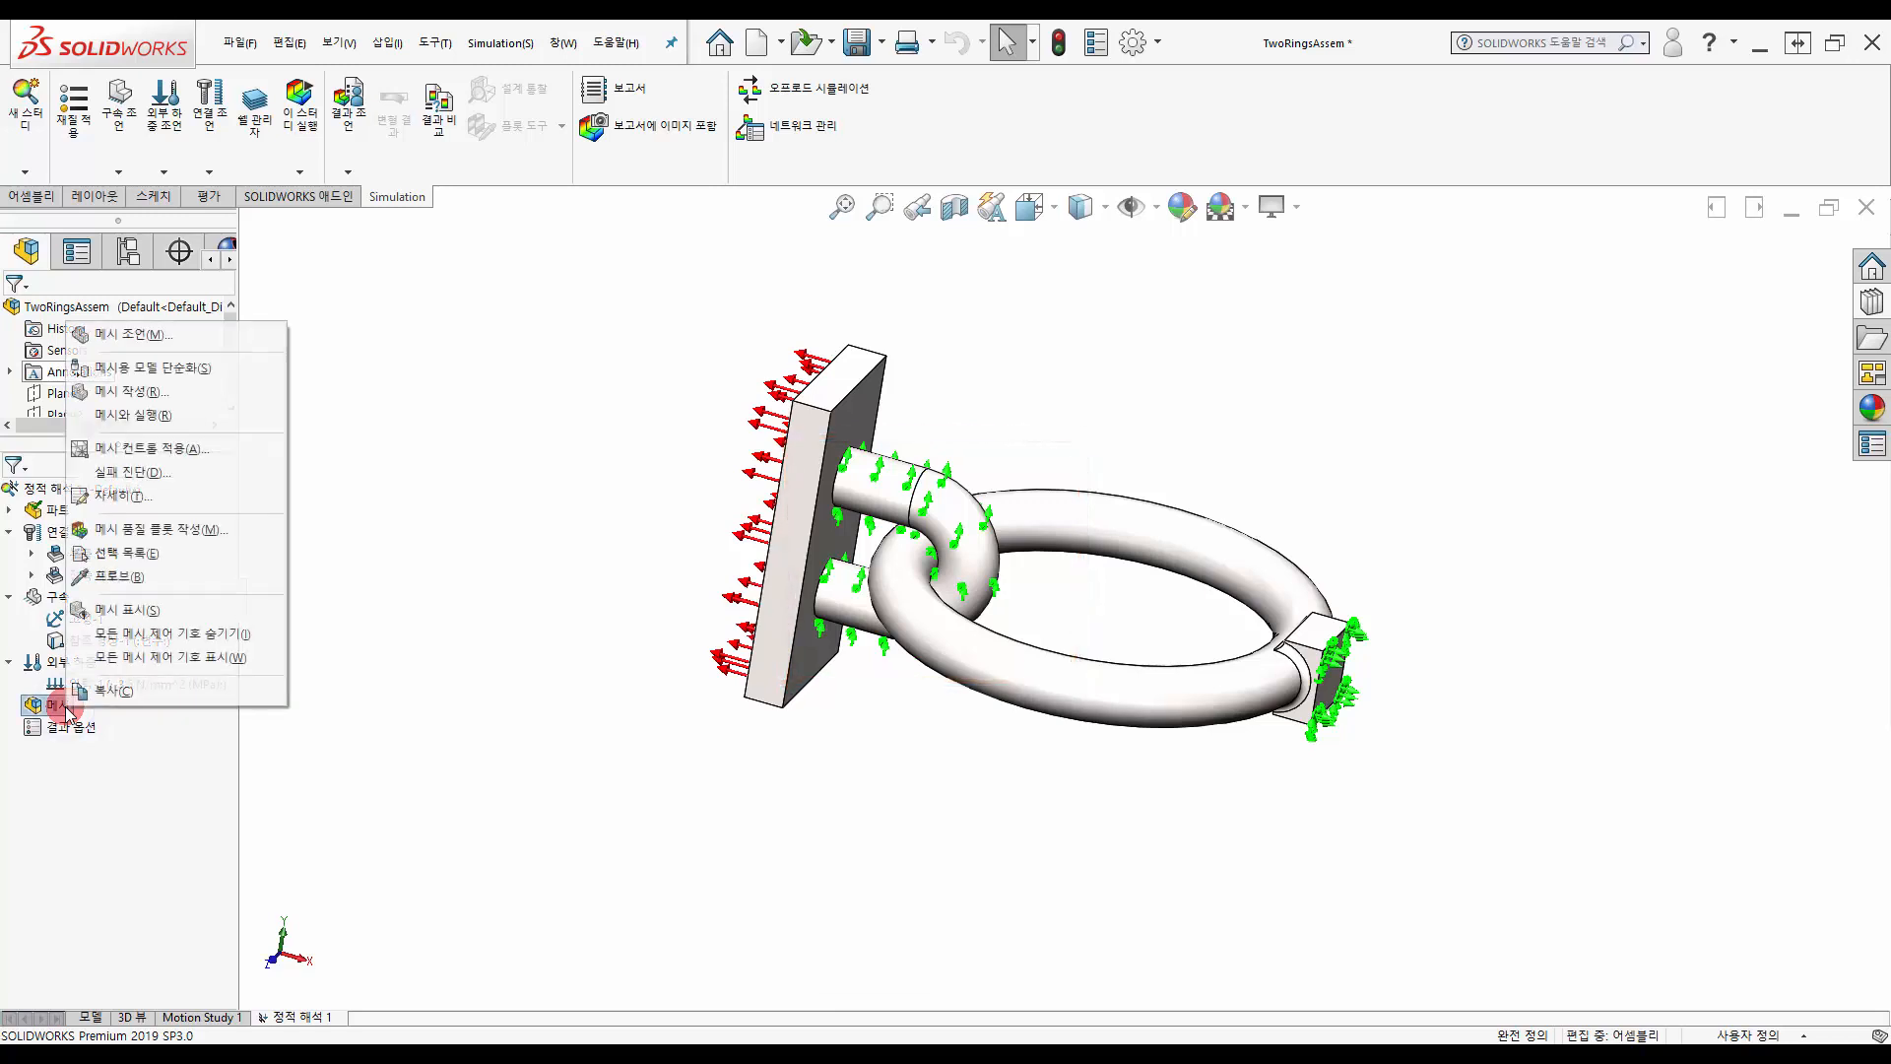
pyautogui.click(250, 451)
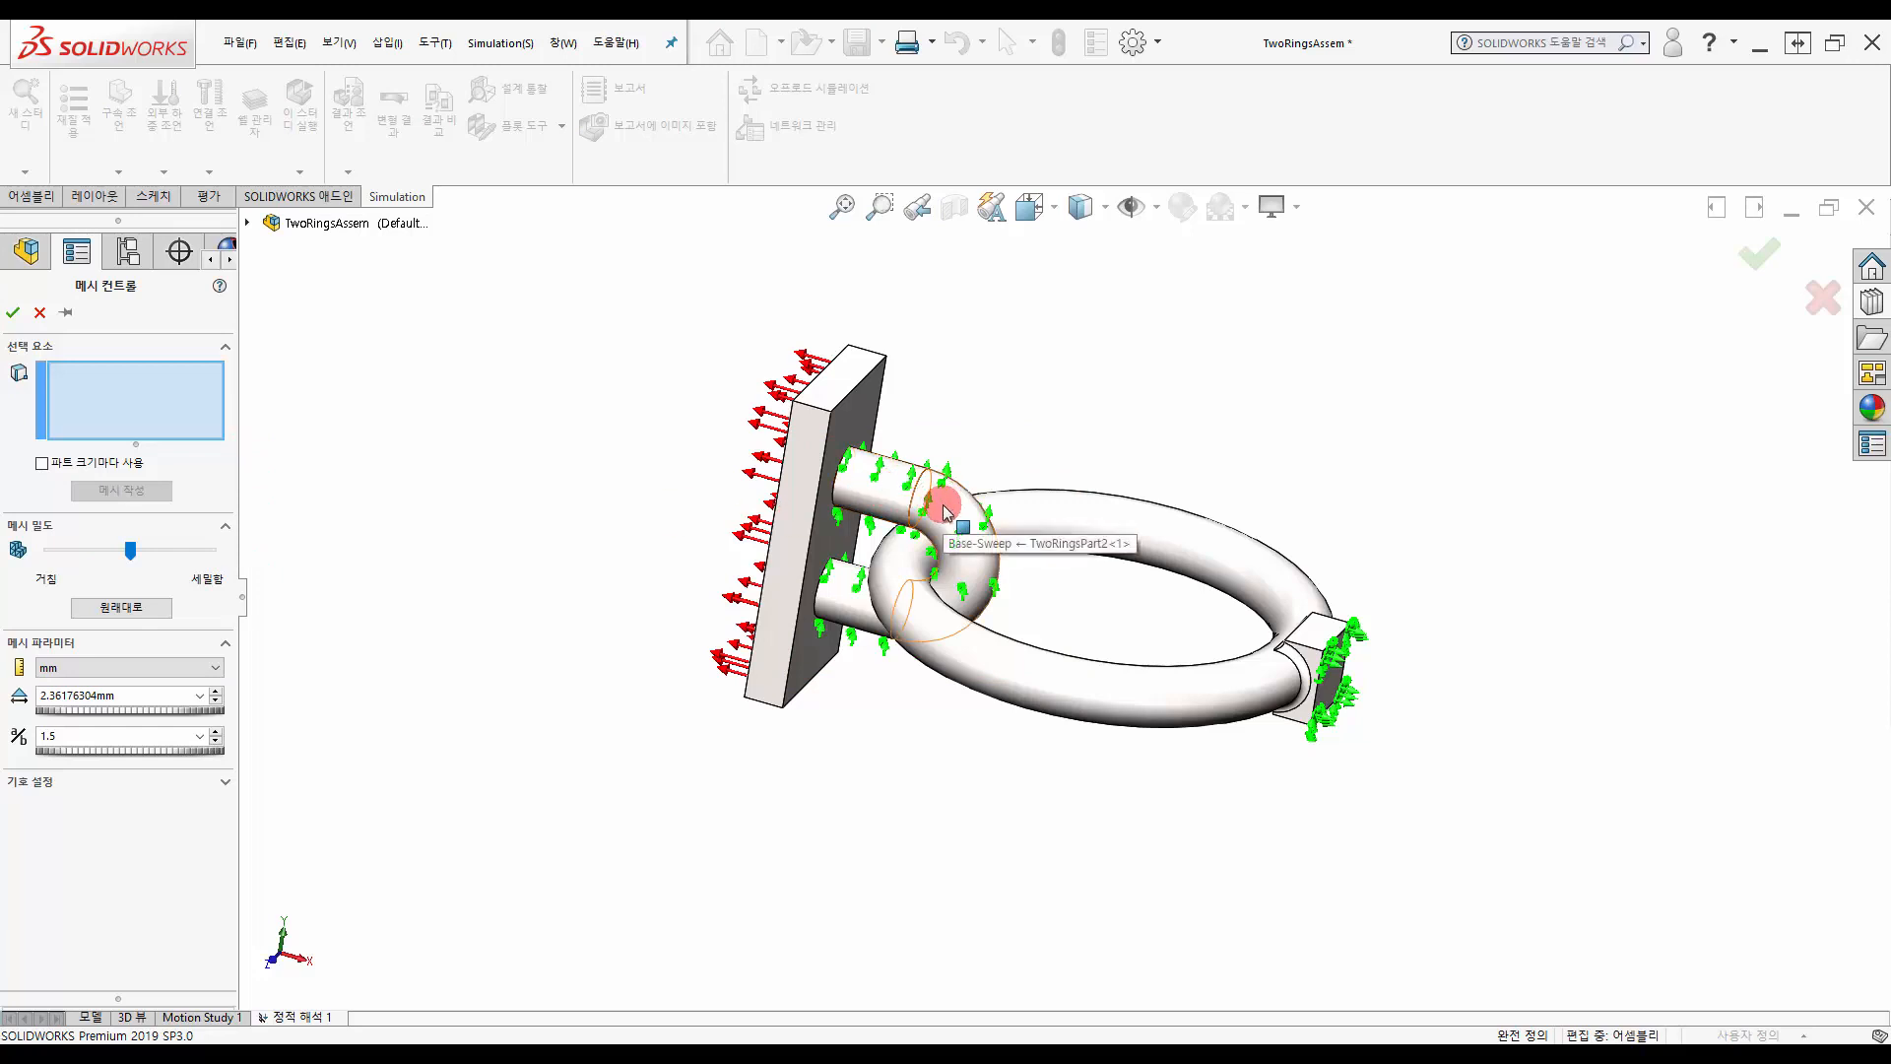
pyautogui.click(899, 530)
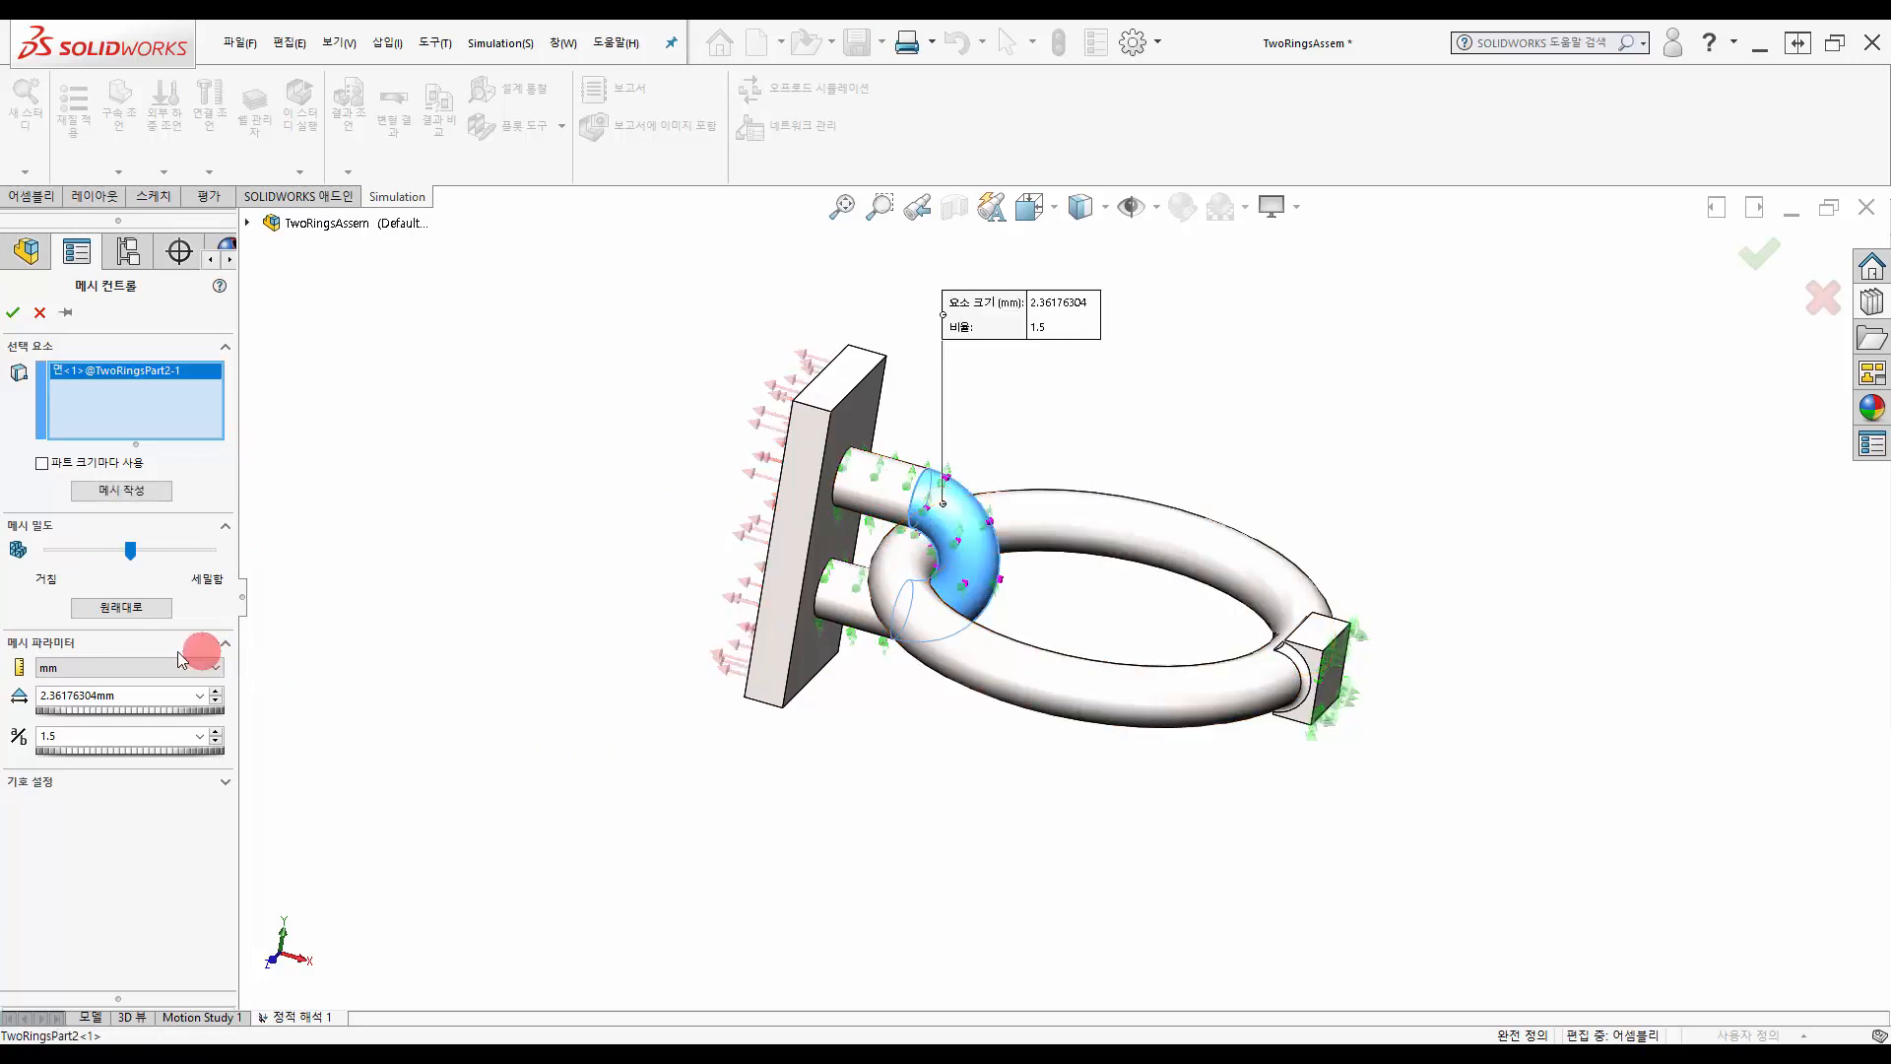
pyautogui.doubleClick(146, 696)
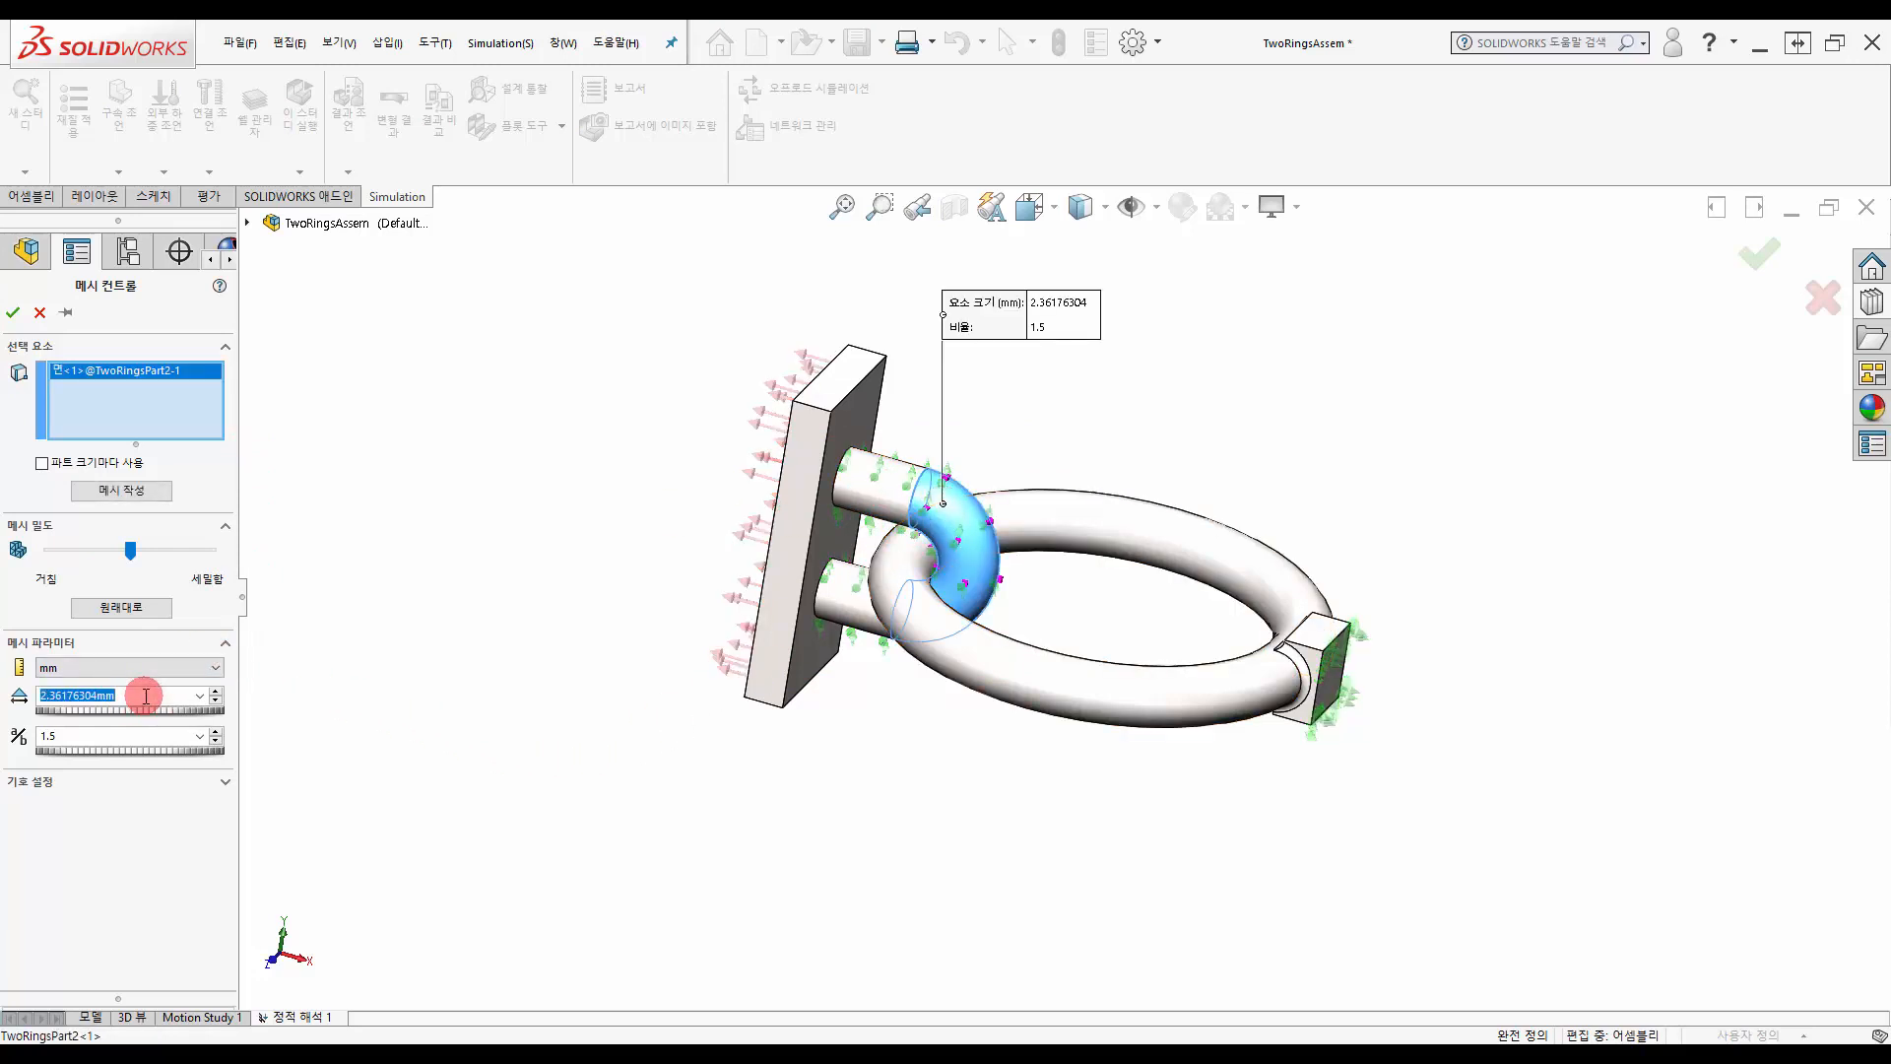
pyautogui.write('2')
pyautogui.click(14, 313)
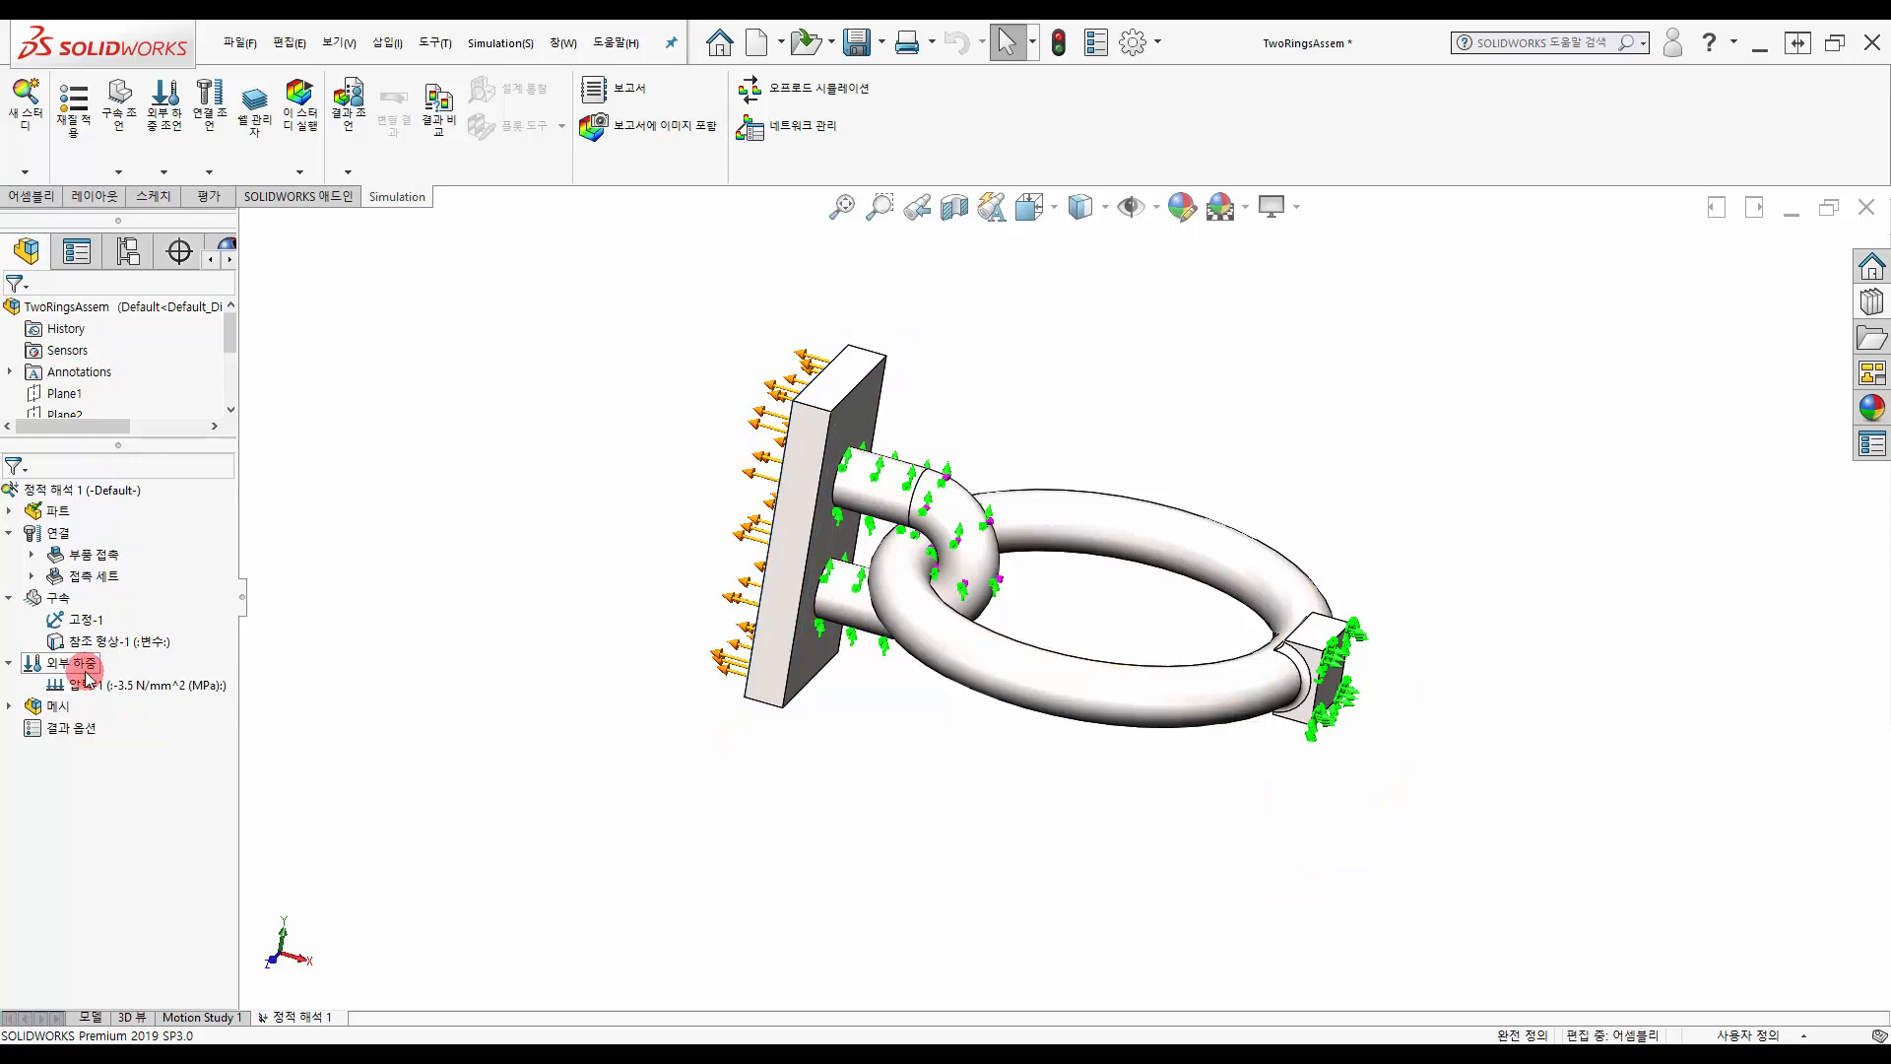
# - Create the assembly mesh with the curvature-based mesher (곡률 기반 메시)
pyautogui.rightClick(47, 707)
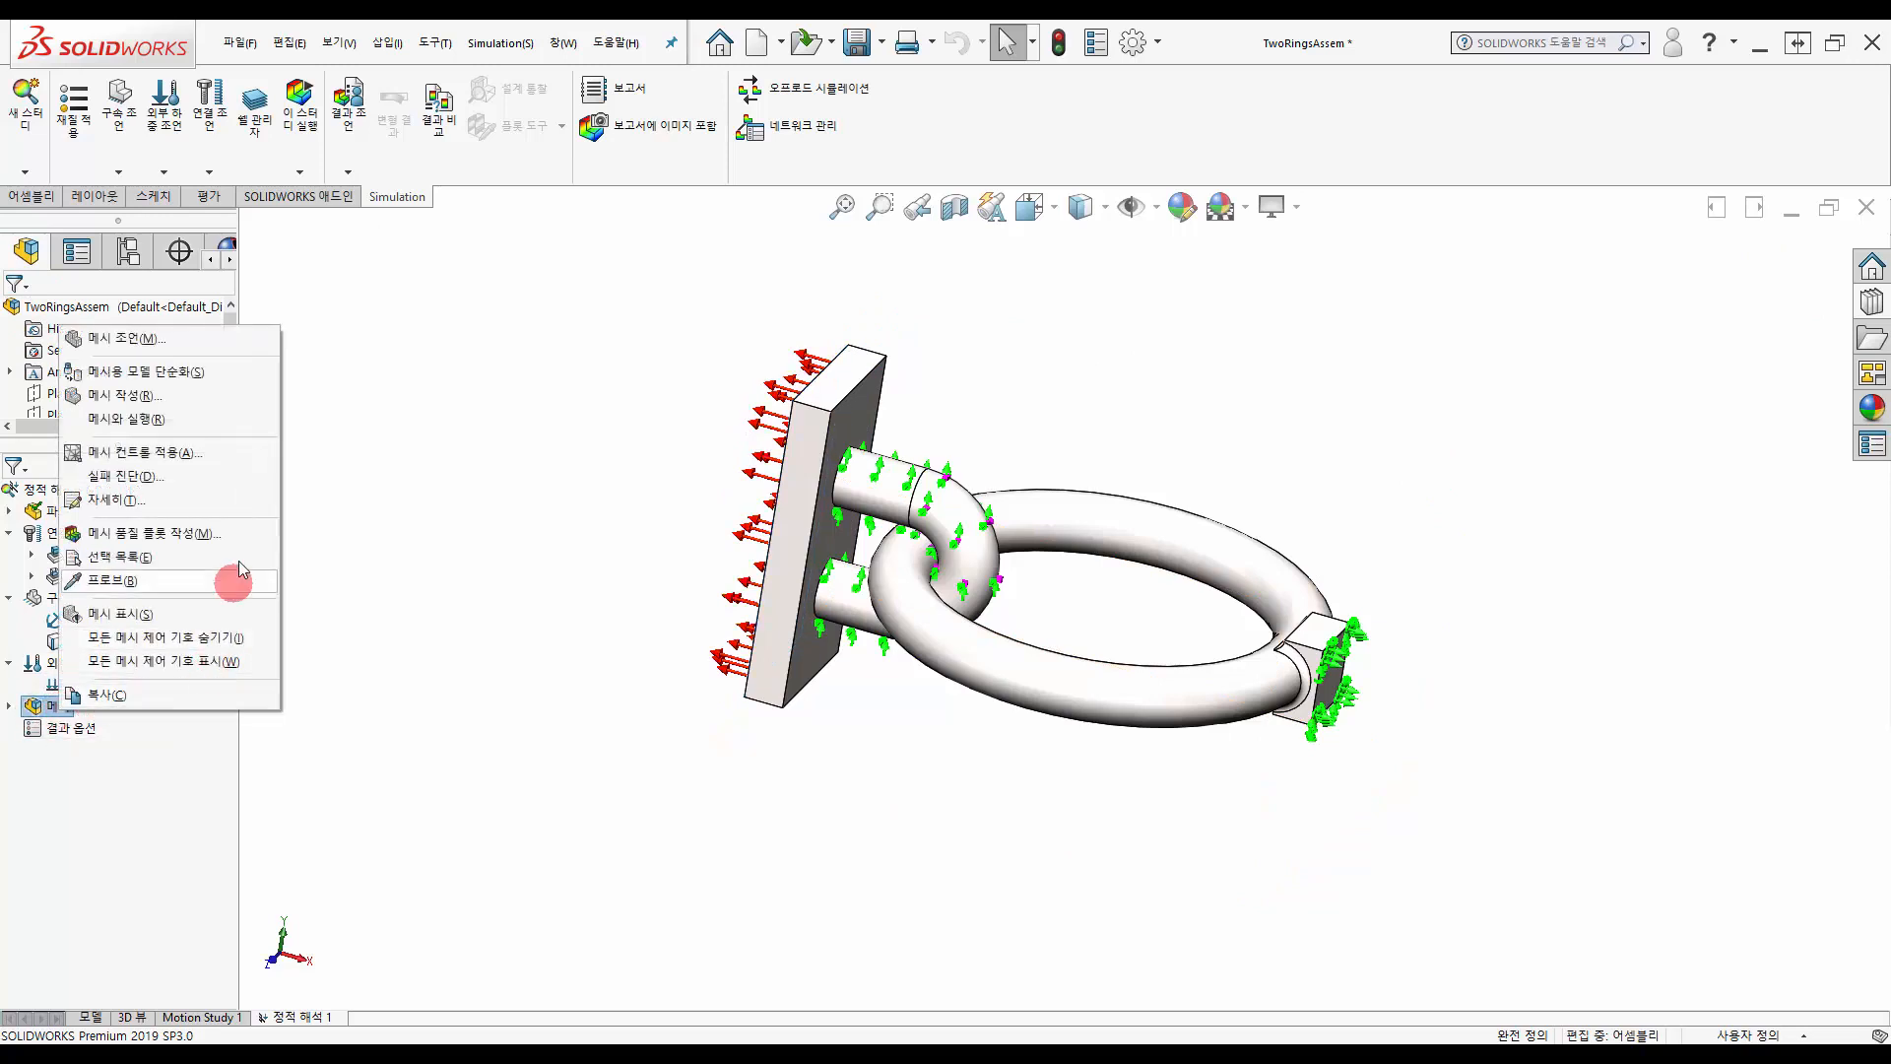
pyautogui.click(257, 406)
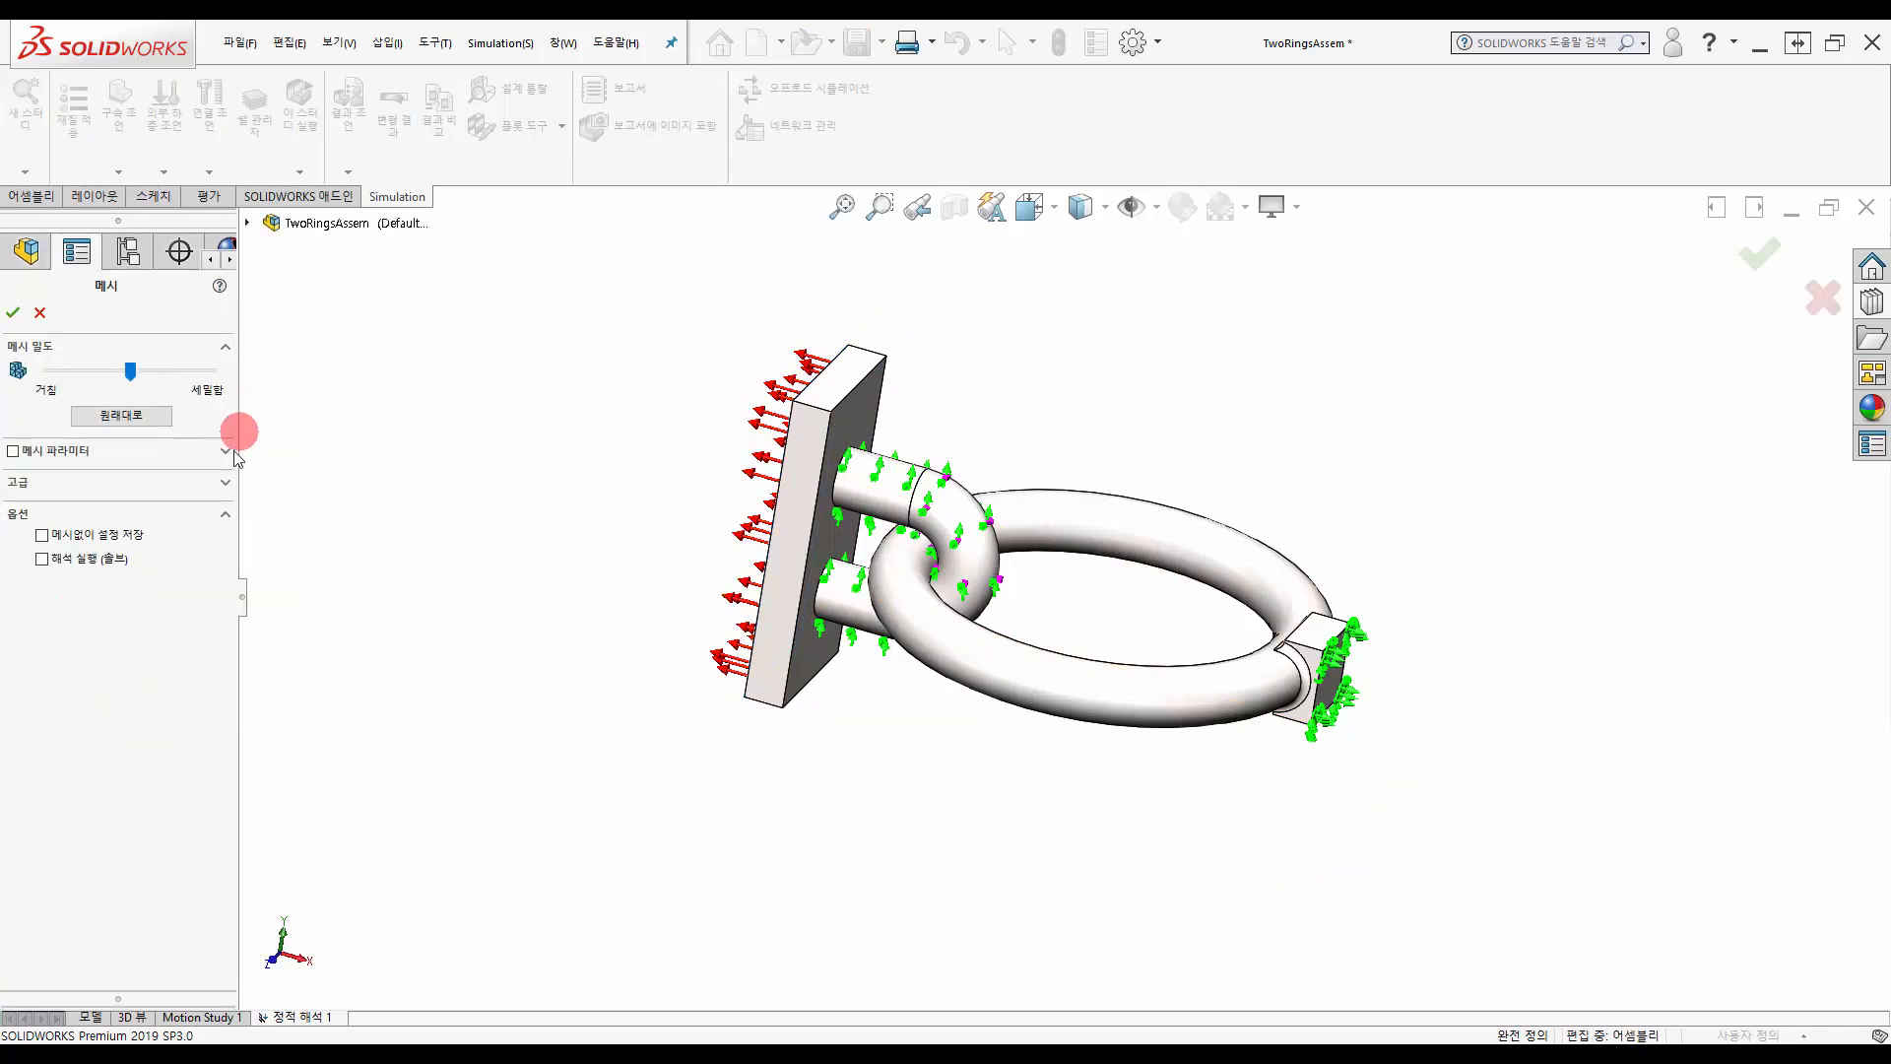
pyautogui.click(226, 453)
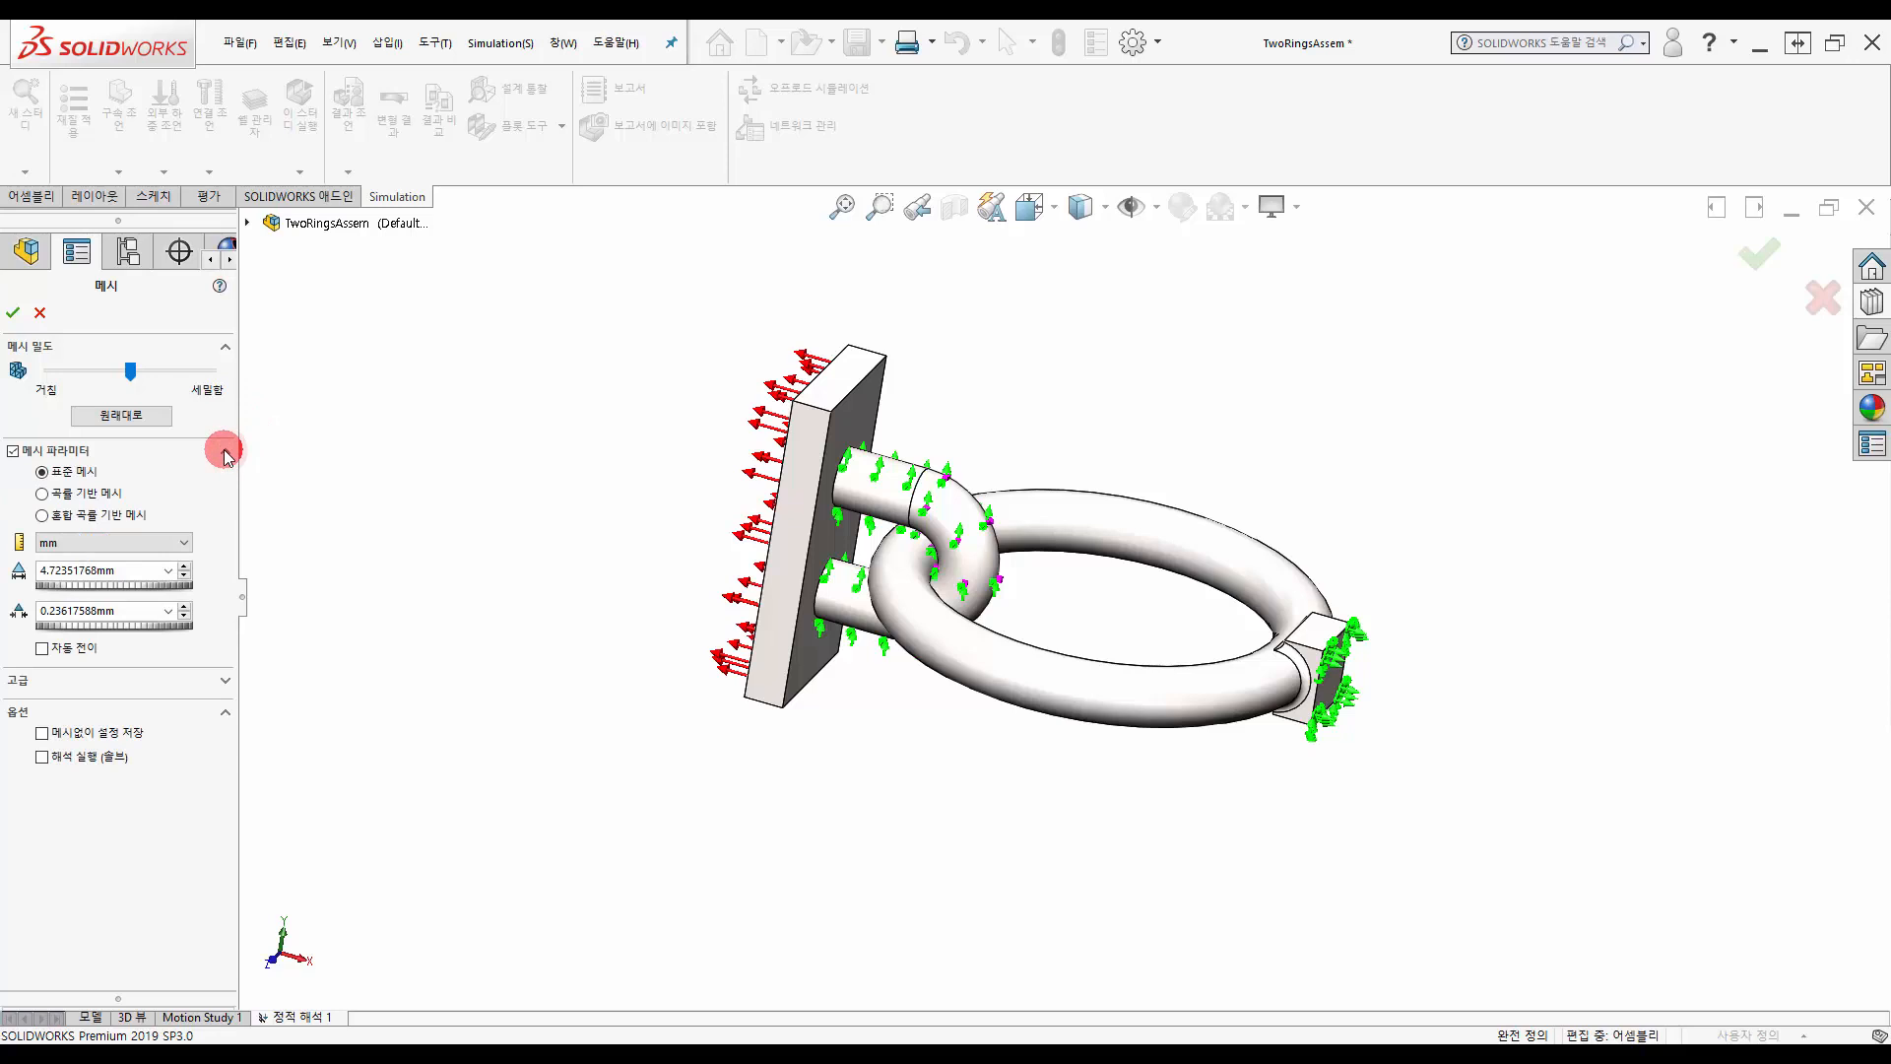
pyautogui.click(117, 499)
pyautogui.click(14, 314)
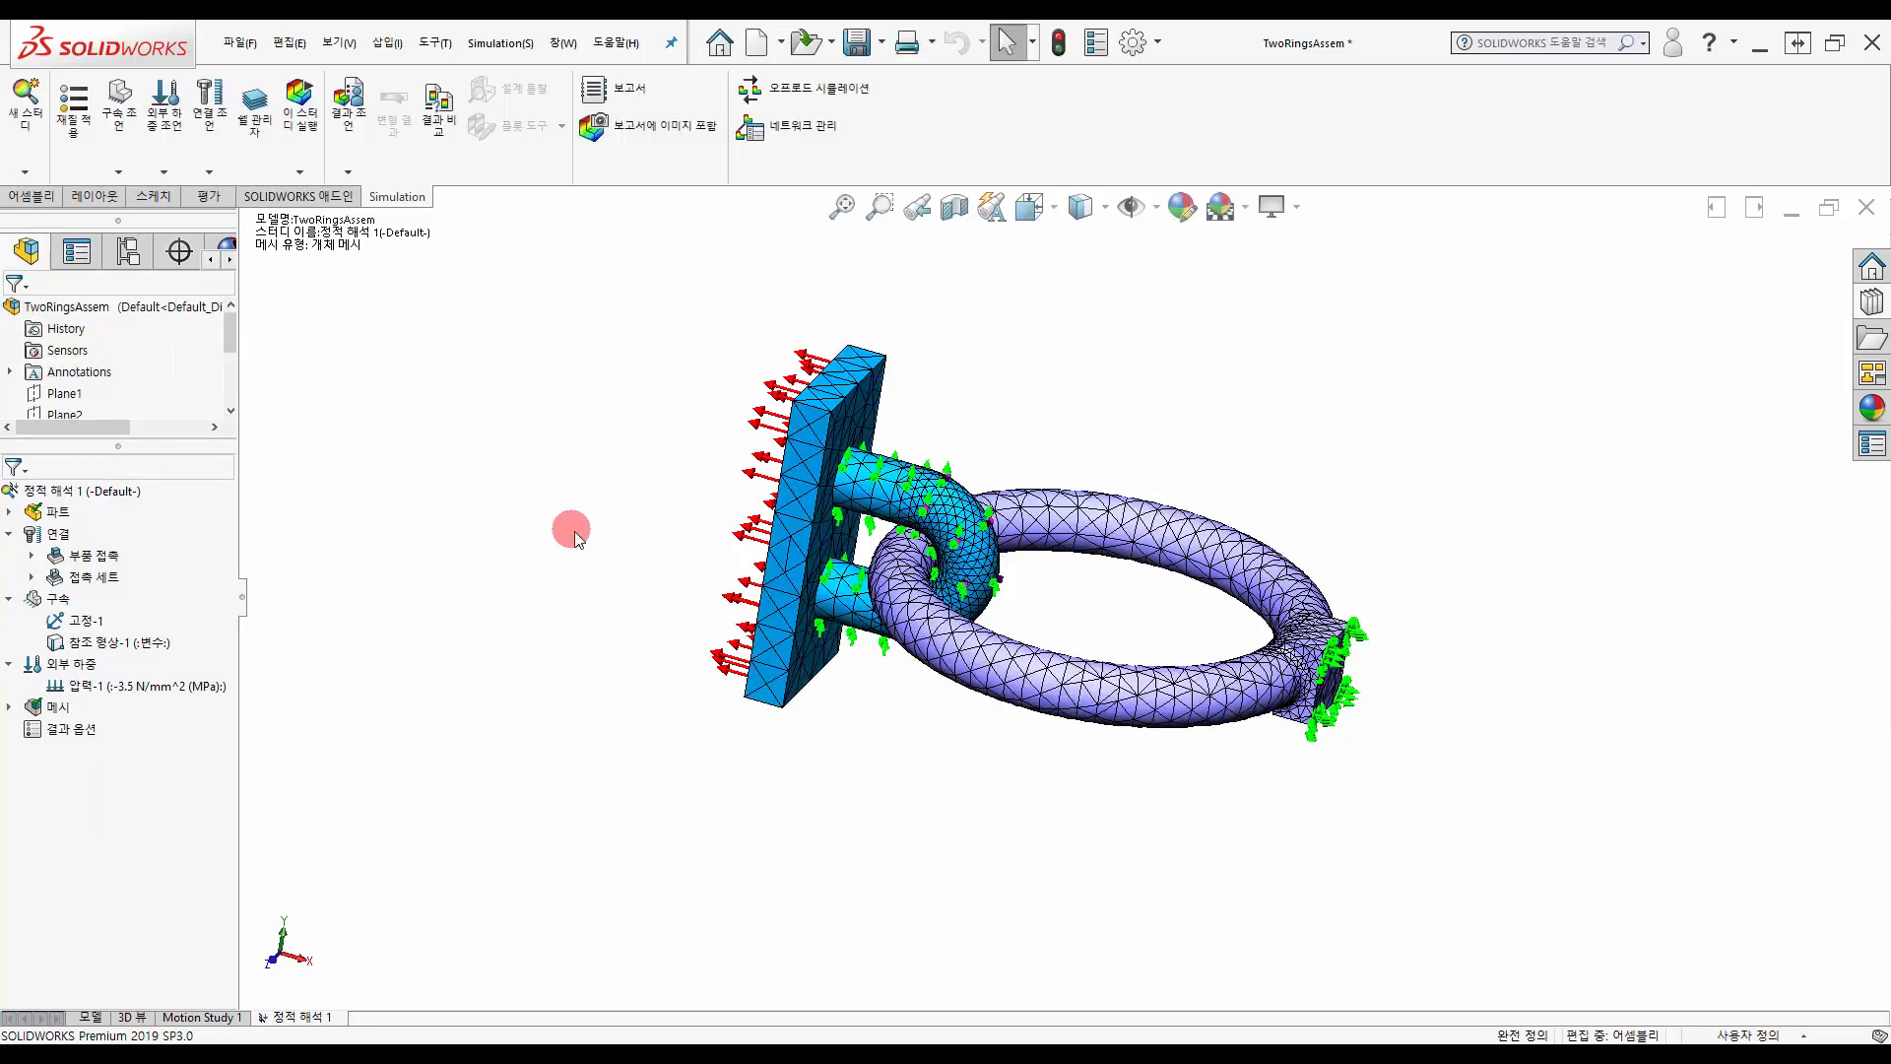
# - Inspect the refined mesh around the U-shaped link, run the static study and display the resultant displacement plot (변위1)
pyautogui.moveTo(535, 565); pyautogui.dragTo(528, 581, button='middle')
pyautogui.click(880, 207)
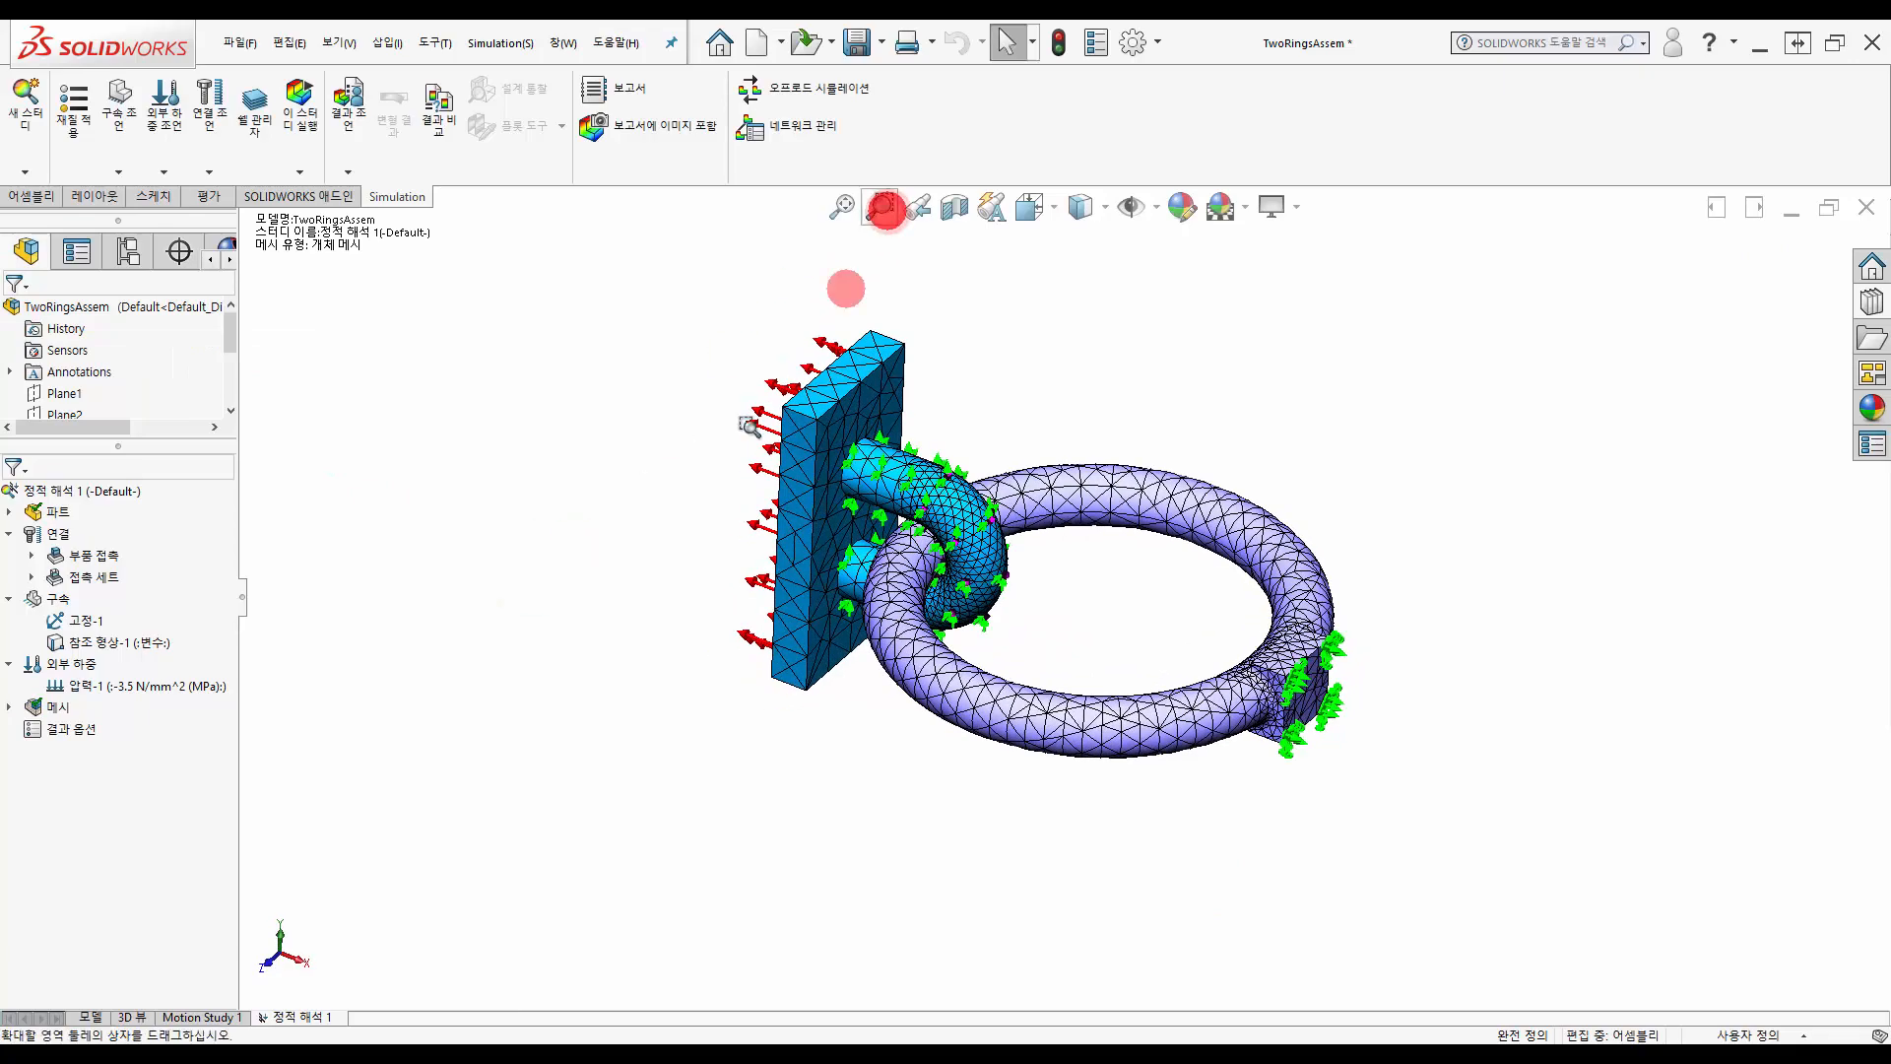
pyautogui.moveTo(668, 460); pyautogui.dragTo(1178, 650)
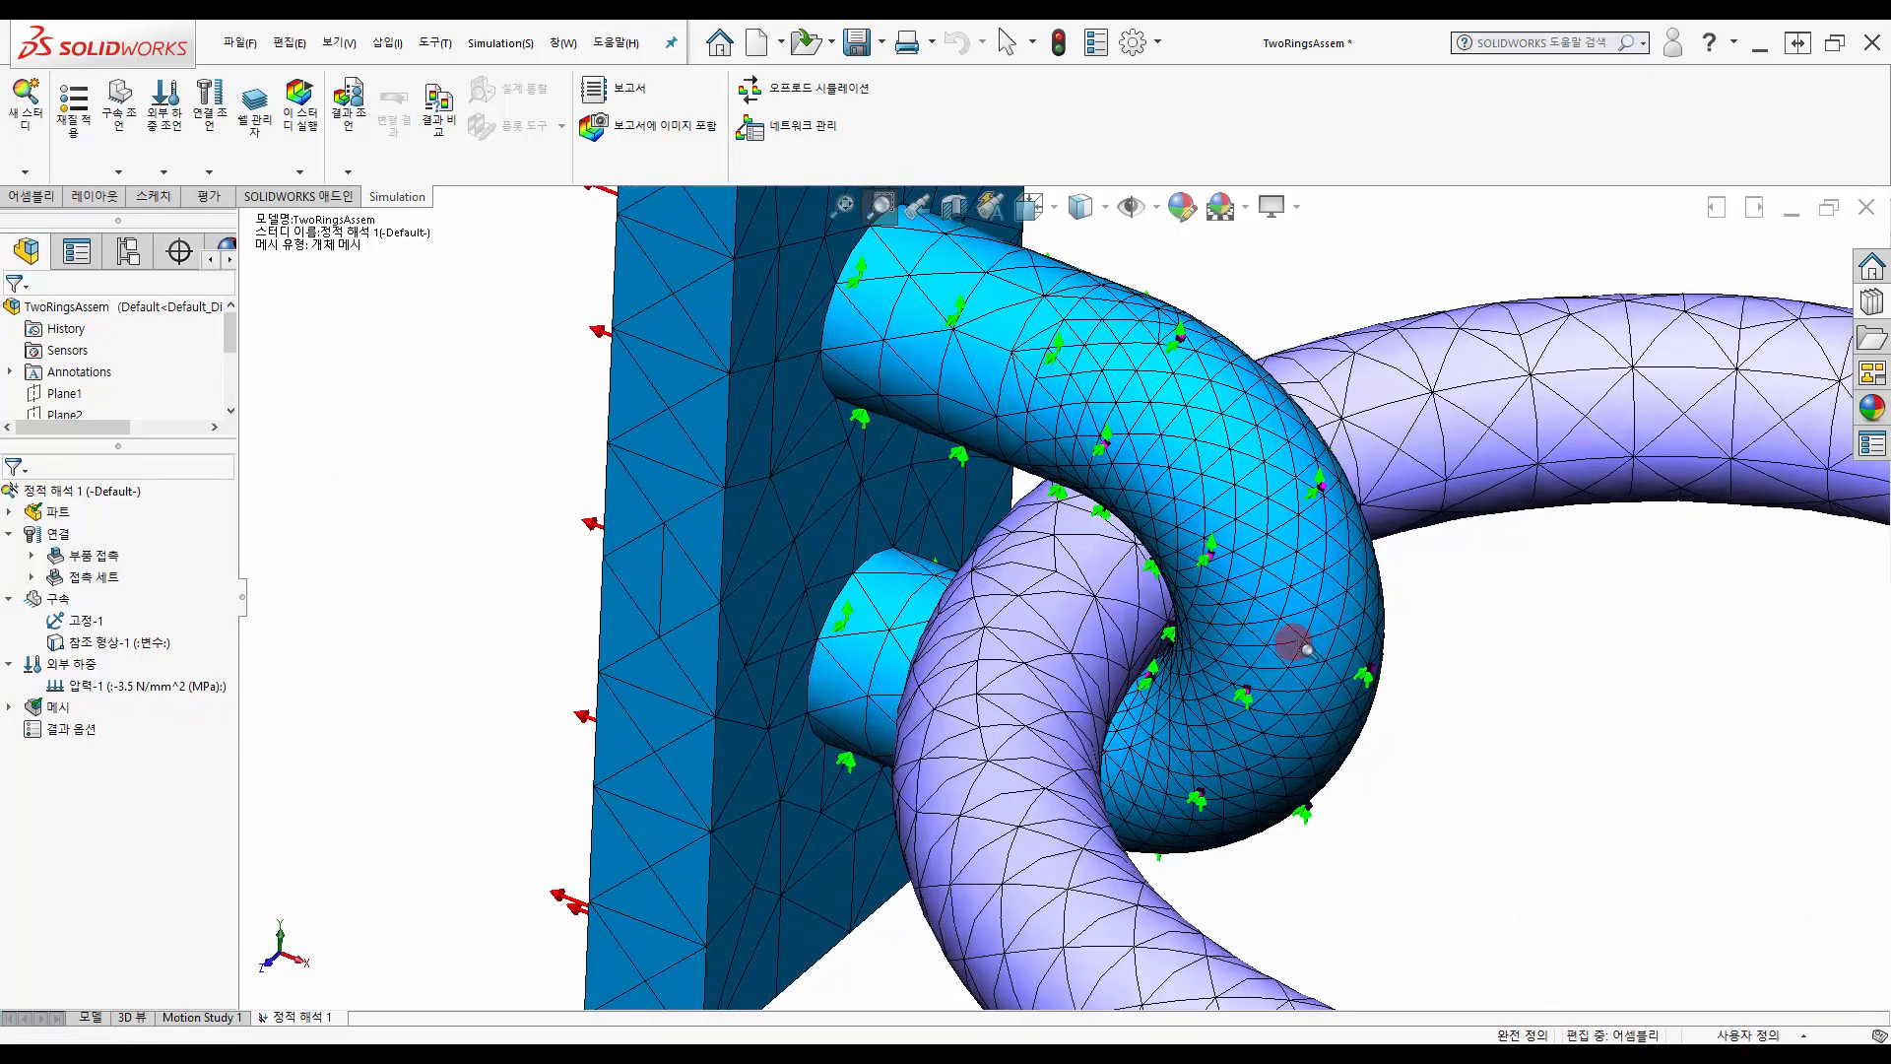
pyautogui.moveTo(1387, 673)
pyautogui.mouseDown(button='middle')
pyautogui.moveTo(1355, 718)
pyautogui.moveTo(1406, 663)
pyautogui.moveTo(1435, 663)
pyautogui.moveTo(1414, 673)
pyautogui.mouseUp(button='middle')
pyautogui.click(845, 207)
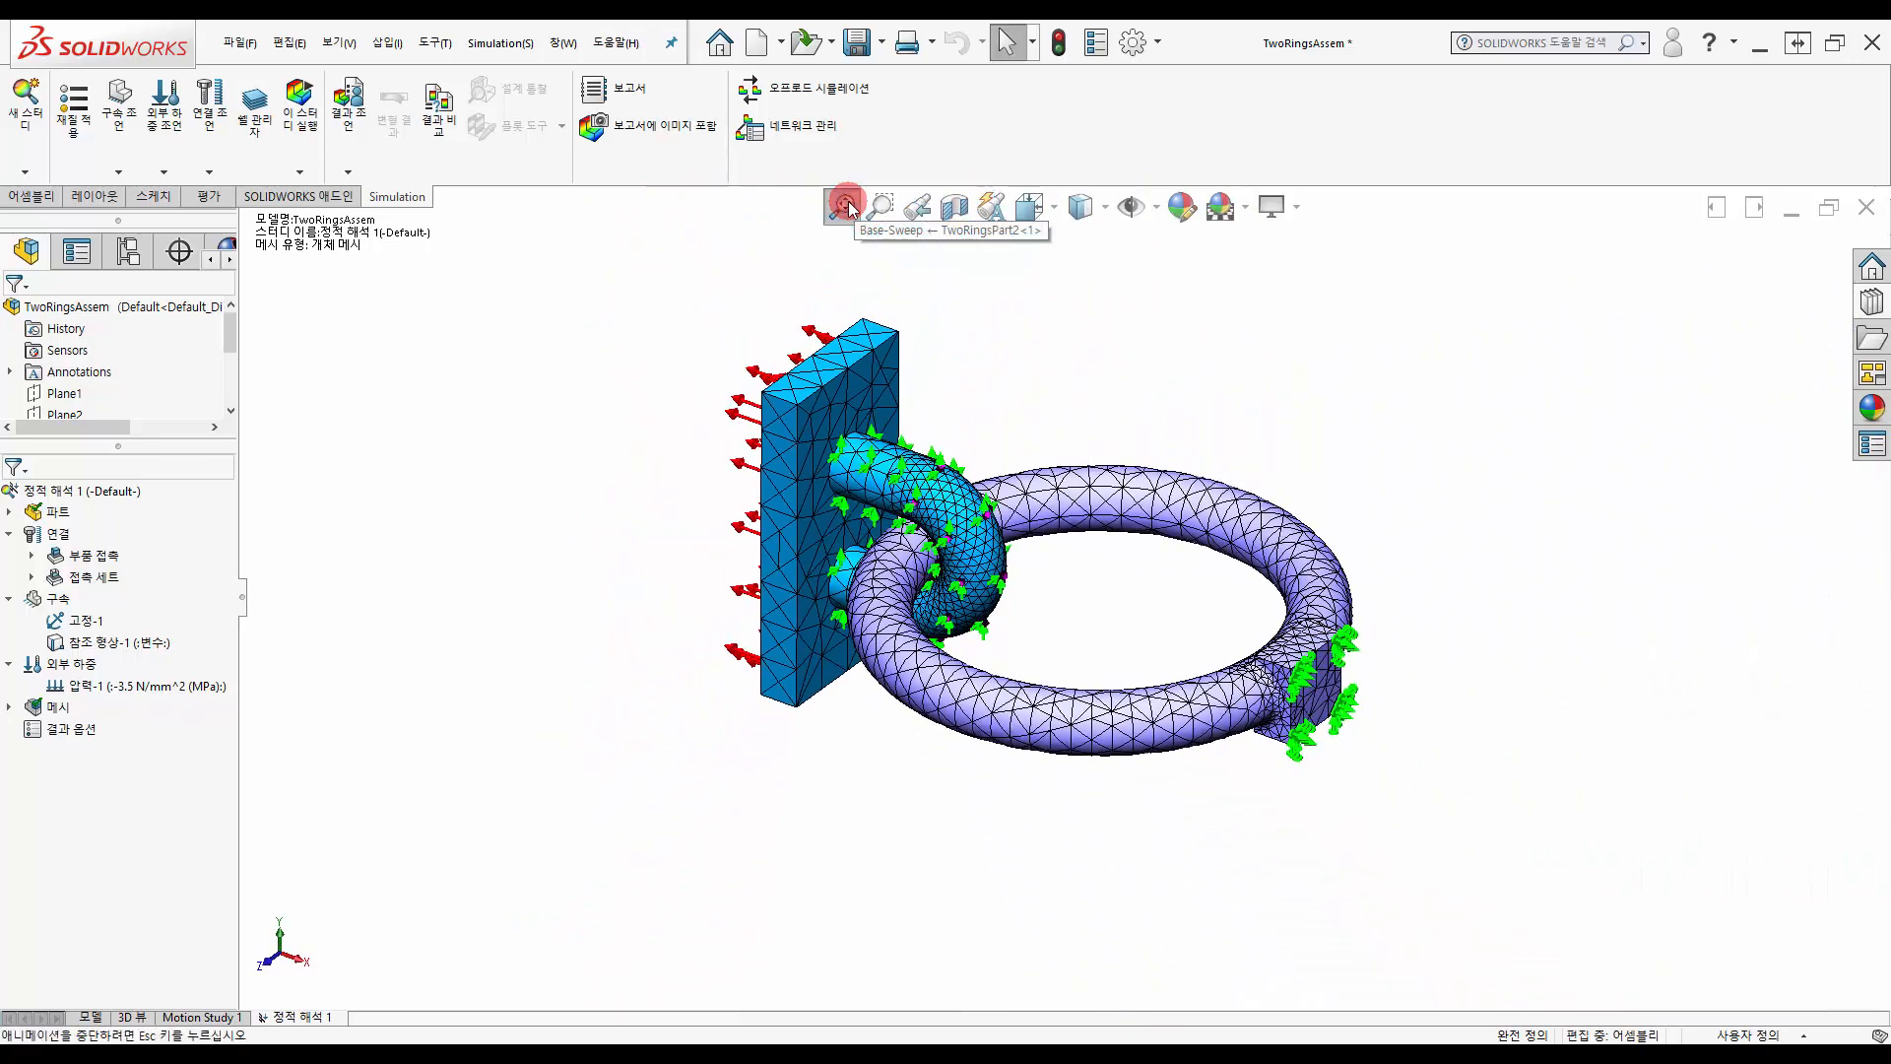
pyautogui.click(303, 144)
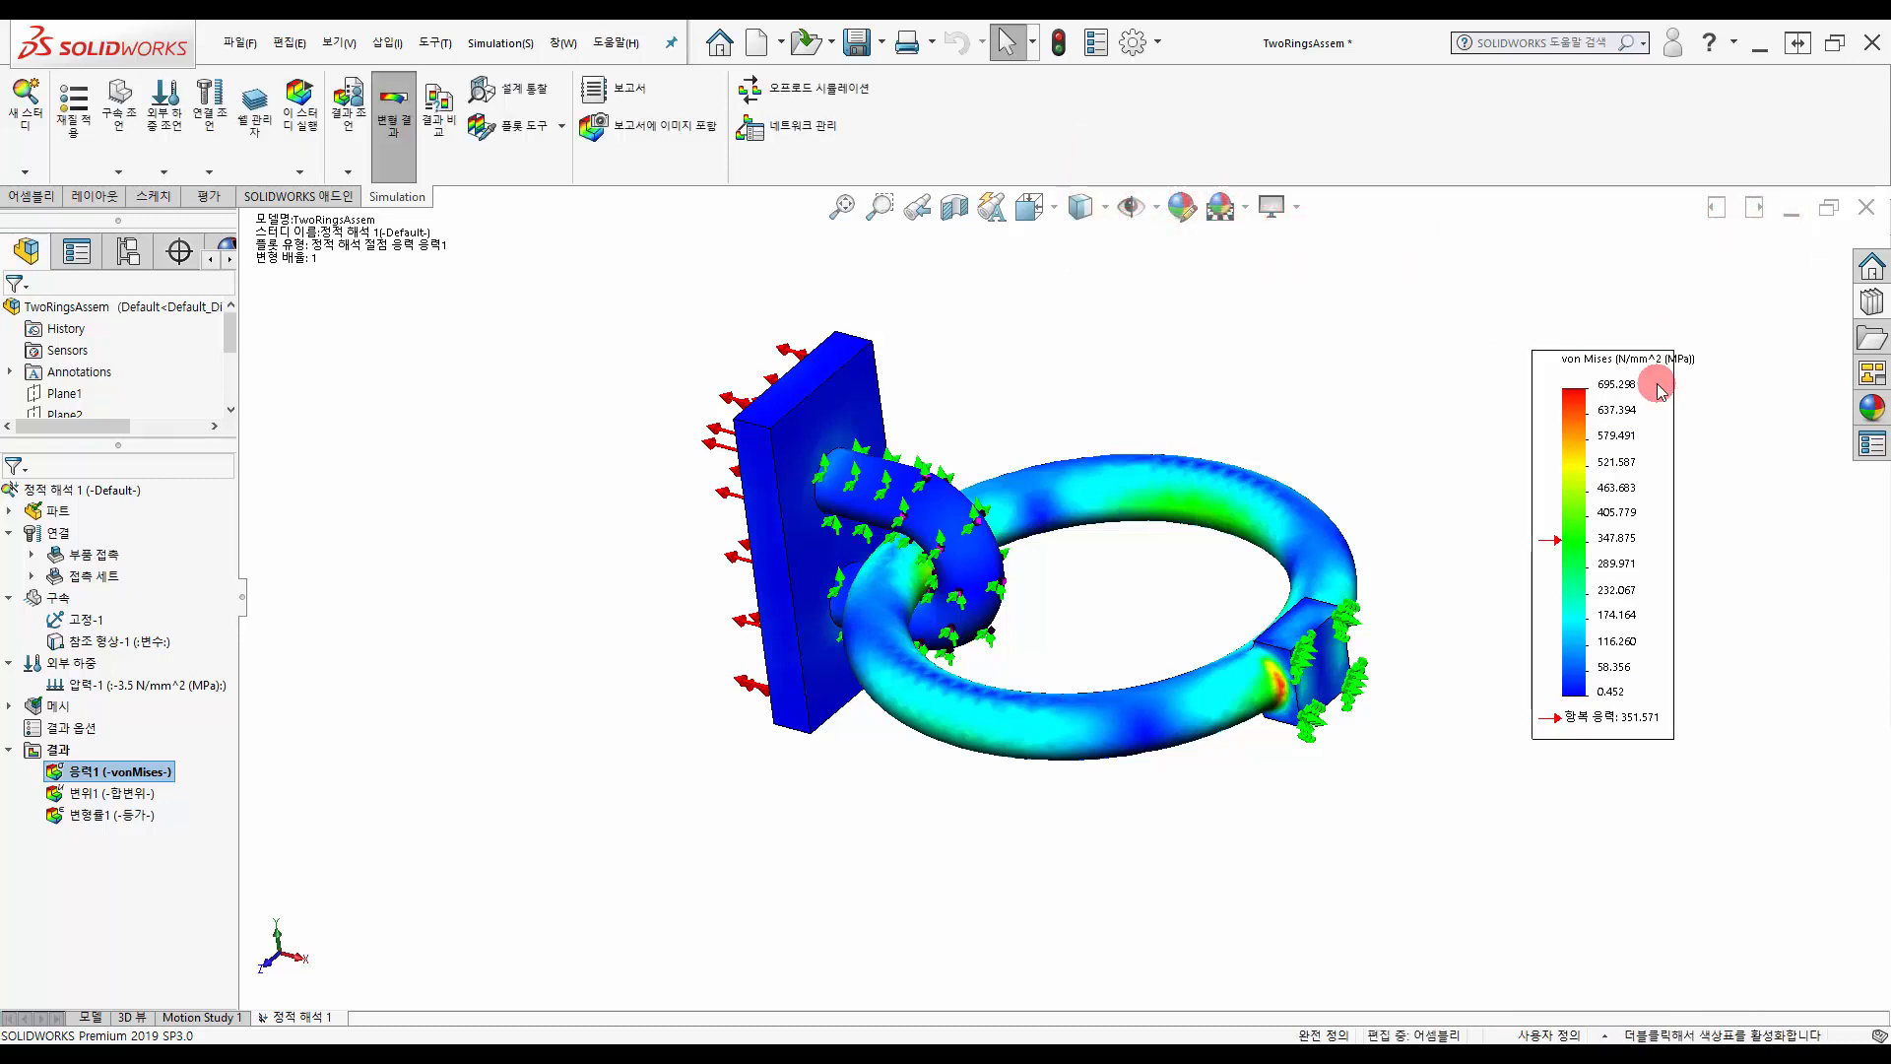
pyautogui.doubleClick(116, 793)
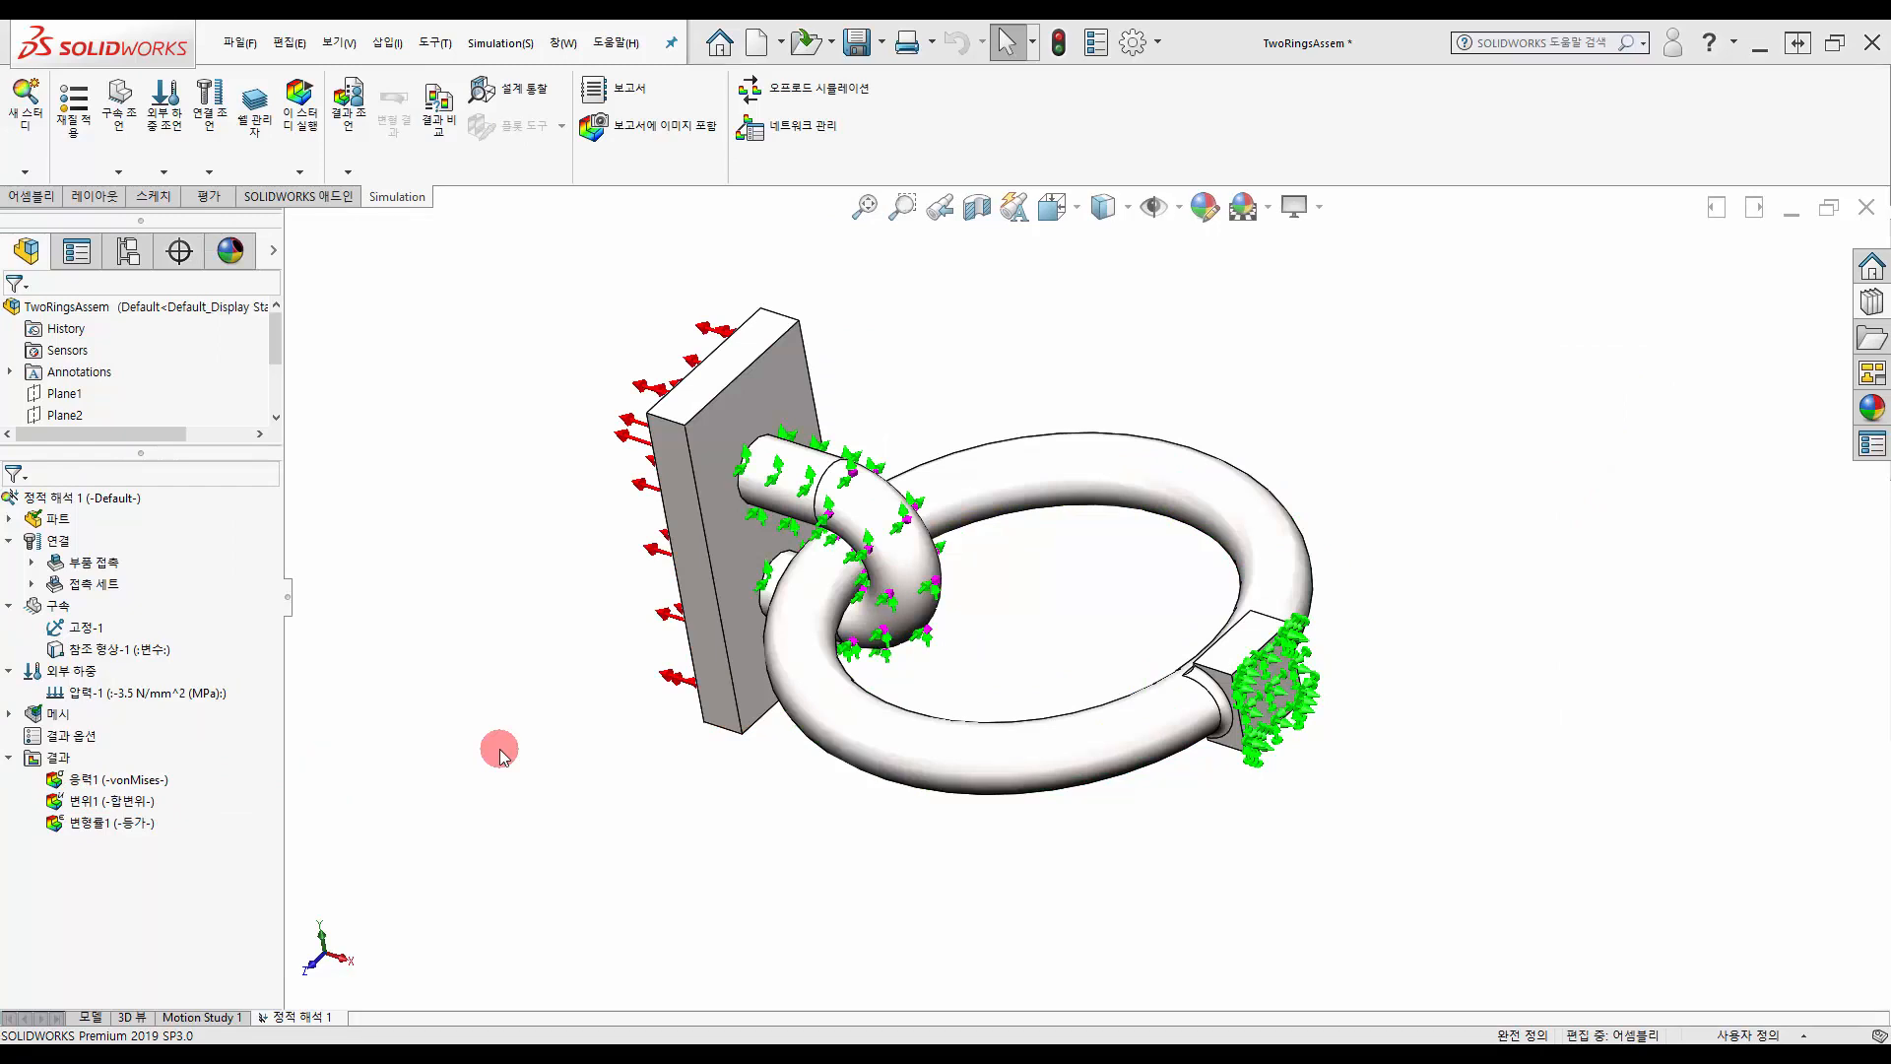
# - Run the stress hot spot diagnostics (응력 핫스팟 진단) on the results with a sensitivity factor of 100
pyautogui.rightClick(59, 760)
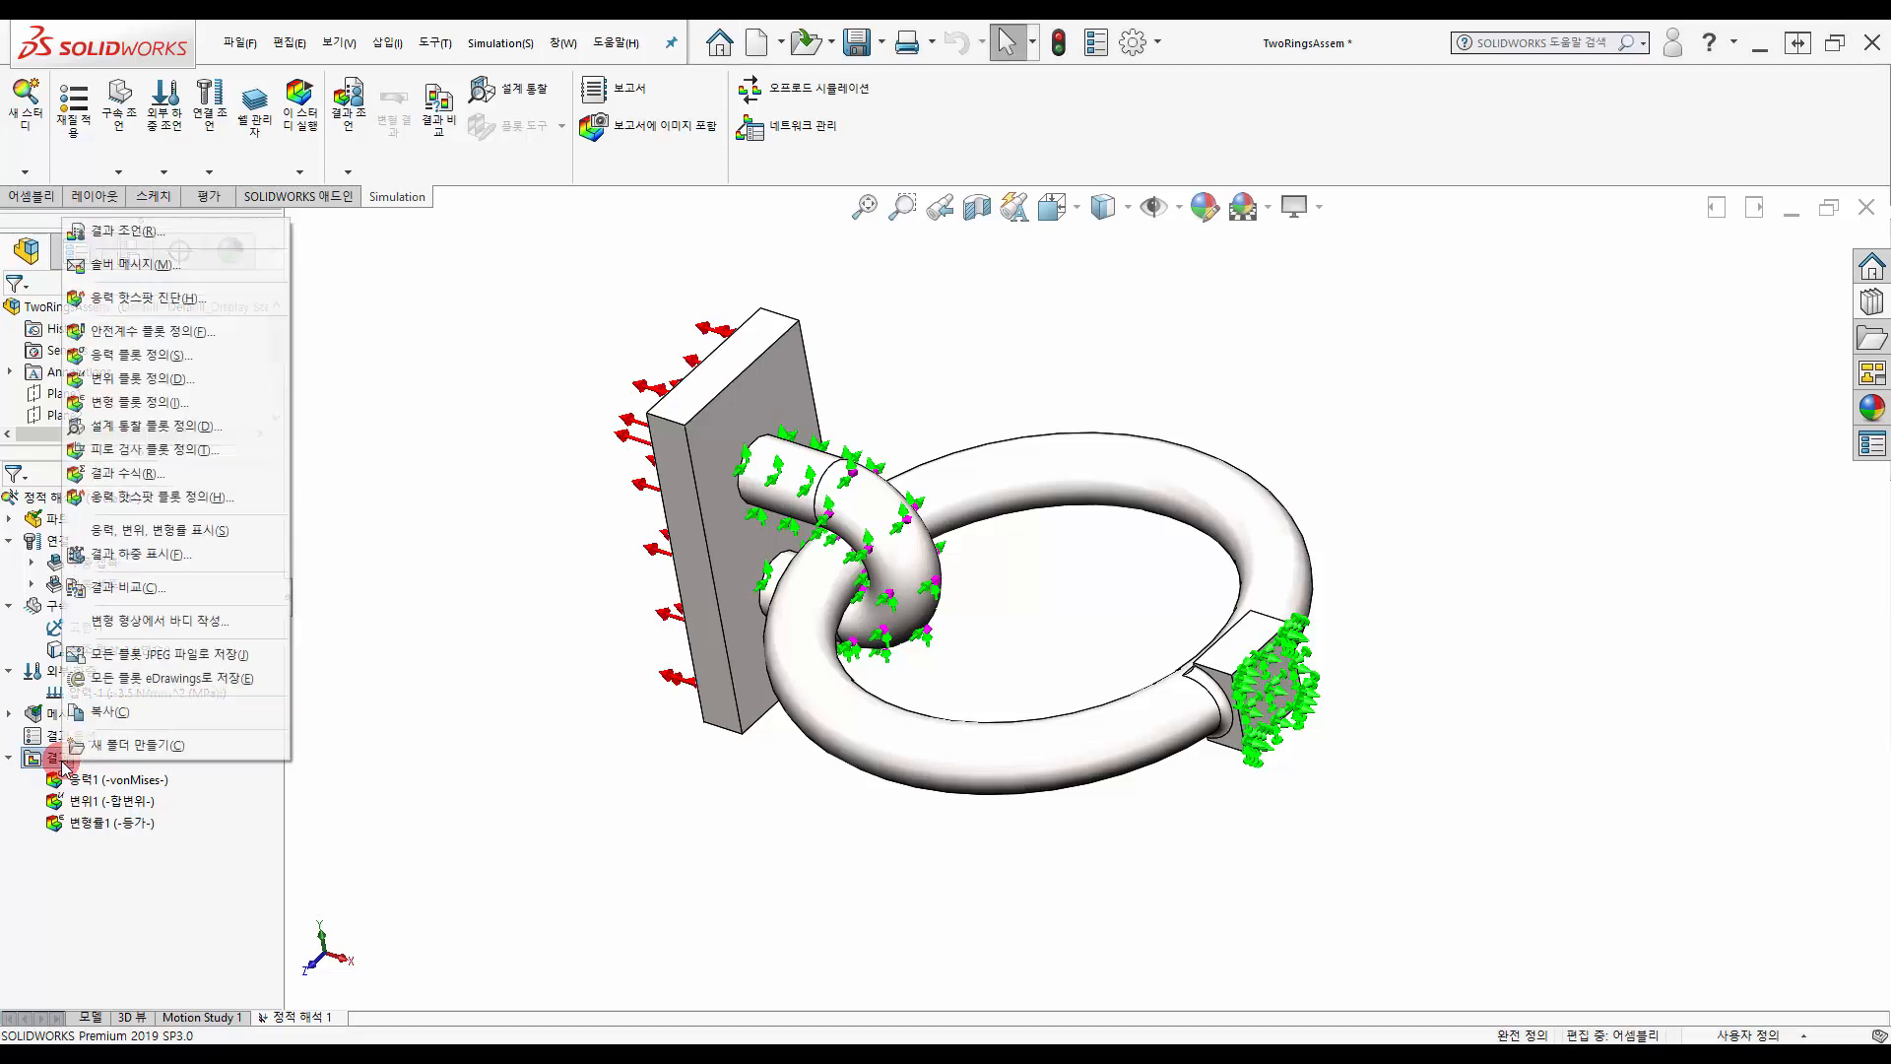
pyautogui.click(245, 299)
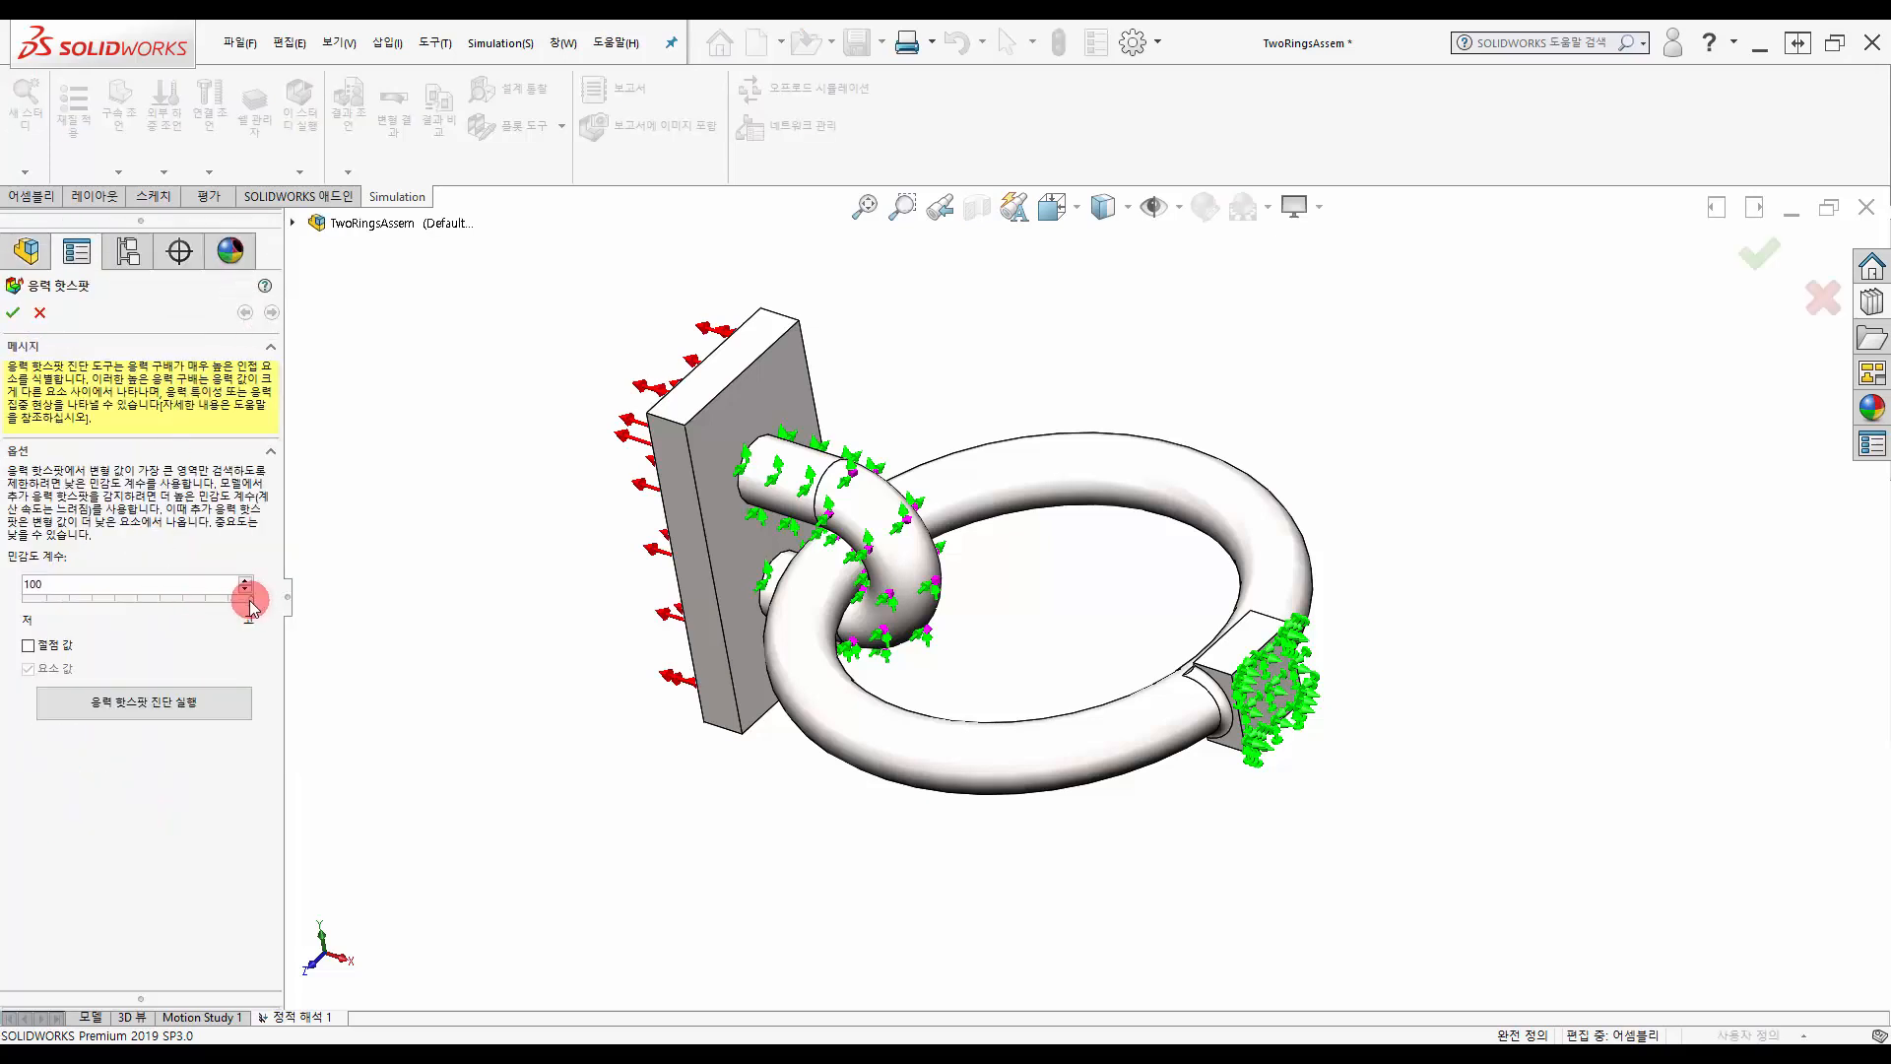
pyautogui.moveTo(250, 603)
pyautogui.mouseDown()
pyautogui.moveTo(17, 605)
pyautogui.moveTo(258, 603)
pyautogui.mouseUp()
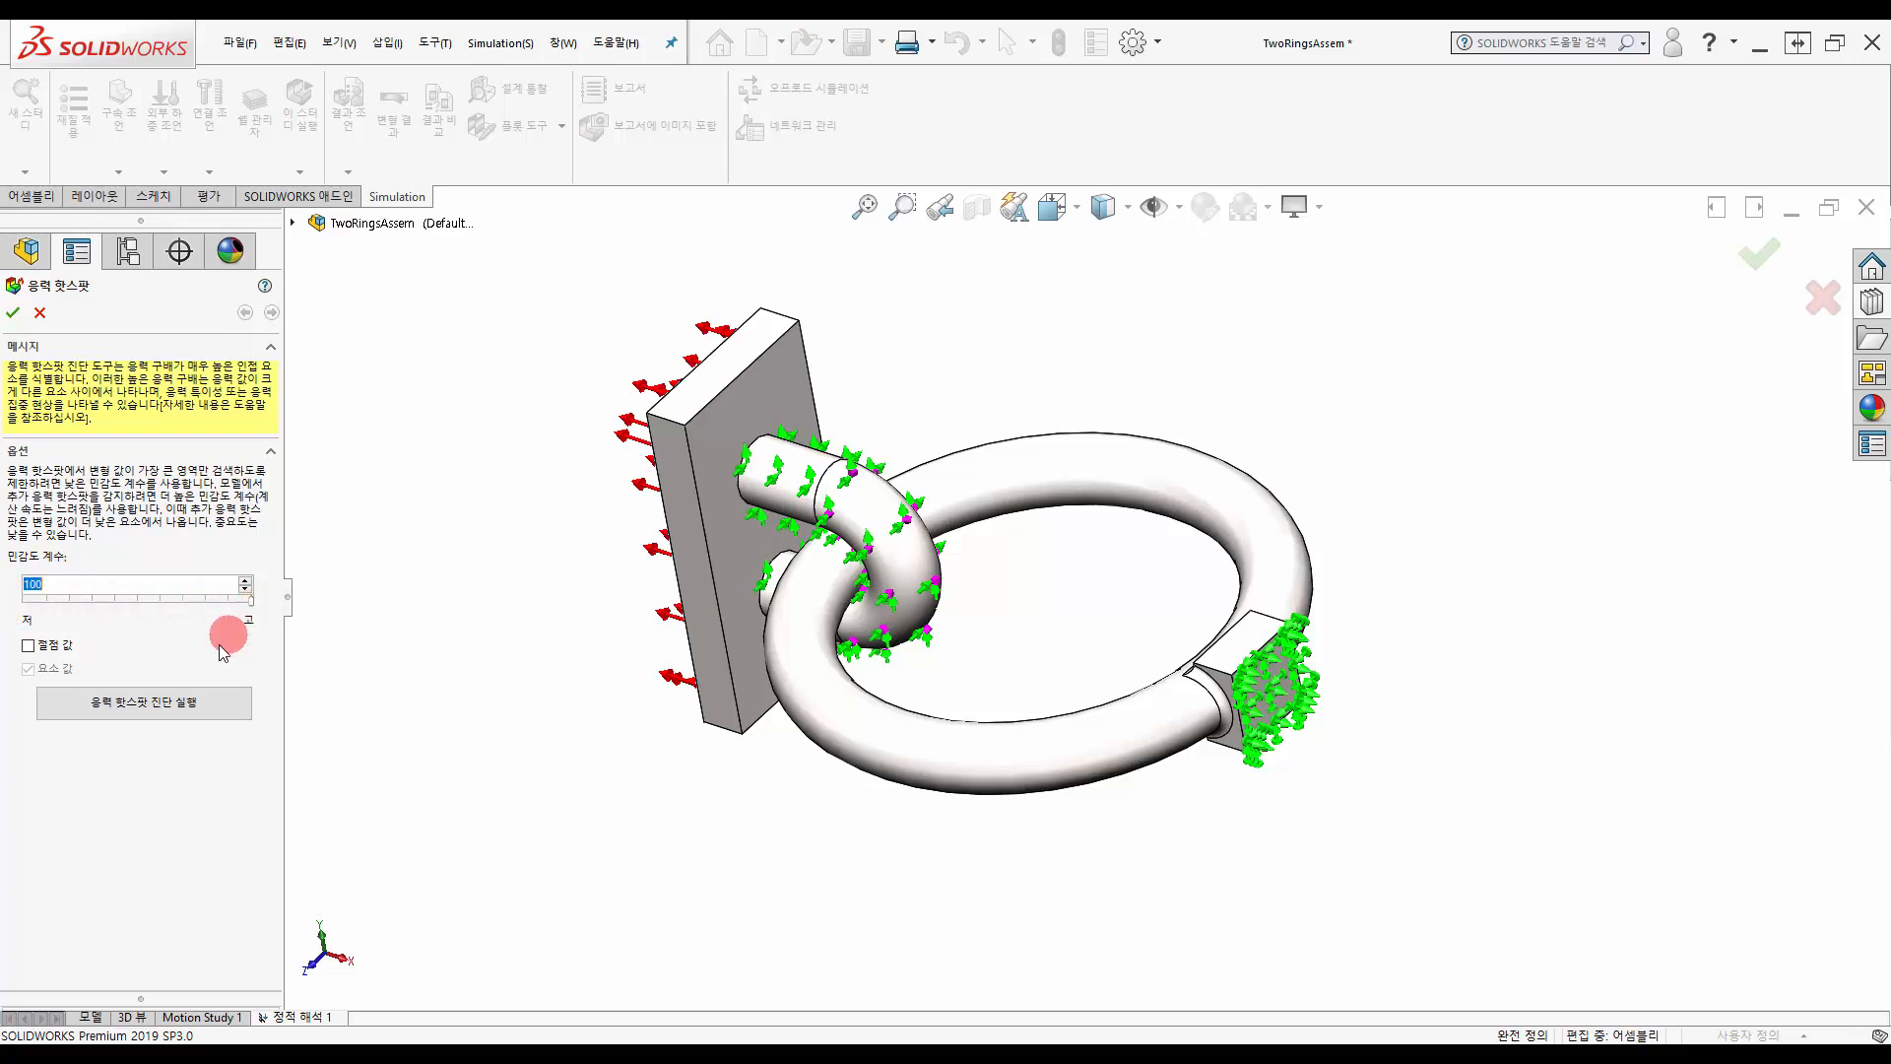
pyautogui.click(204, 704)
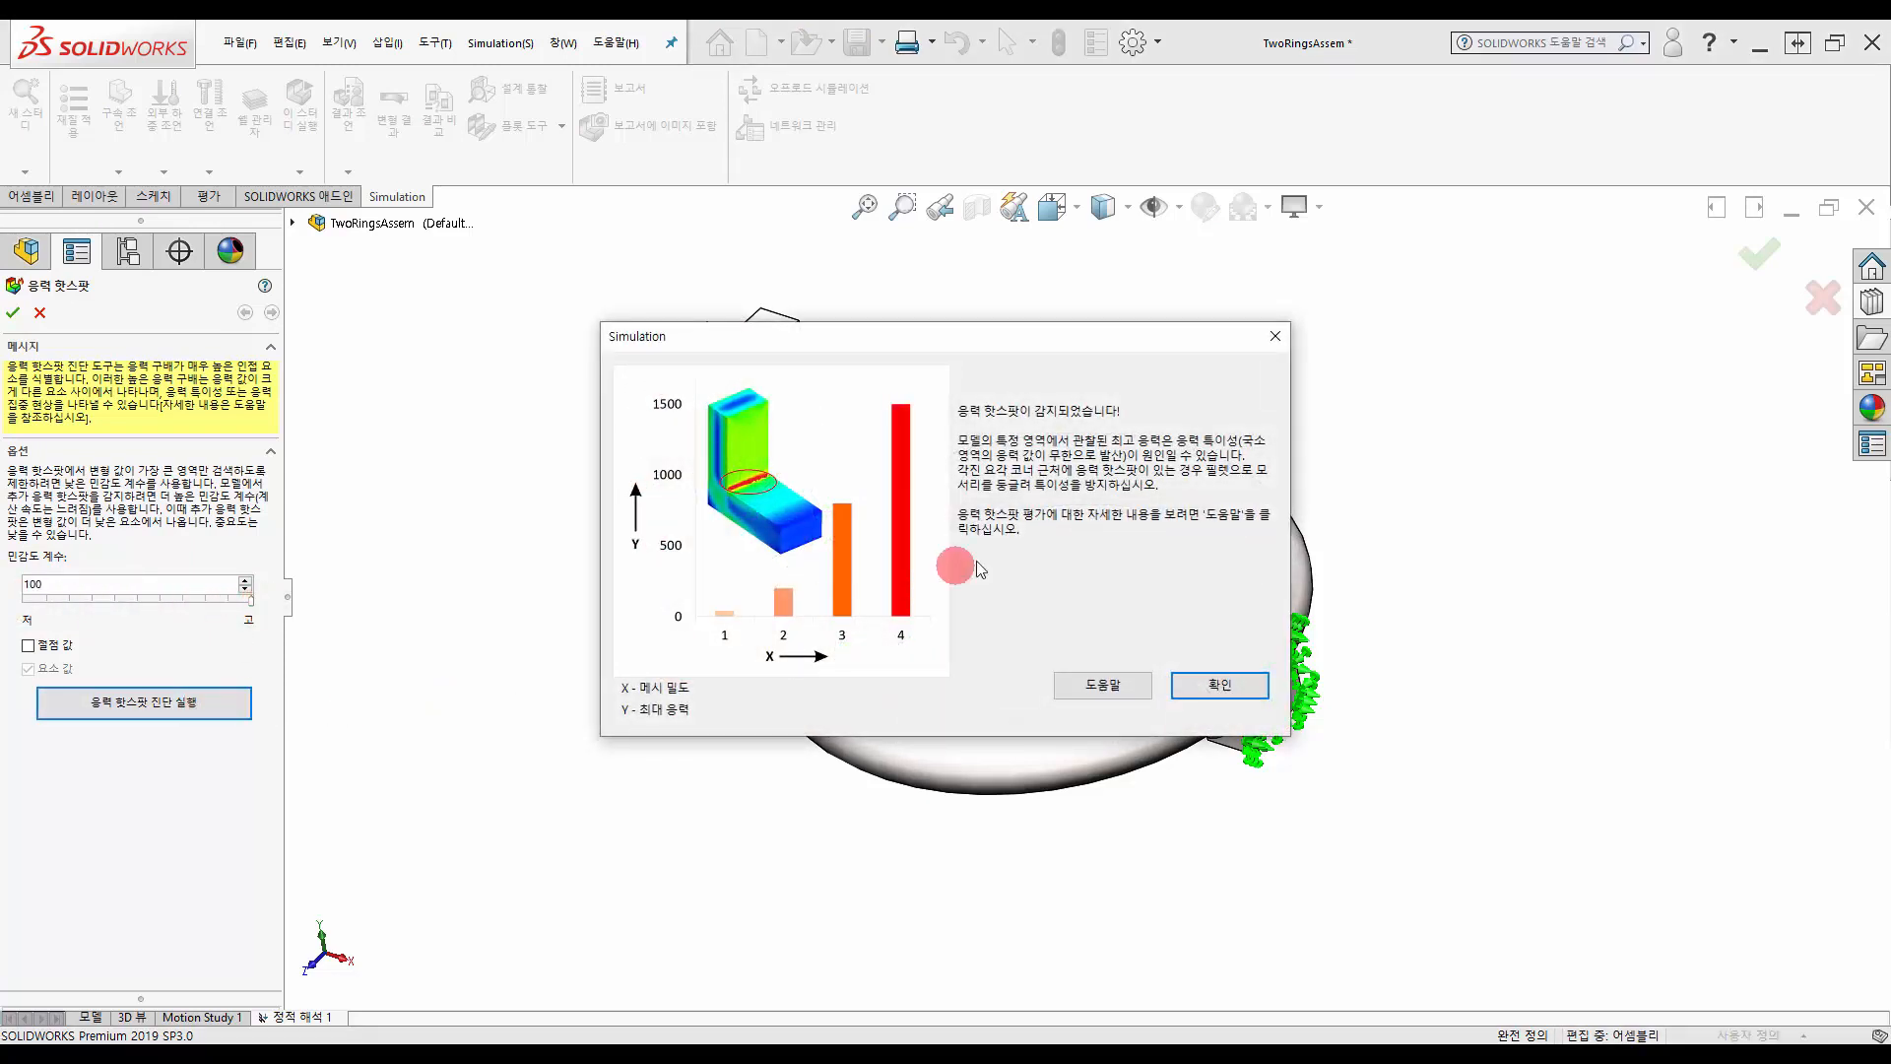
pyautogui.click(1216, 682)
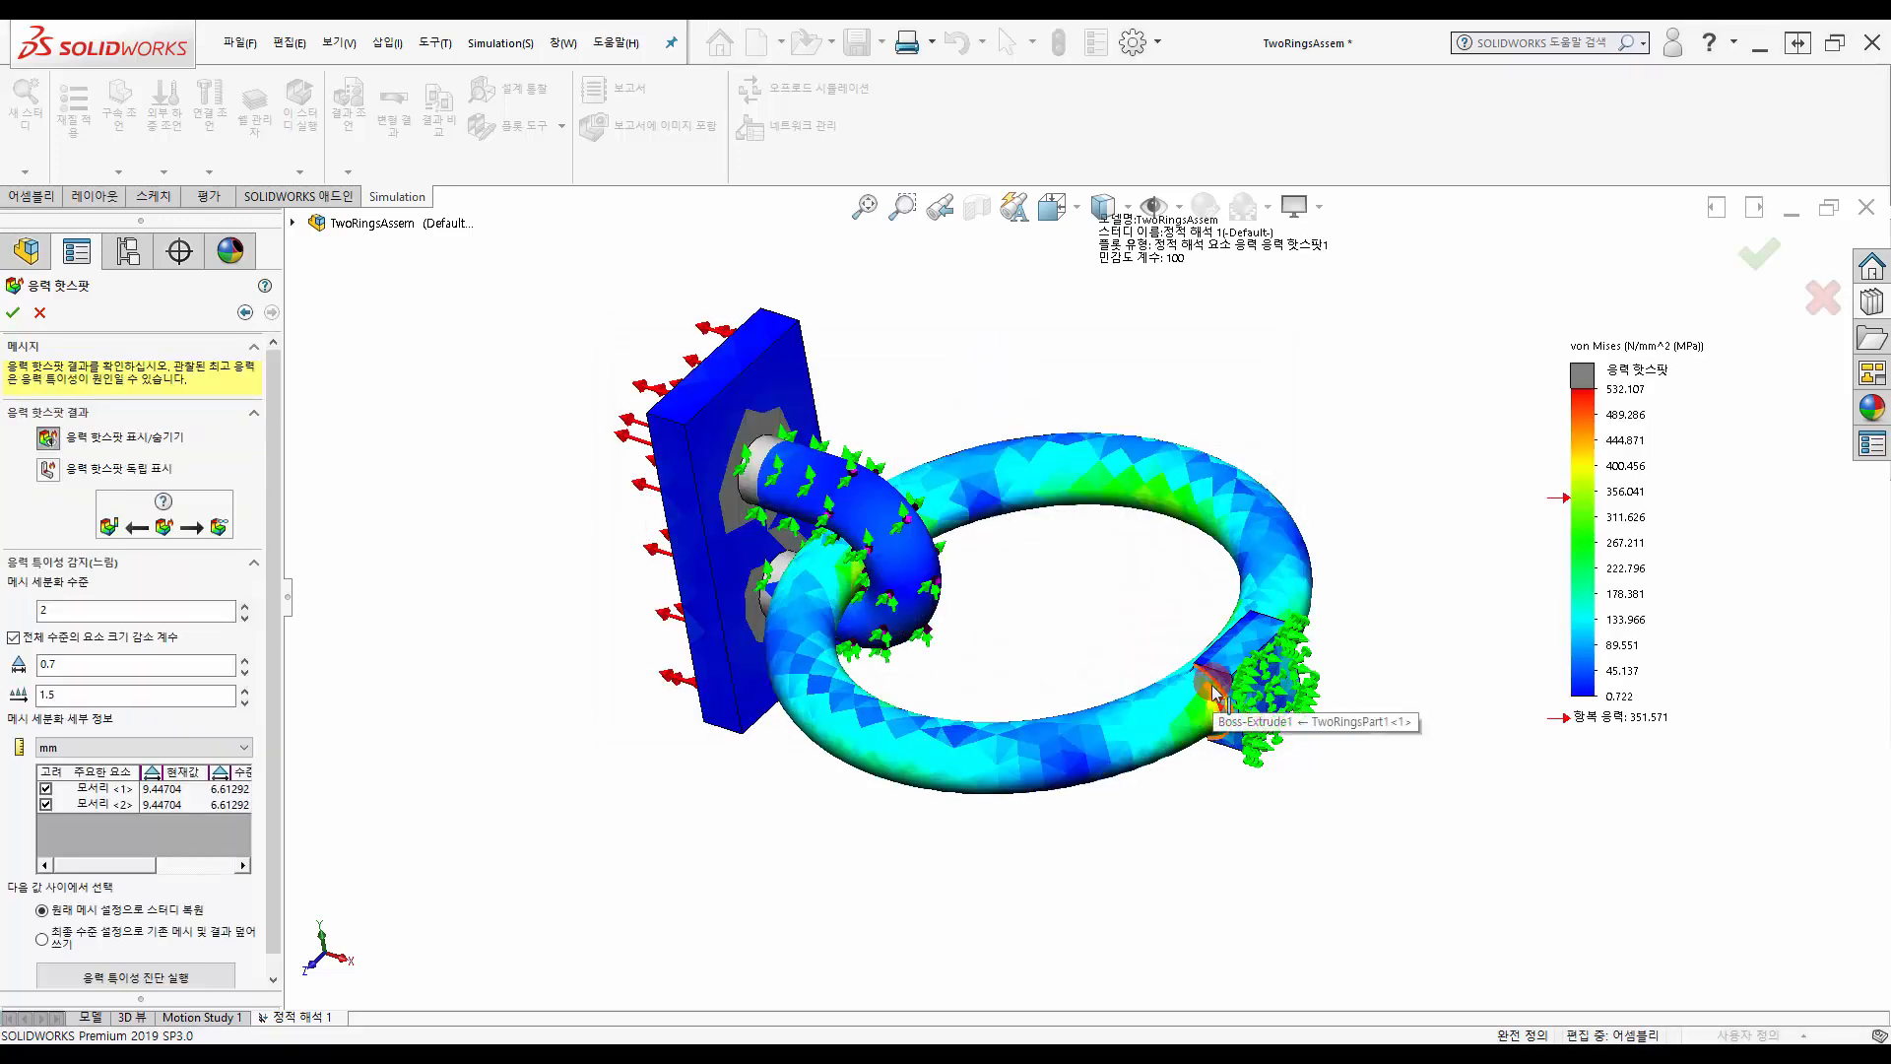
# - Isolate the stress hot spots and examine where they lie on the plate, the link and the ring's end block
pyautogui.moveTo(1214, 694); pyautogui.dragTo(1001, 633, button='middle')
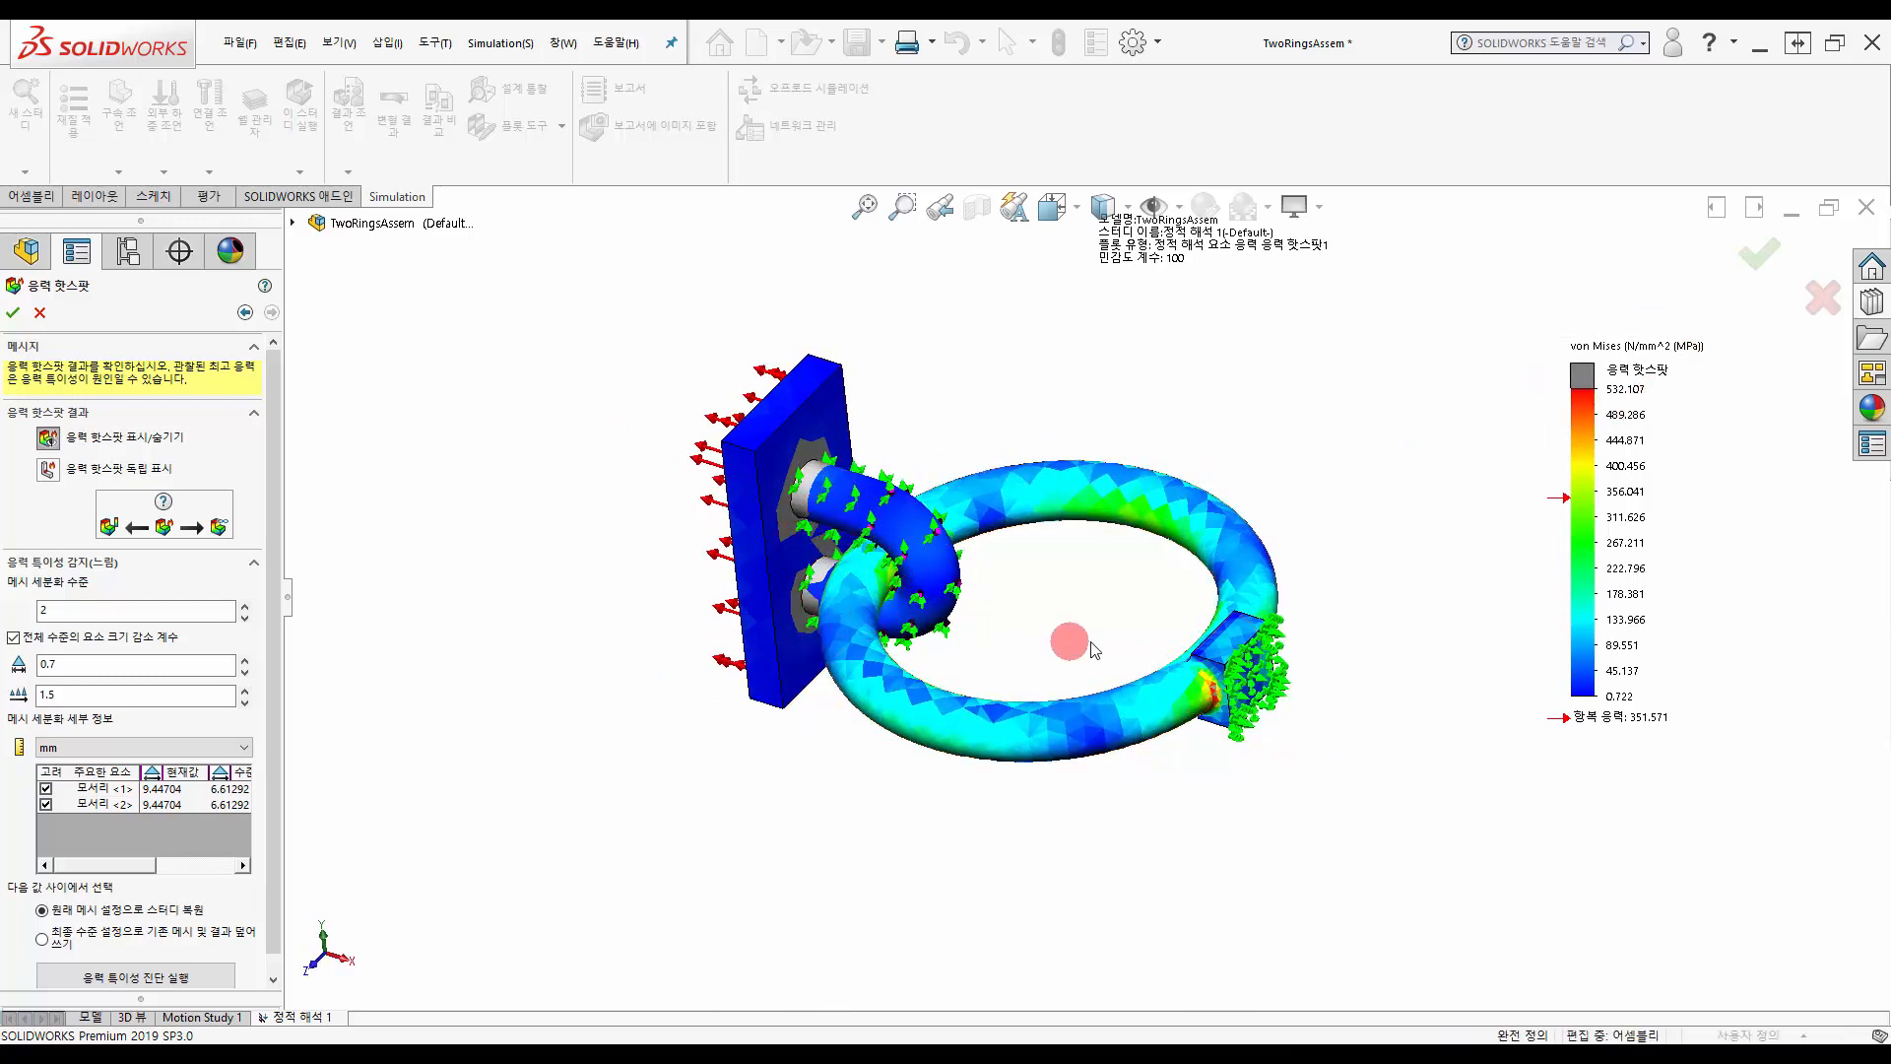
pyautogui.click(49, 469)
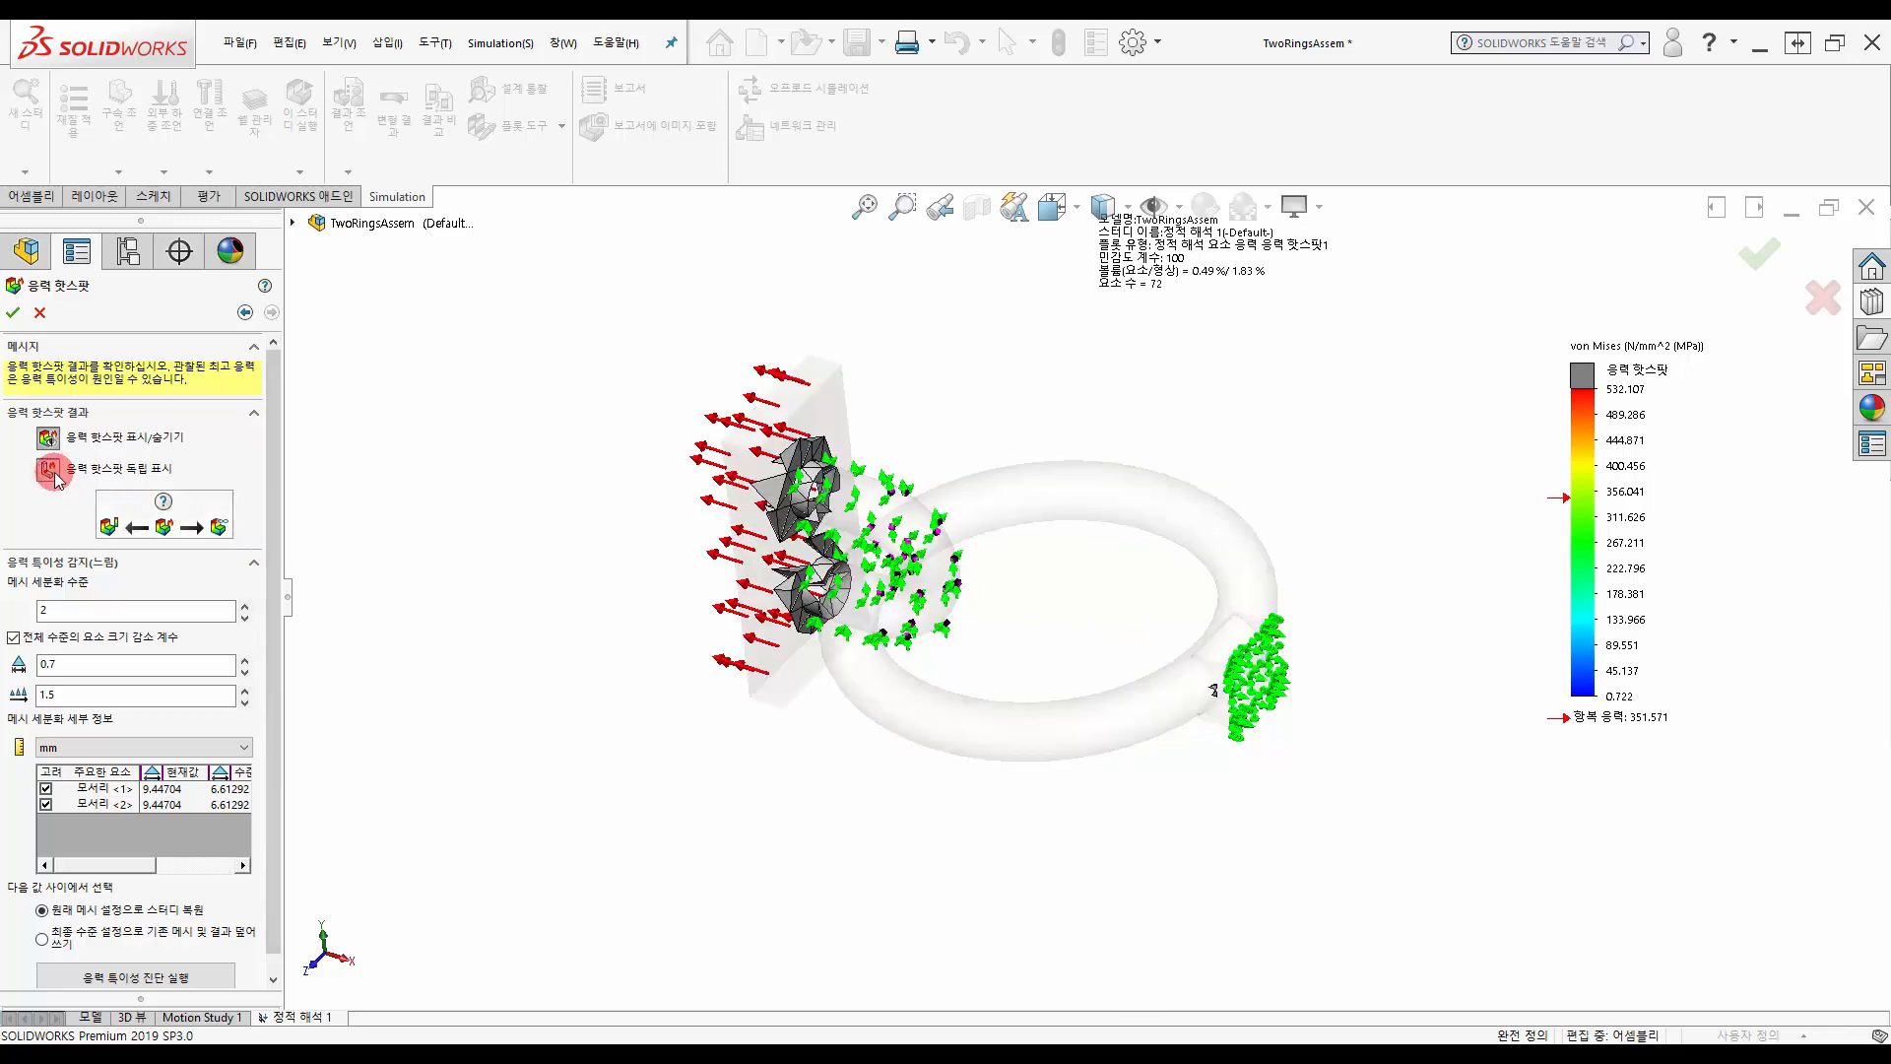
pyautogui.scroll(-4, 844, 435)
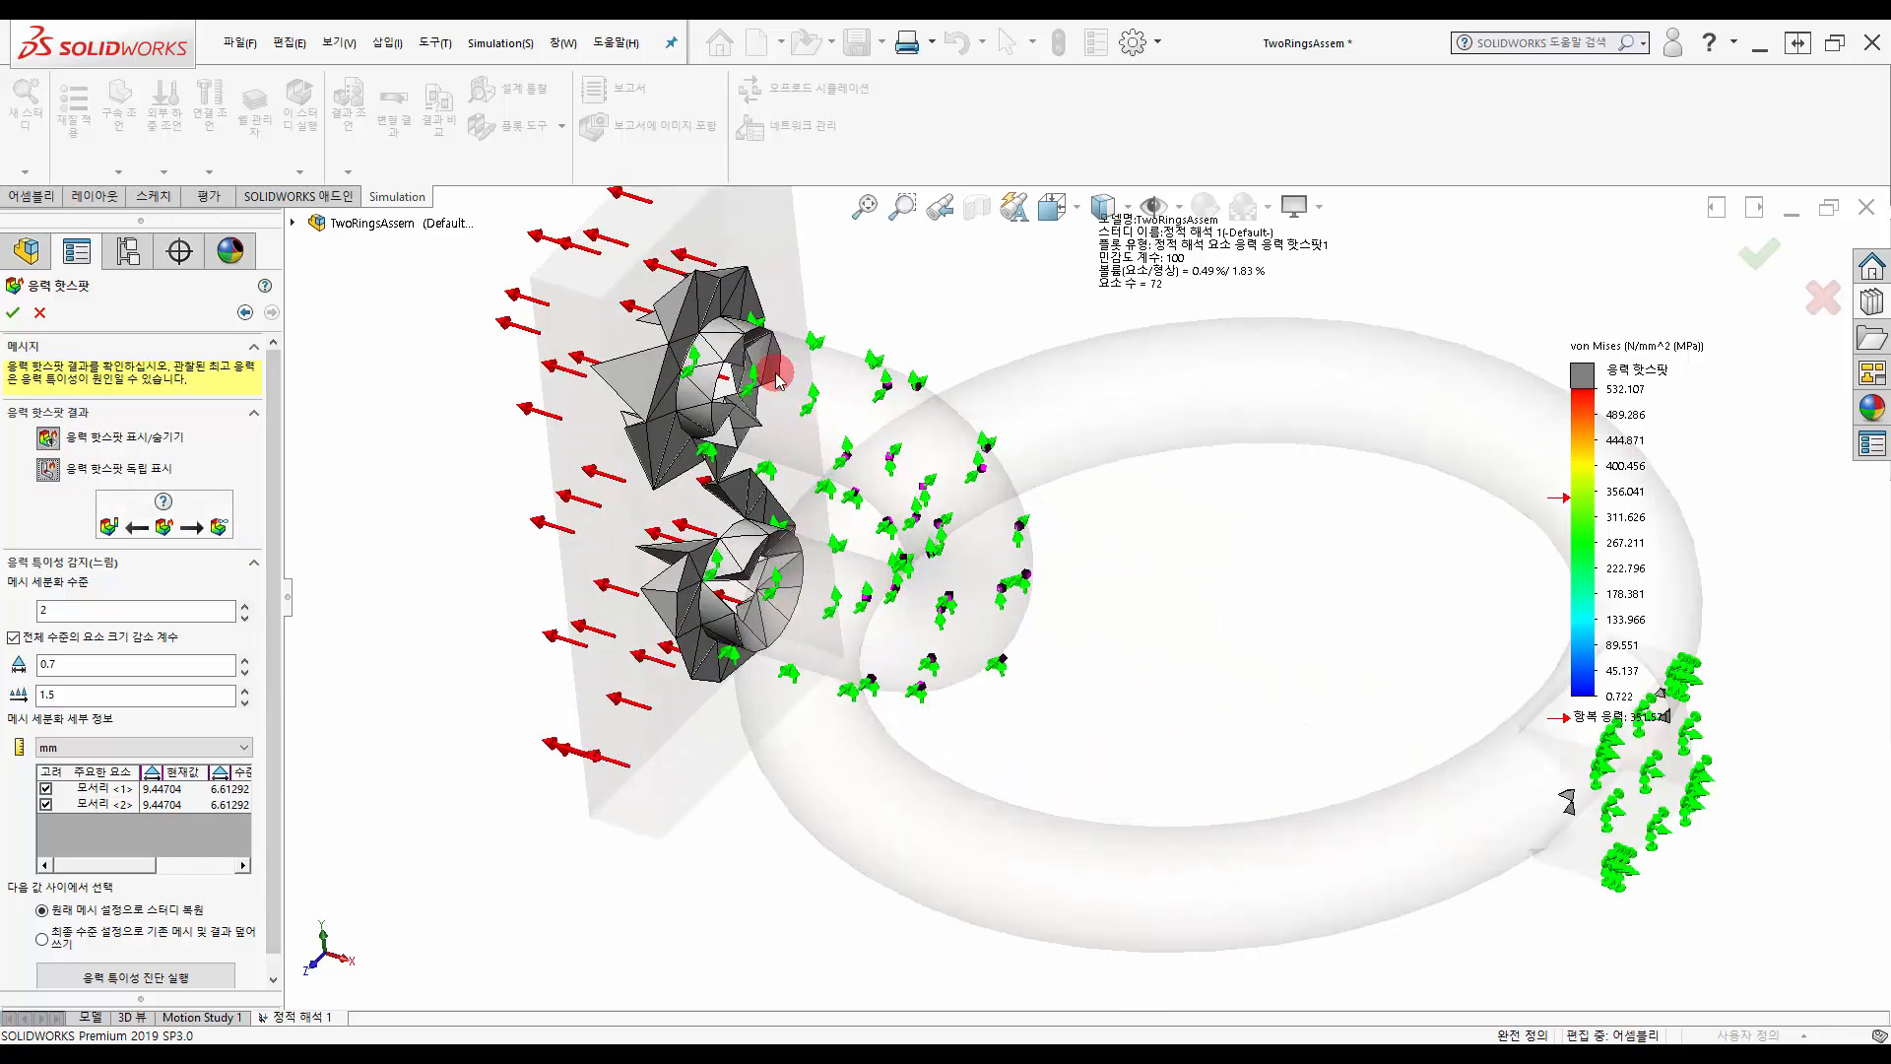
pyautogui.moveTo(778, 380)
pyautogui.mouseDown(button='middle')
pyautogui.moveTo(829, 423)
pyautogui.moveTo(769, 396)
pyautogui.mouseUp(button='middle')
pyautogui.scroll(1, 1330, 630)
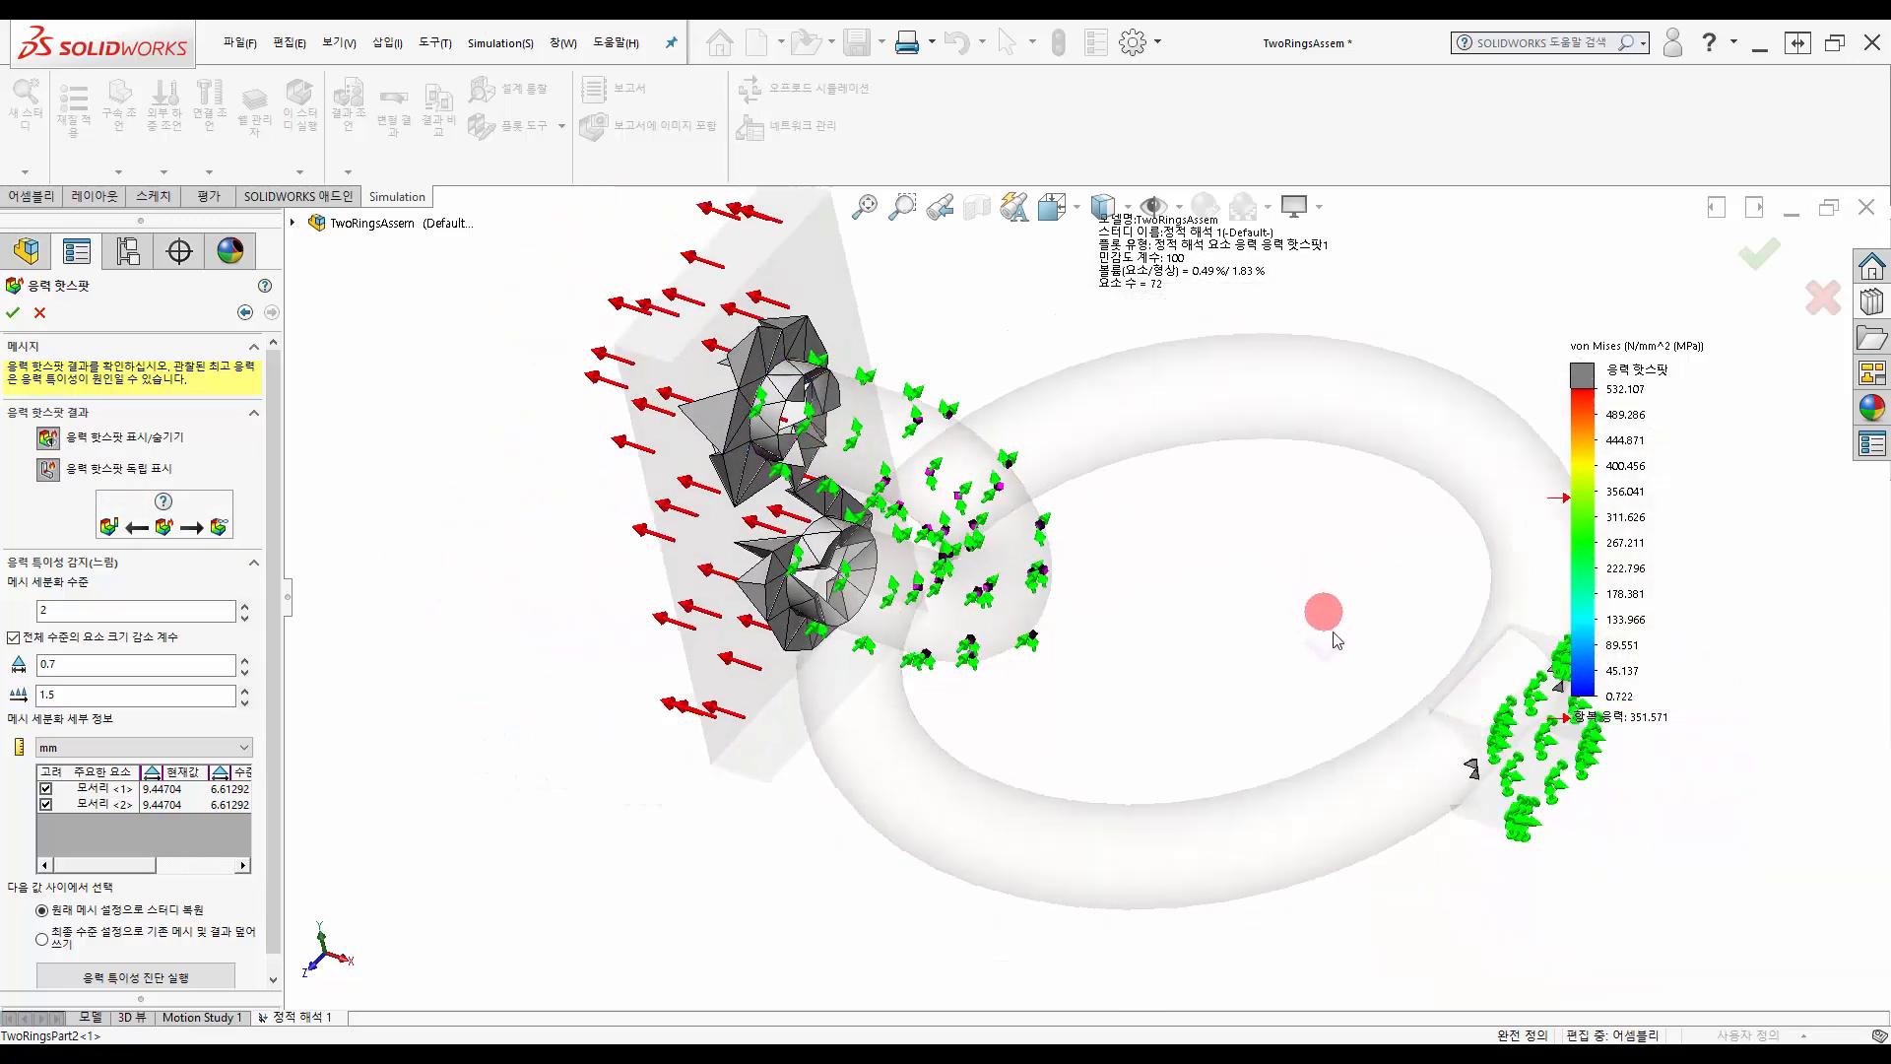
pyautogui.moveTo(1335, 638); pyautogui.dragTo(690, 423, button='middle')
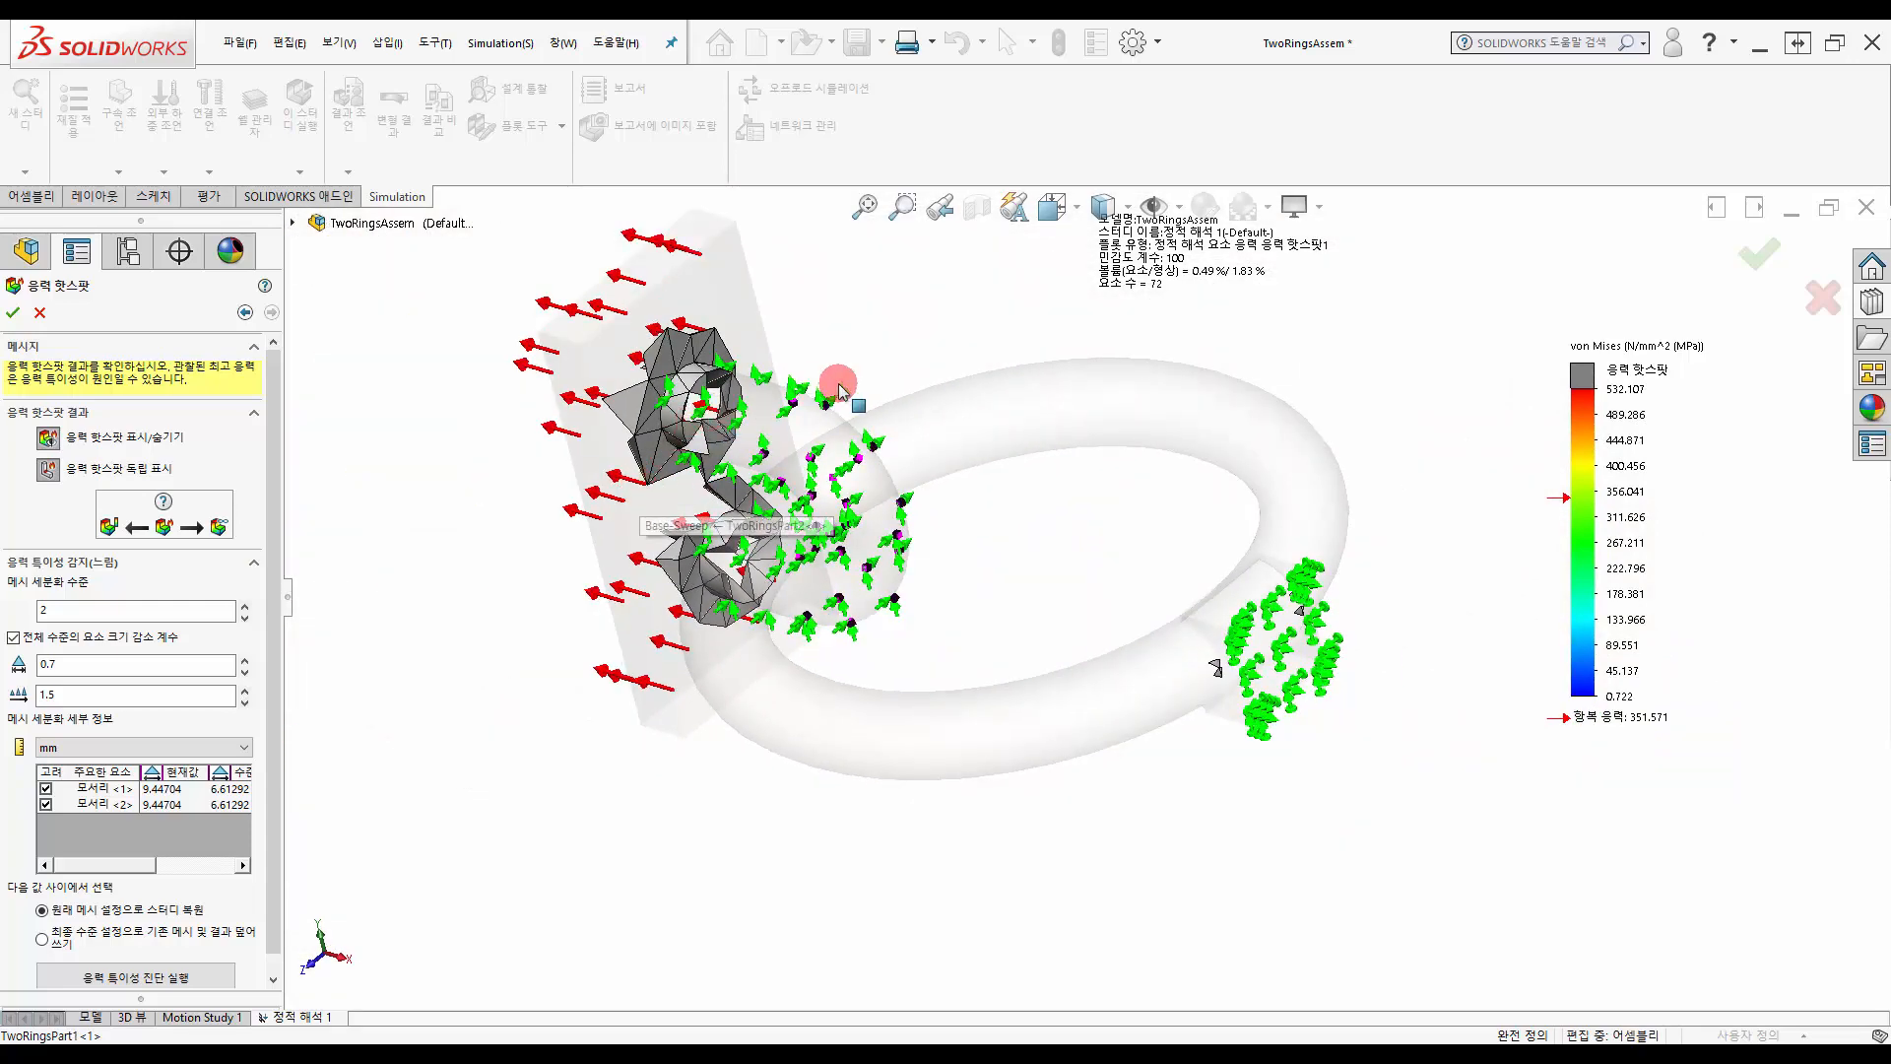
pyautogui.keyDown('ctrl'); pyautogui.moveTo(870, 338); pyautogui.dragTo(870, 405, button='middle'); pyautogui.keyUp('ctrl')
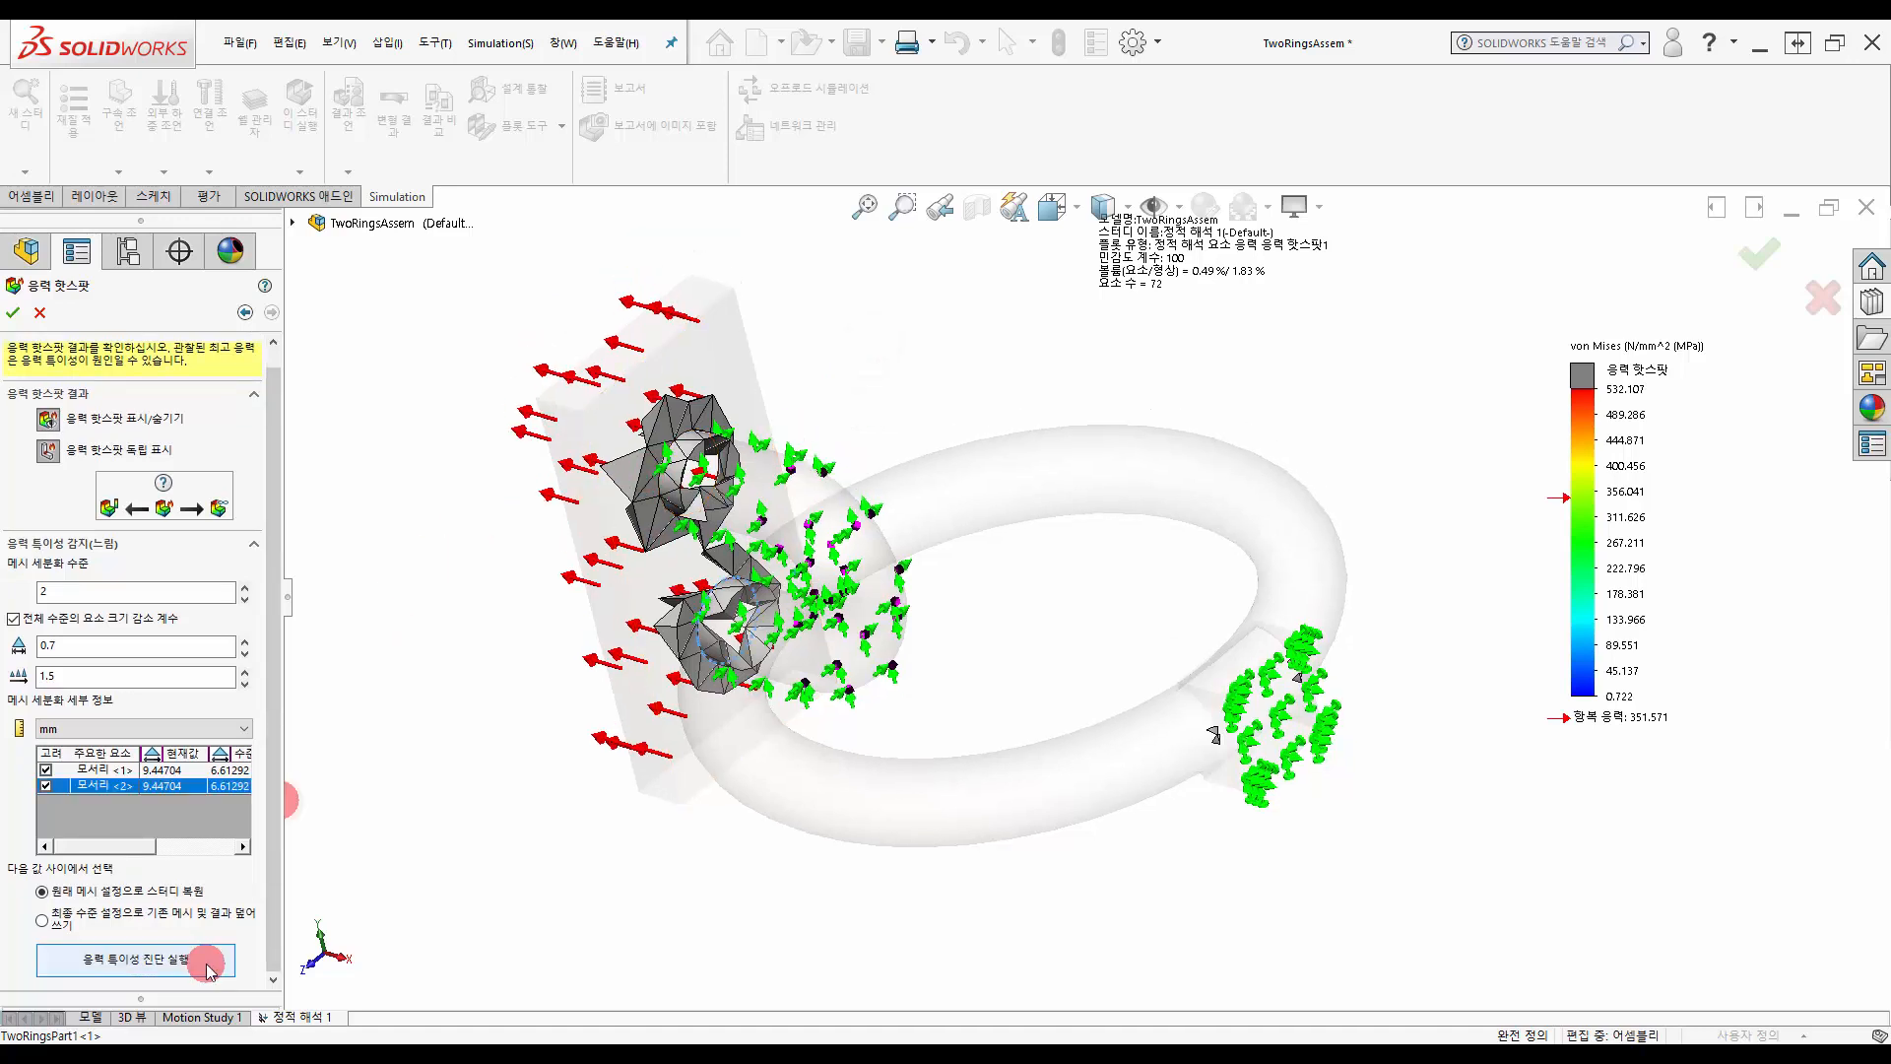
# - Run the stress singularity diagnostics (응력 특이성 진단) for both listed edges and highlight each edge on the model
pyautogui.click(206, 963)
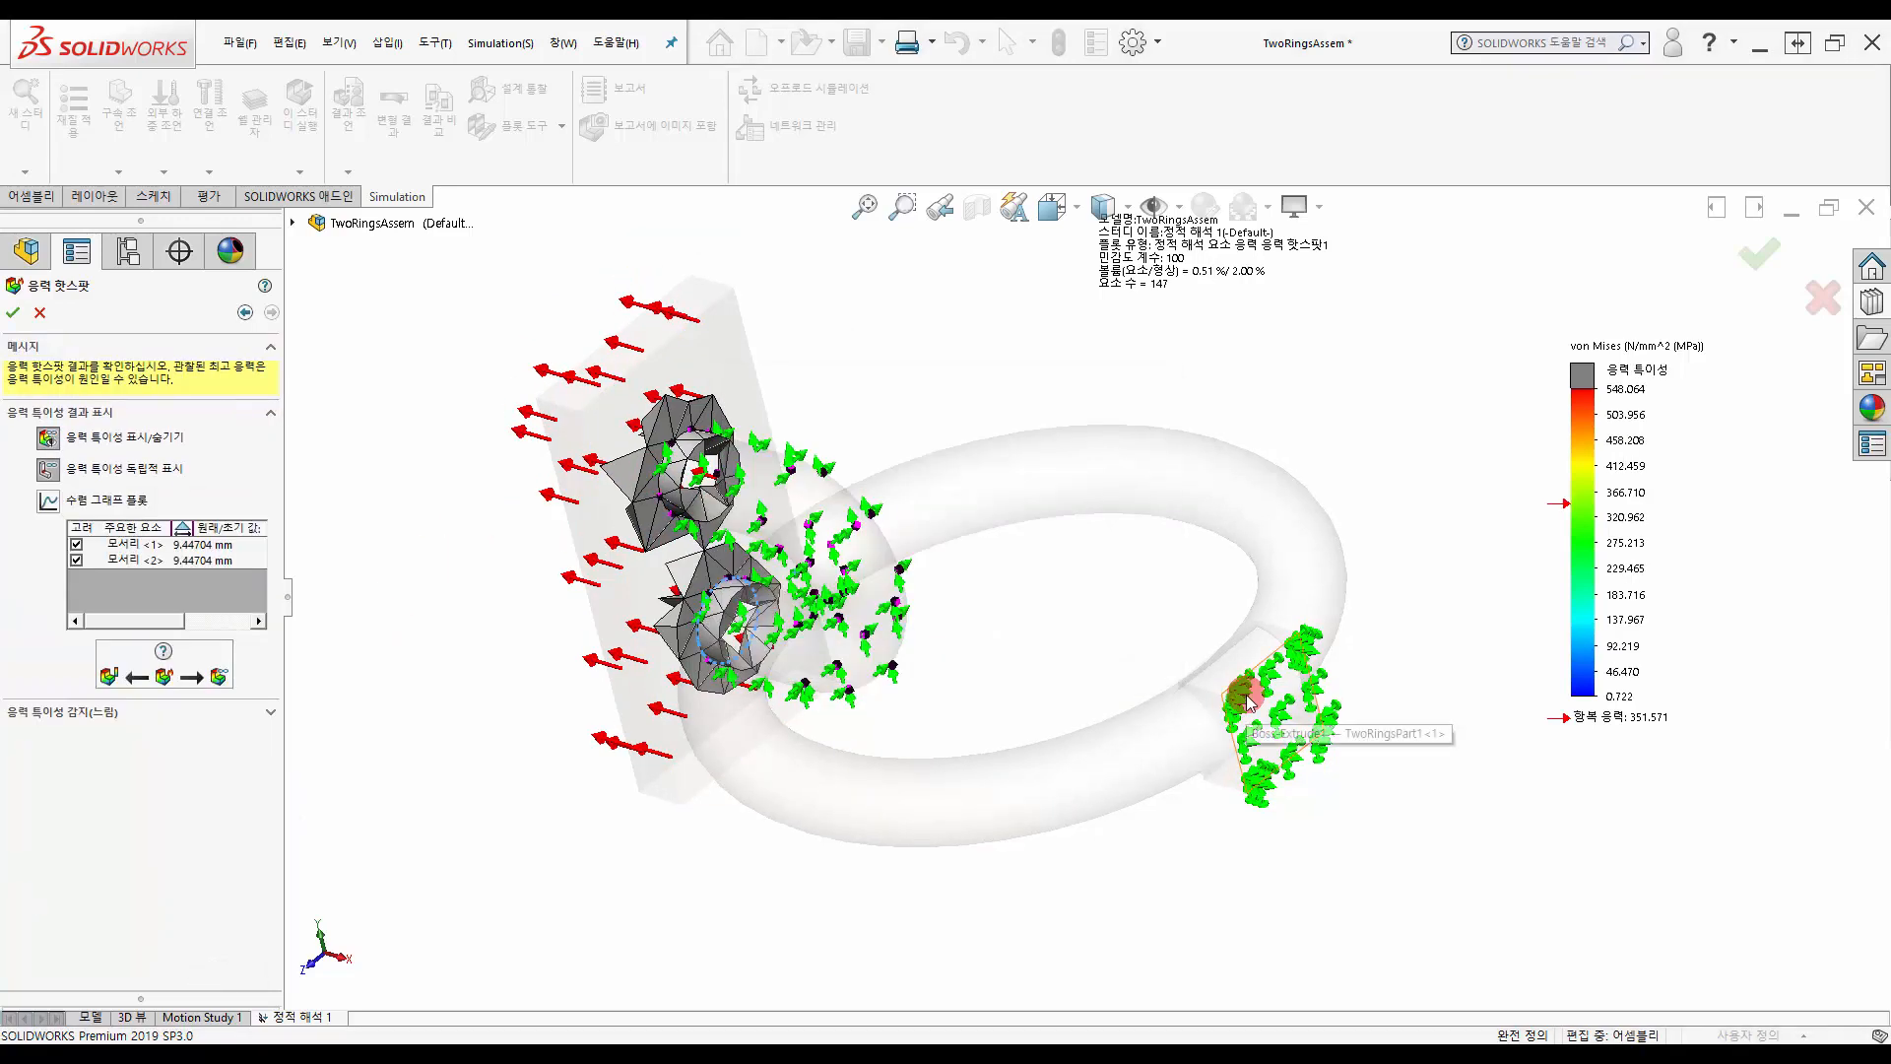
pyautogui.click(138, 552)
pyautogui.moveTo(467, 641); pyautogui.dragTo(476, 591, button='middle')
pyautogui.click(135, 559)
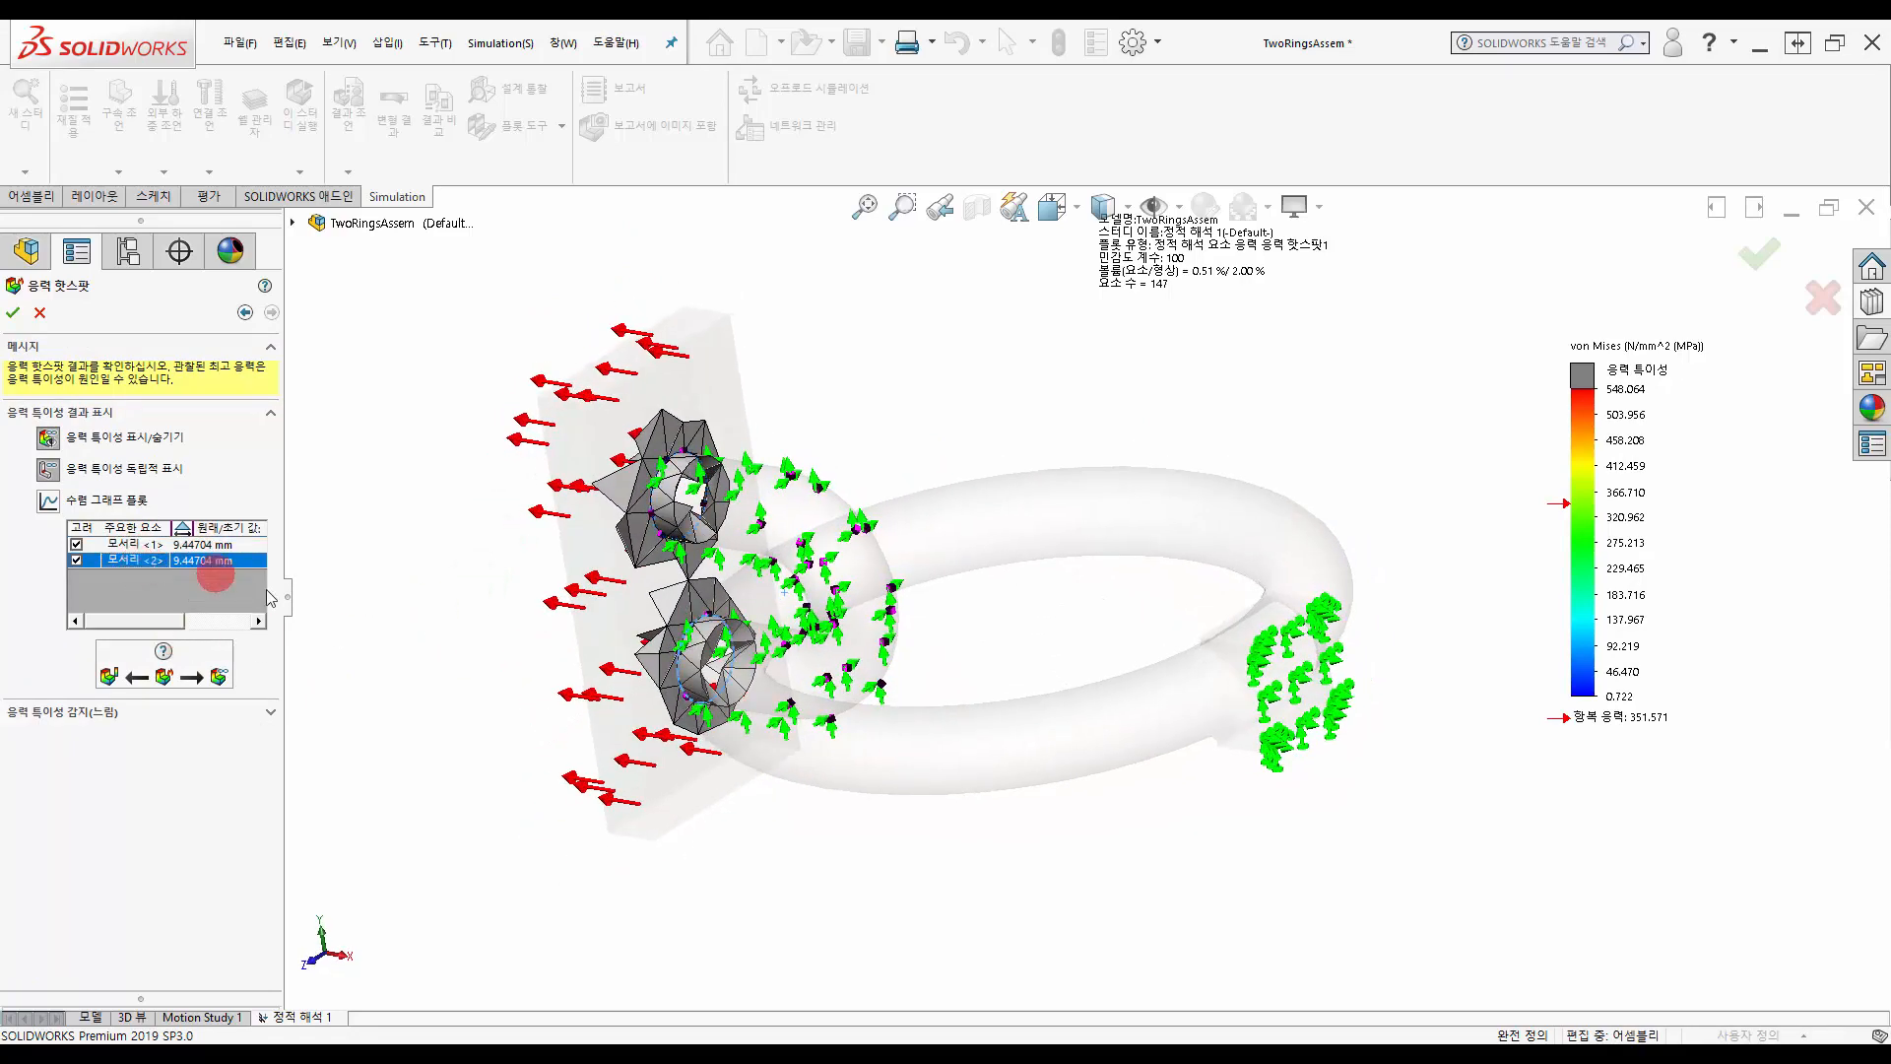
pyautogui.moveTo(443, 663); pyautogui.dragTo(452, 739, button='middle')
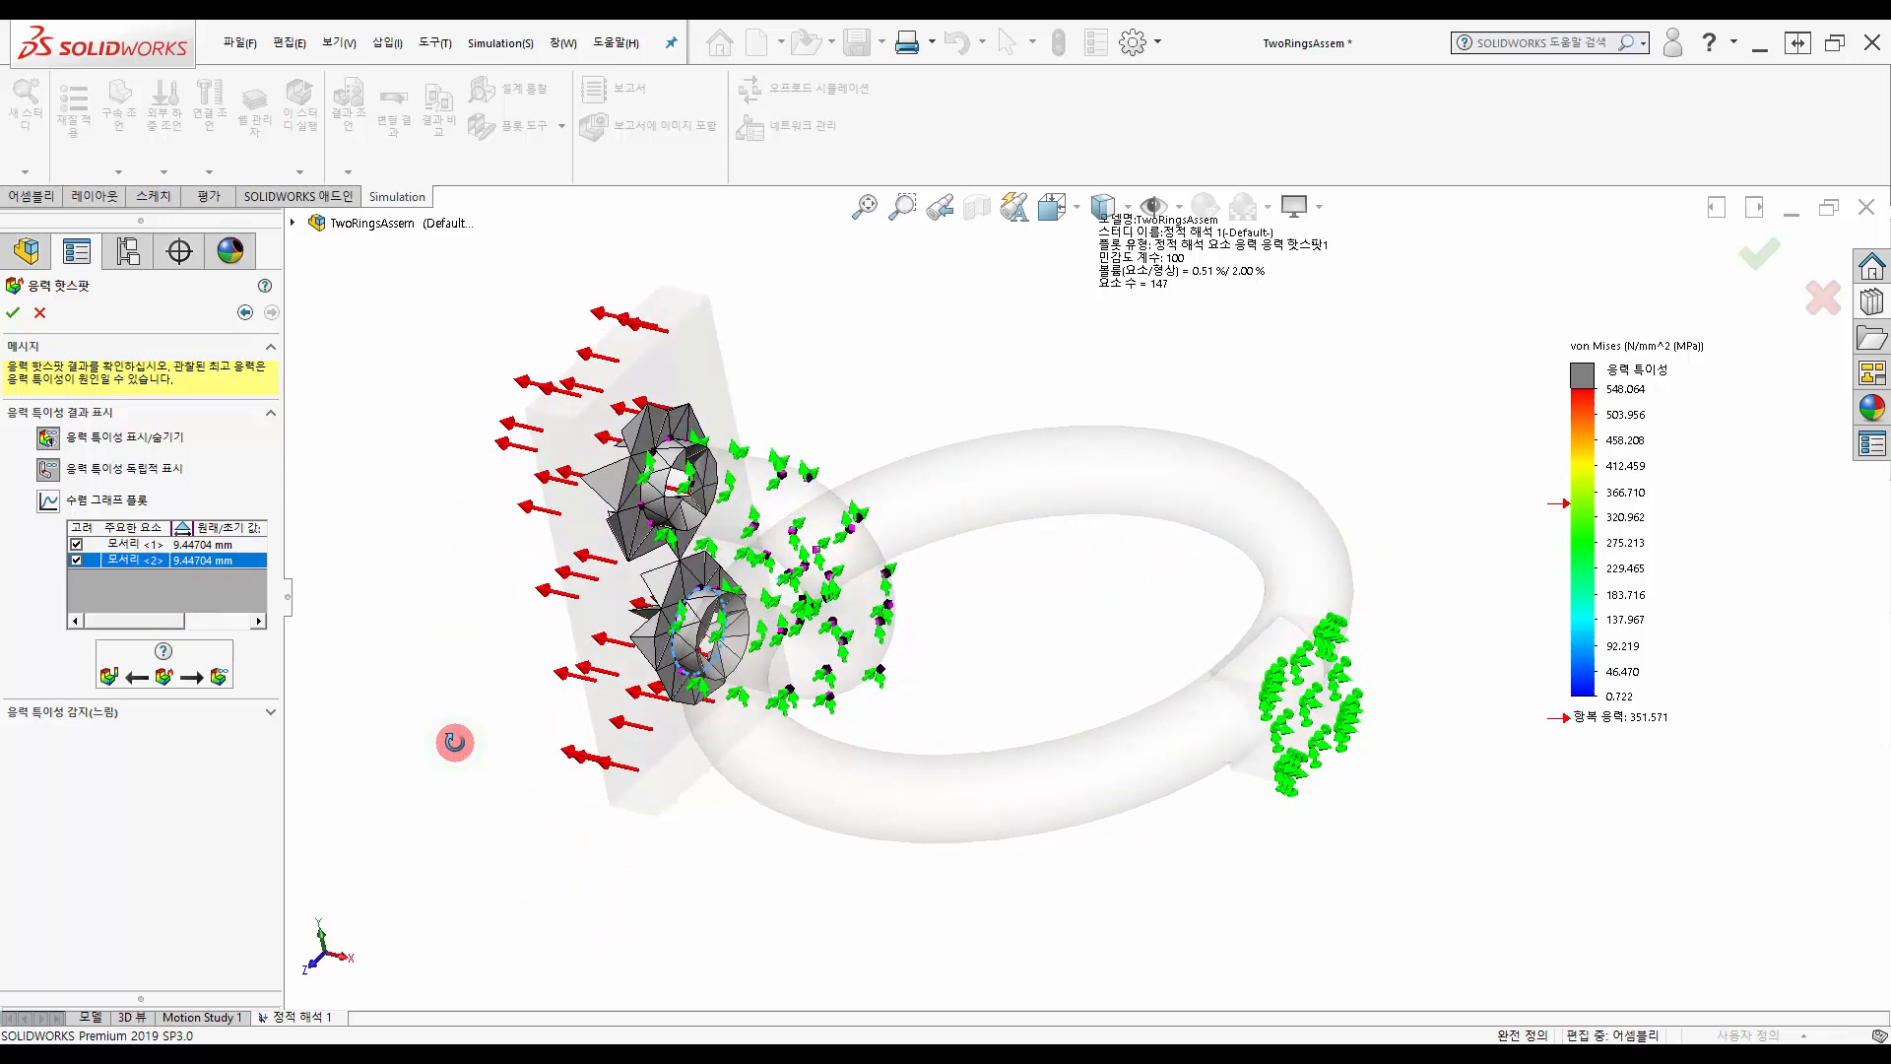
# - Accept the stress hot spot diagnostics and display the resultant displacement plot (변위1) of the static study
pyautogui.click(13, 313)
pyautogui.click(470, 704)
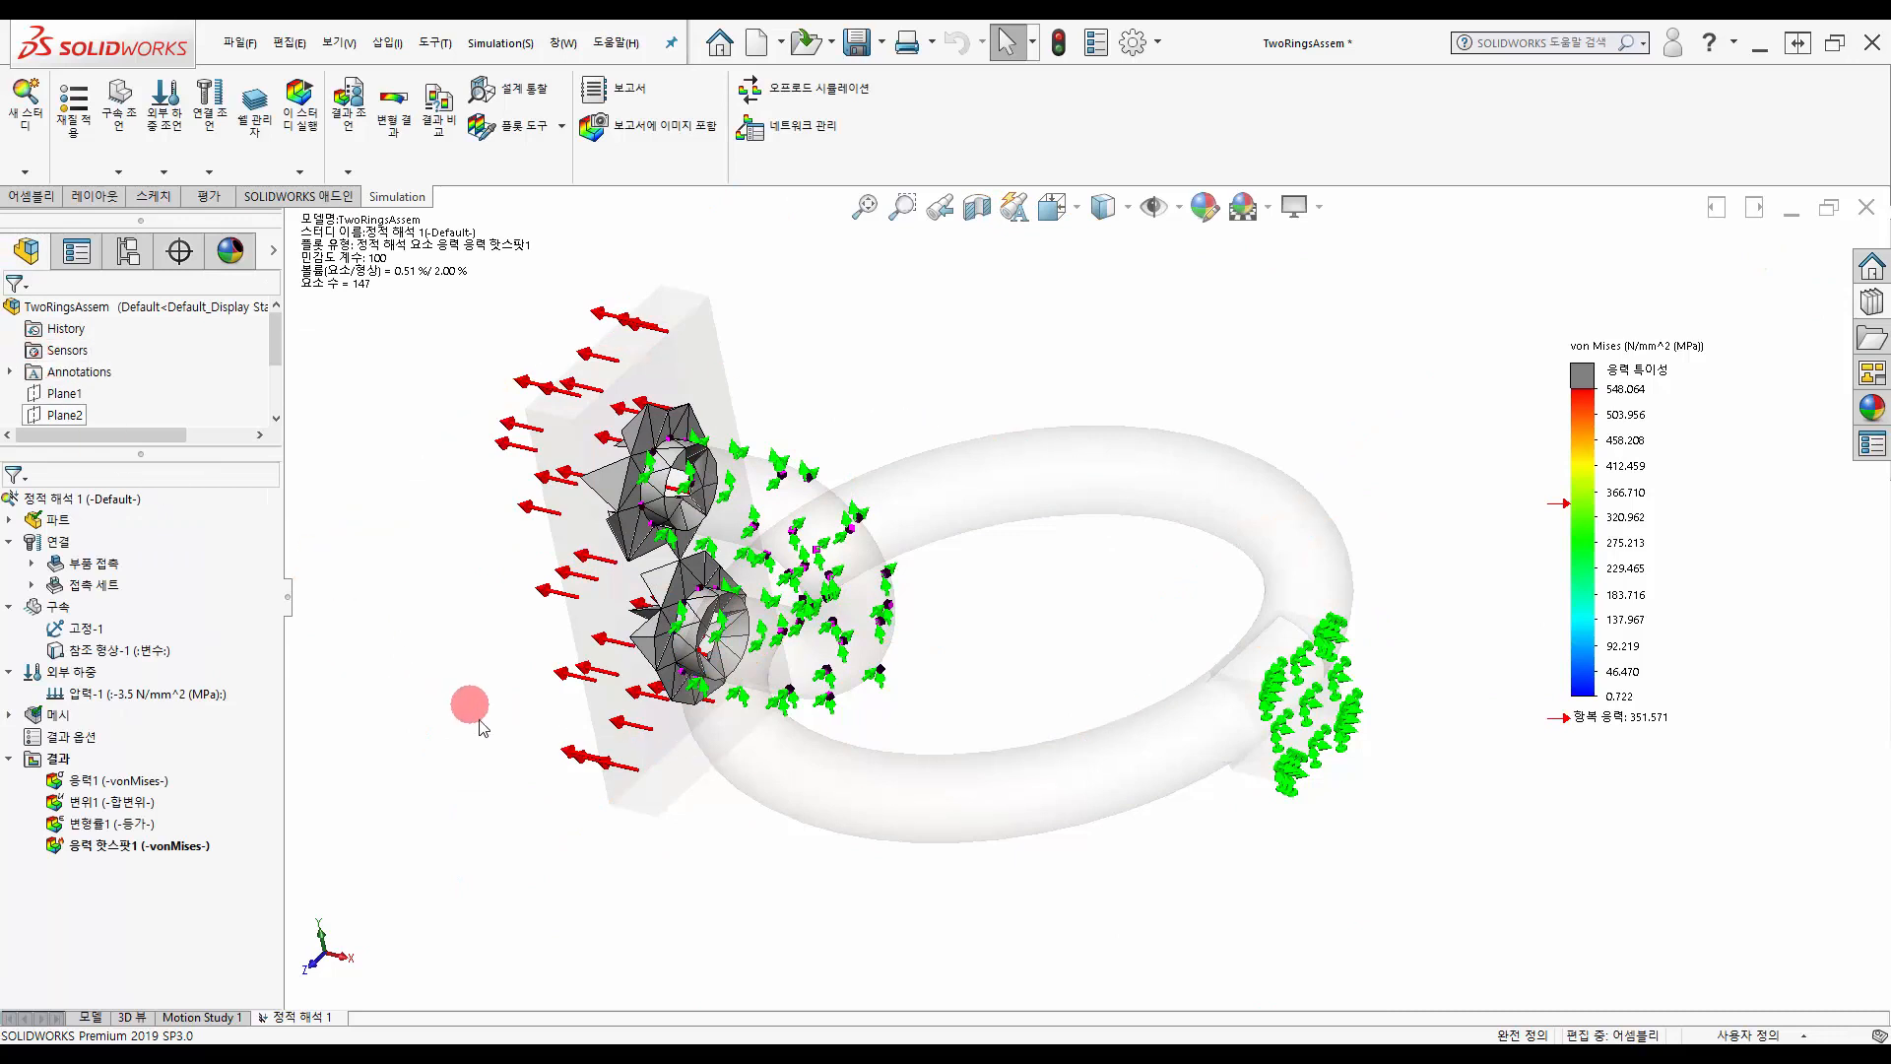
pyautogui.click(1739, 919)
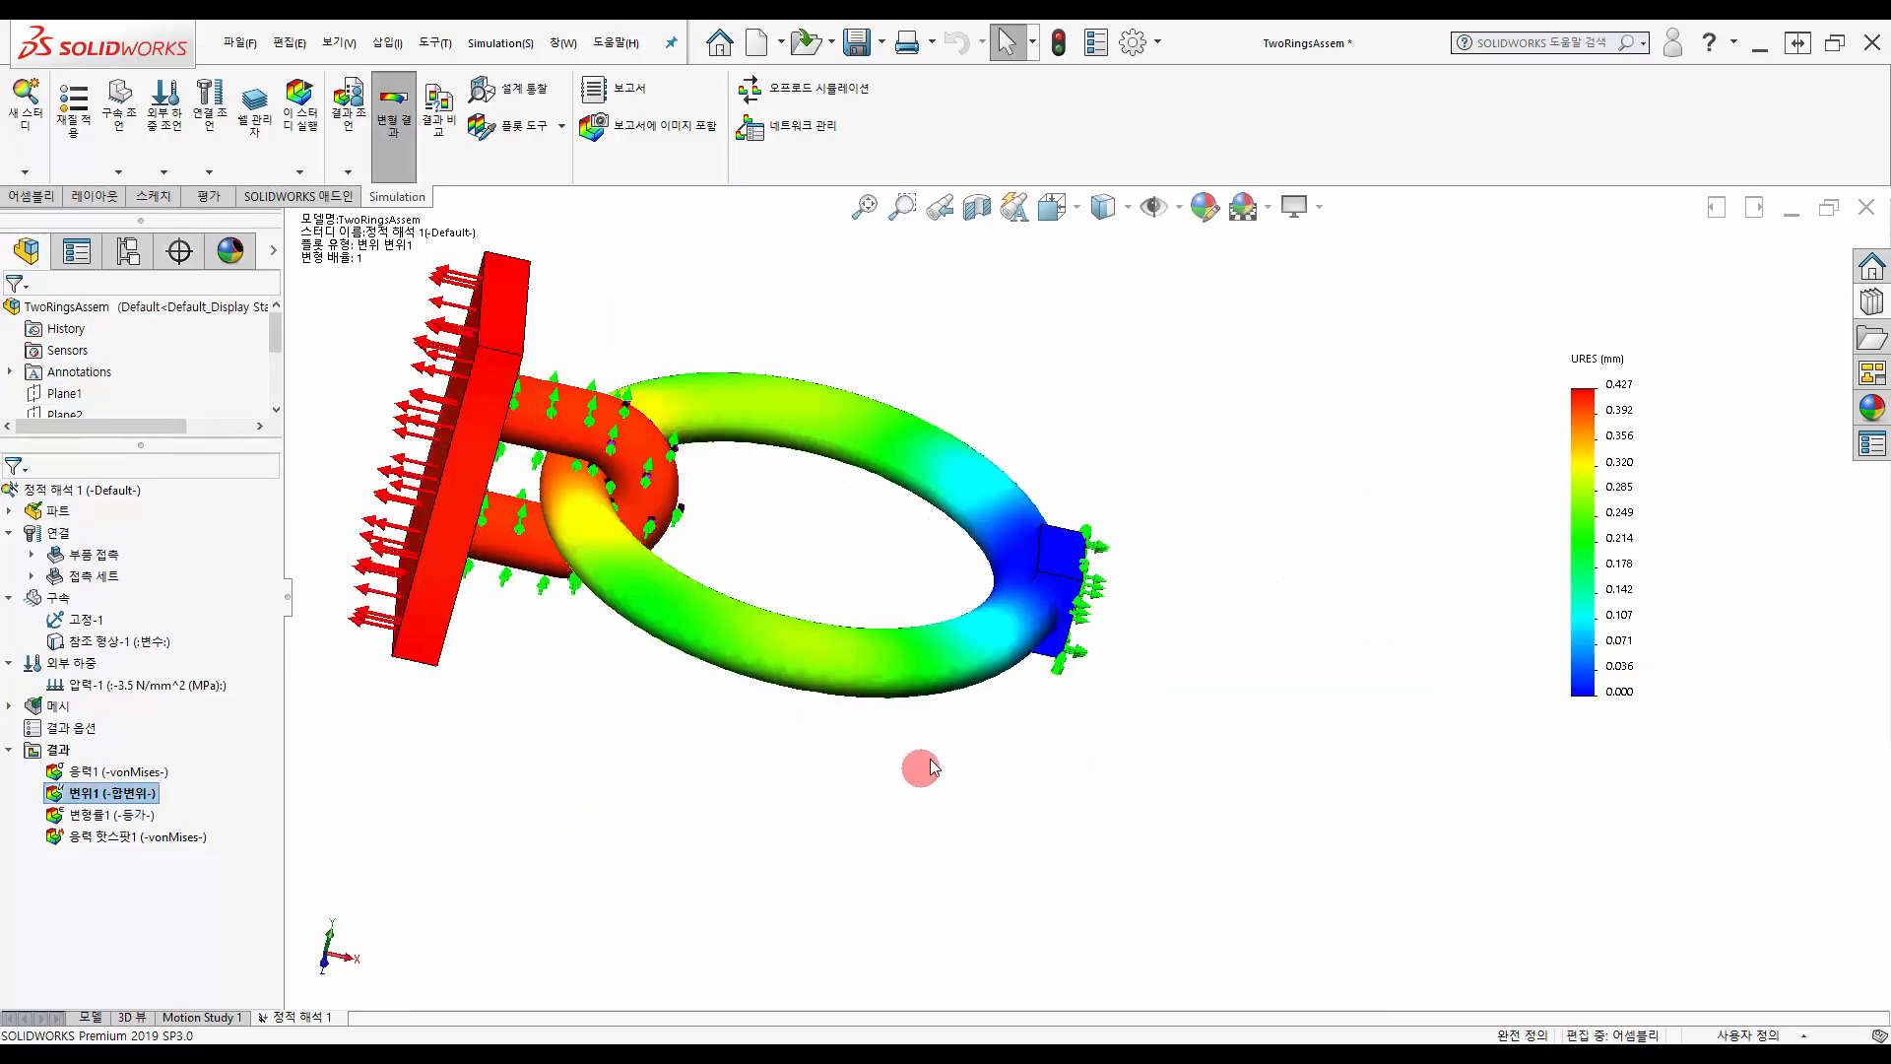
pyautogui.scroll(1, 963, 734)
pyautogui.moveTo(962, 733); pyautogui.dragTo(890, 741, button='middle')
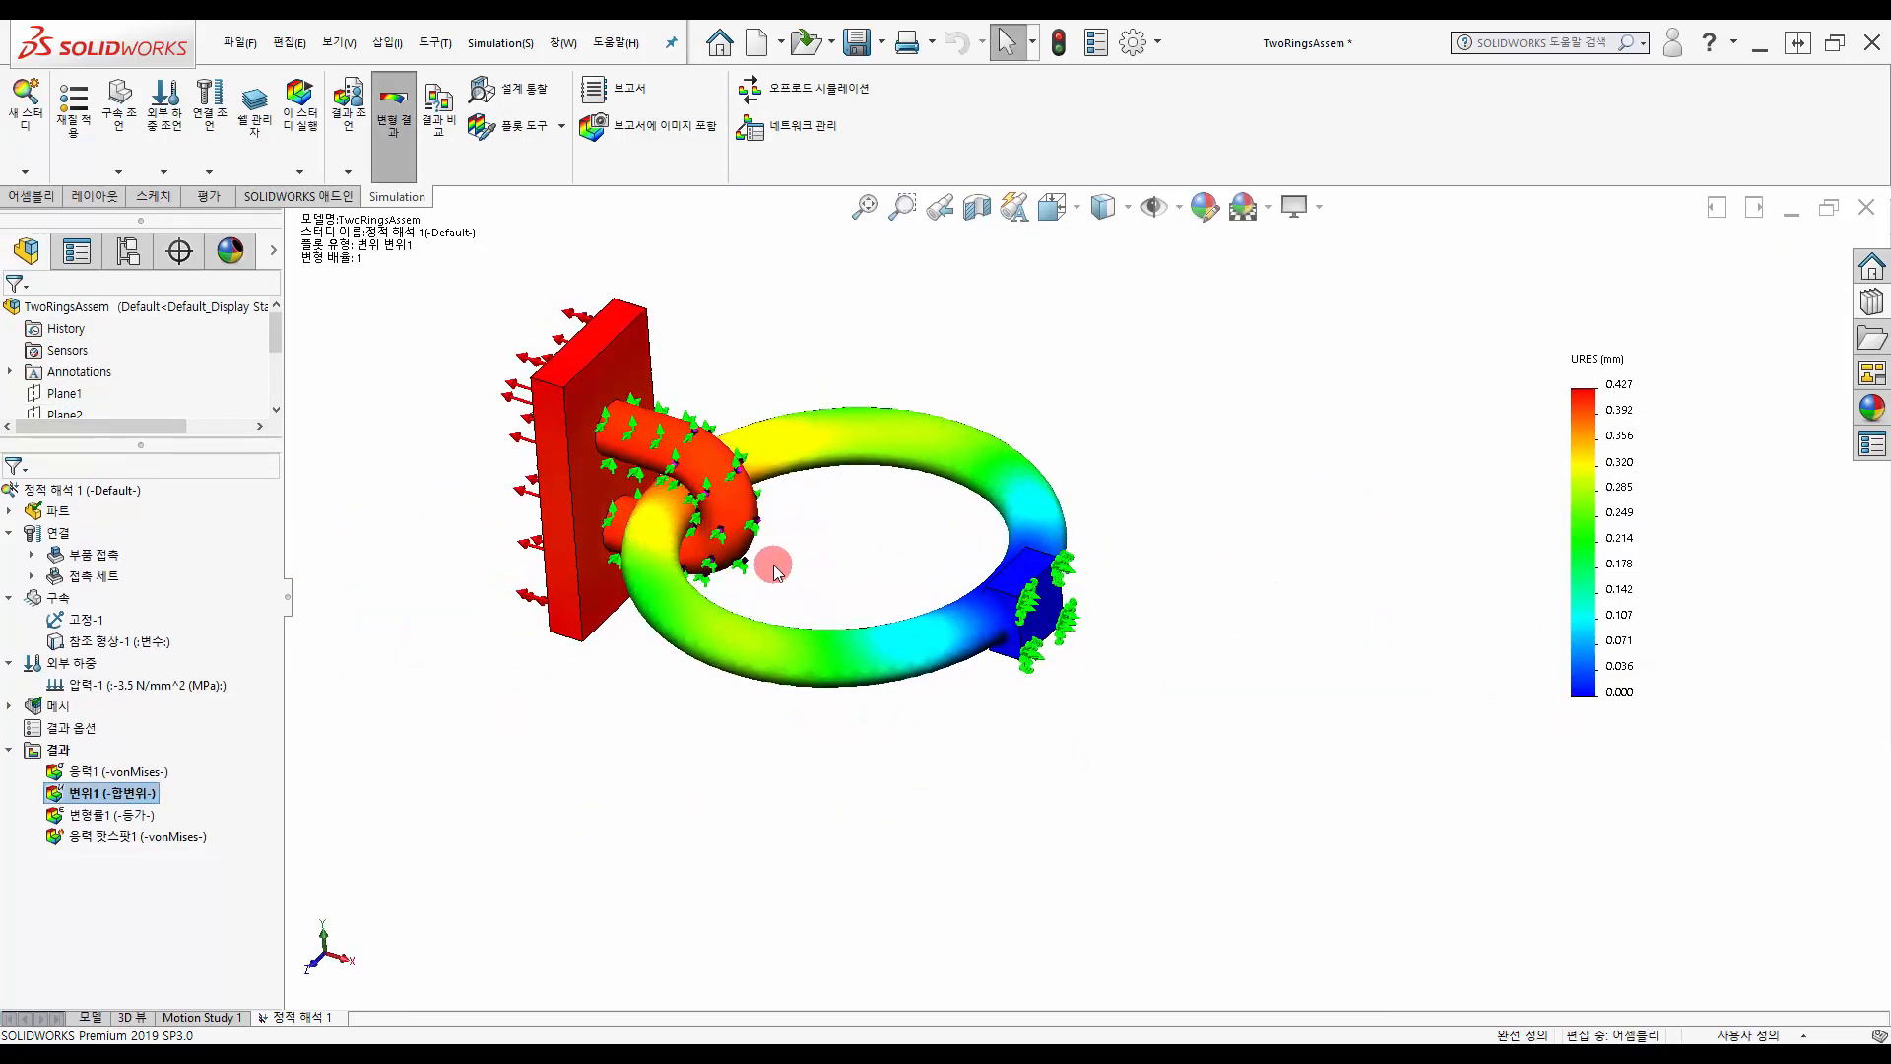
pyautogui.keyDown('ctrl'); pyautogui.moveTo(896, 567); pyautogui.dragTo(1132, 656, button='middle'); pyautogui.keyUp('ctrl')
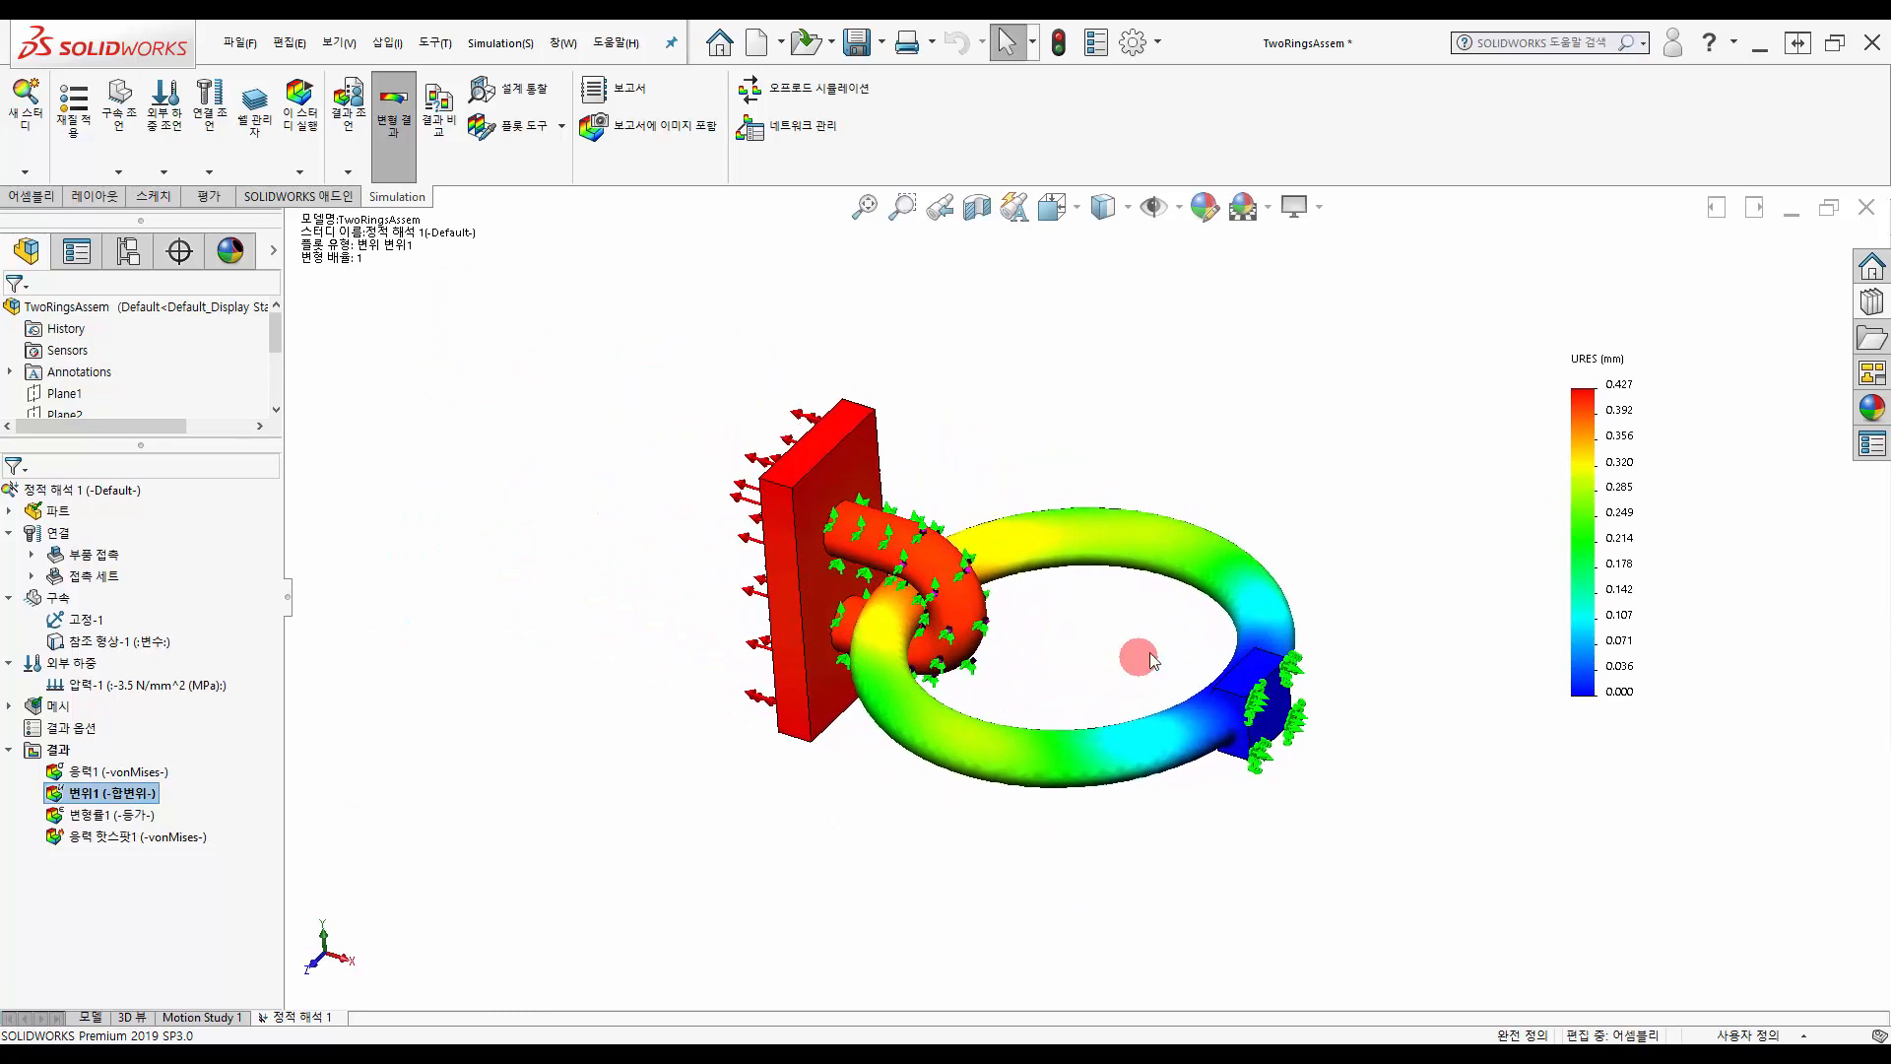
# - Play the animation (애니메이션) of the displacement plot at true deformation scale and close it
pyautogui.click(1655, 391)
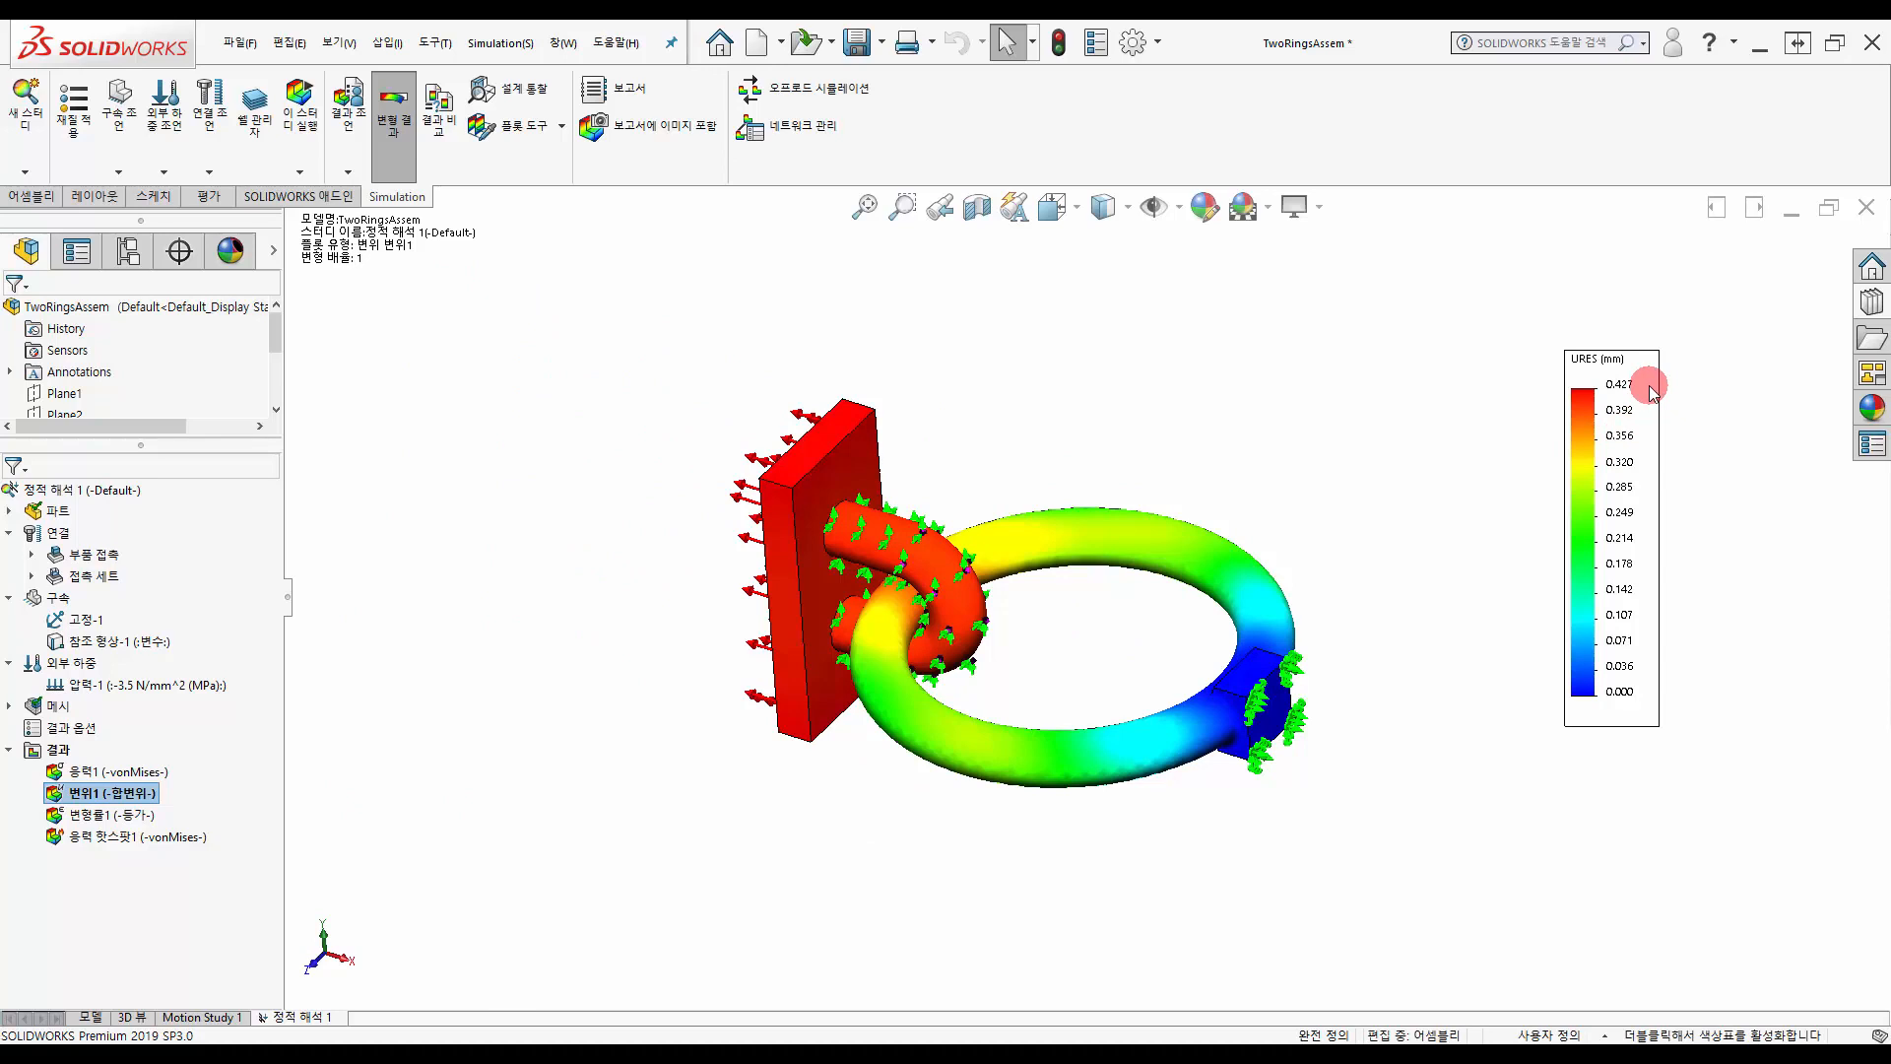
pyautogui.rightClick(1652, 392)
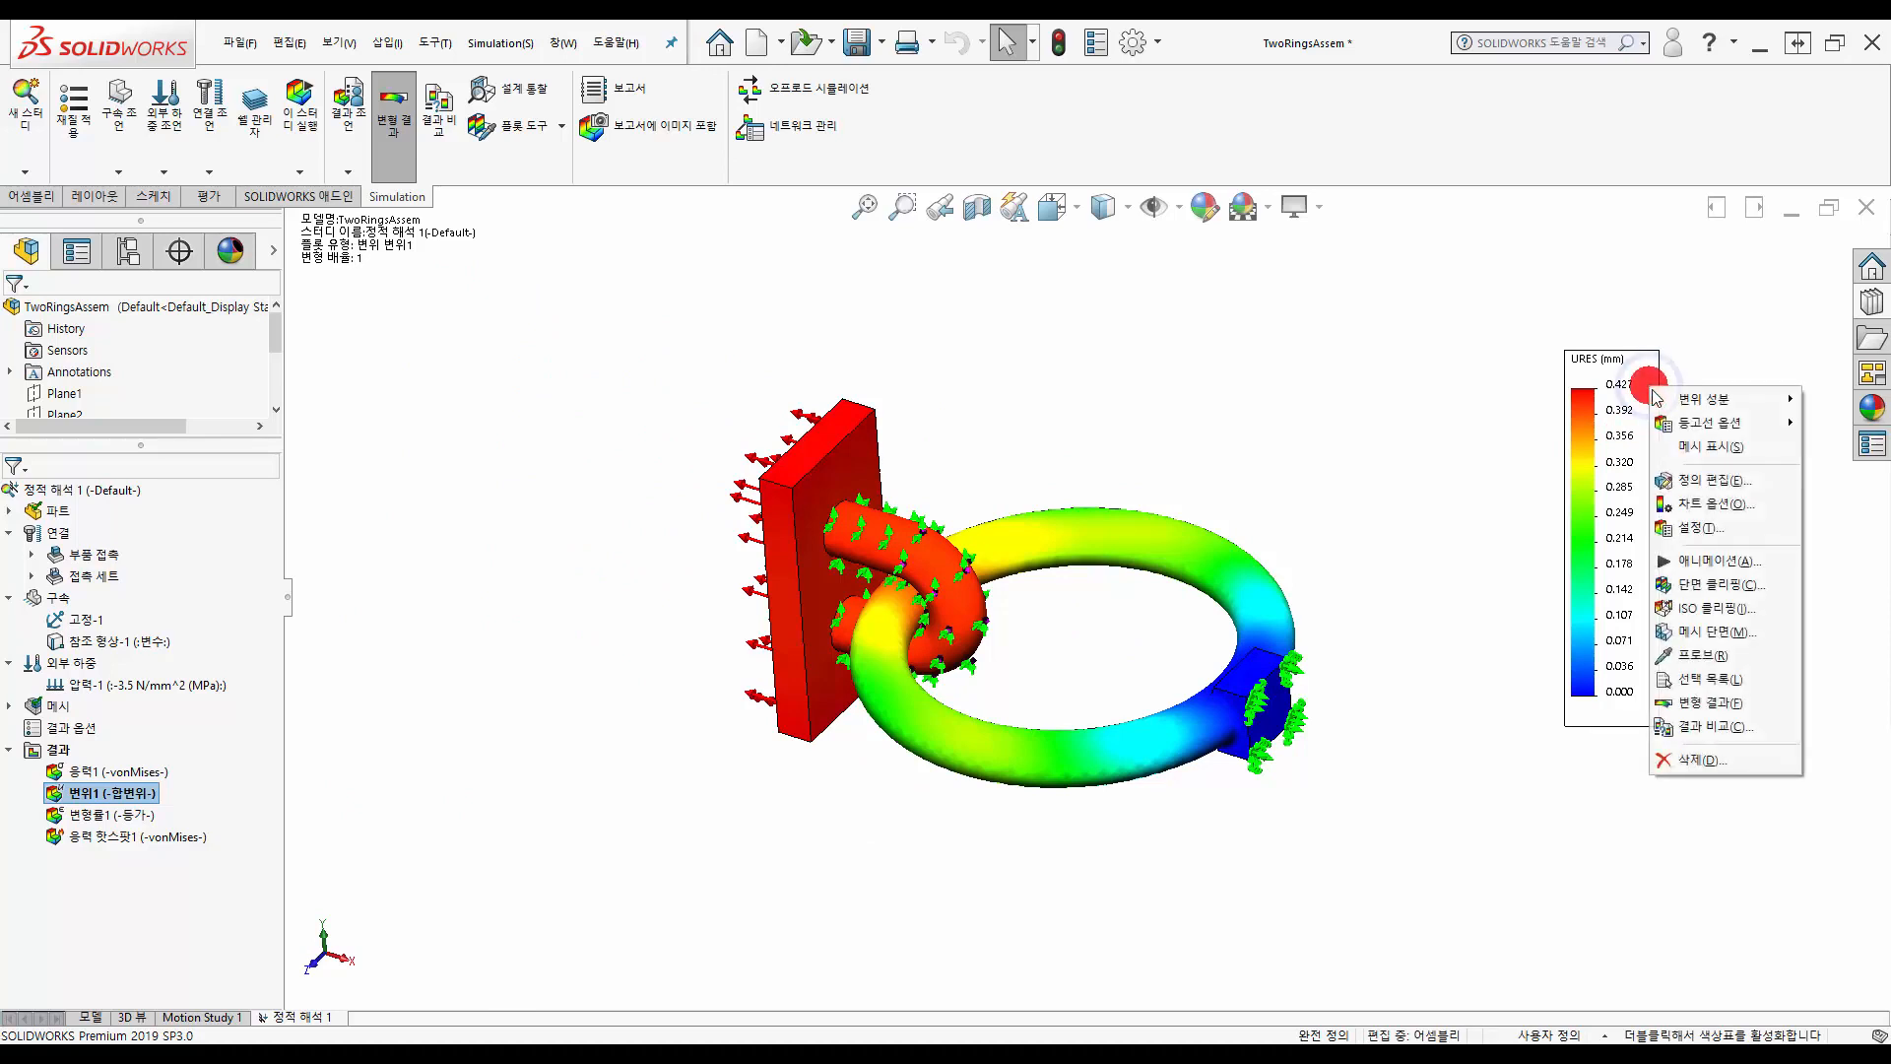
pyautogui.click(1719, 562)
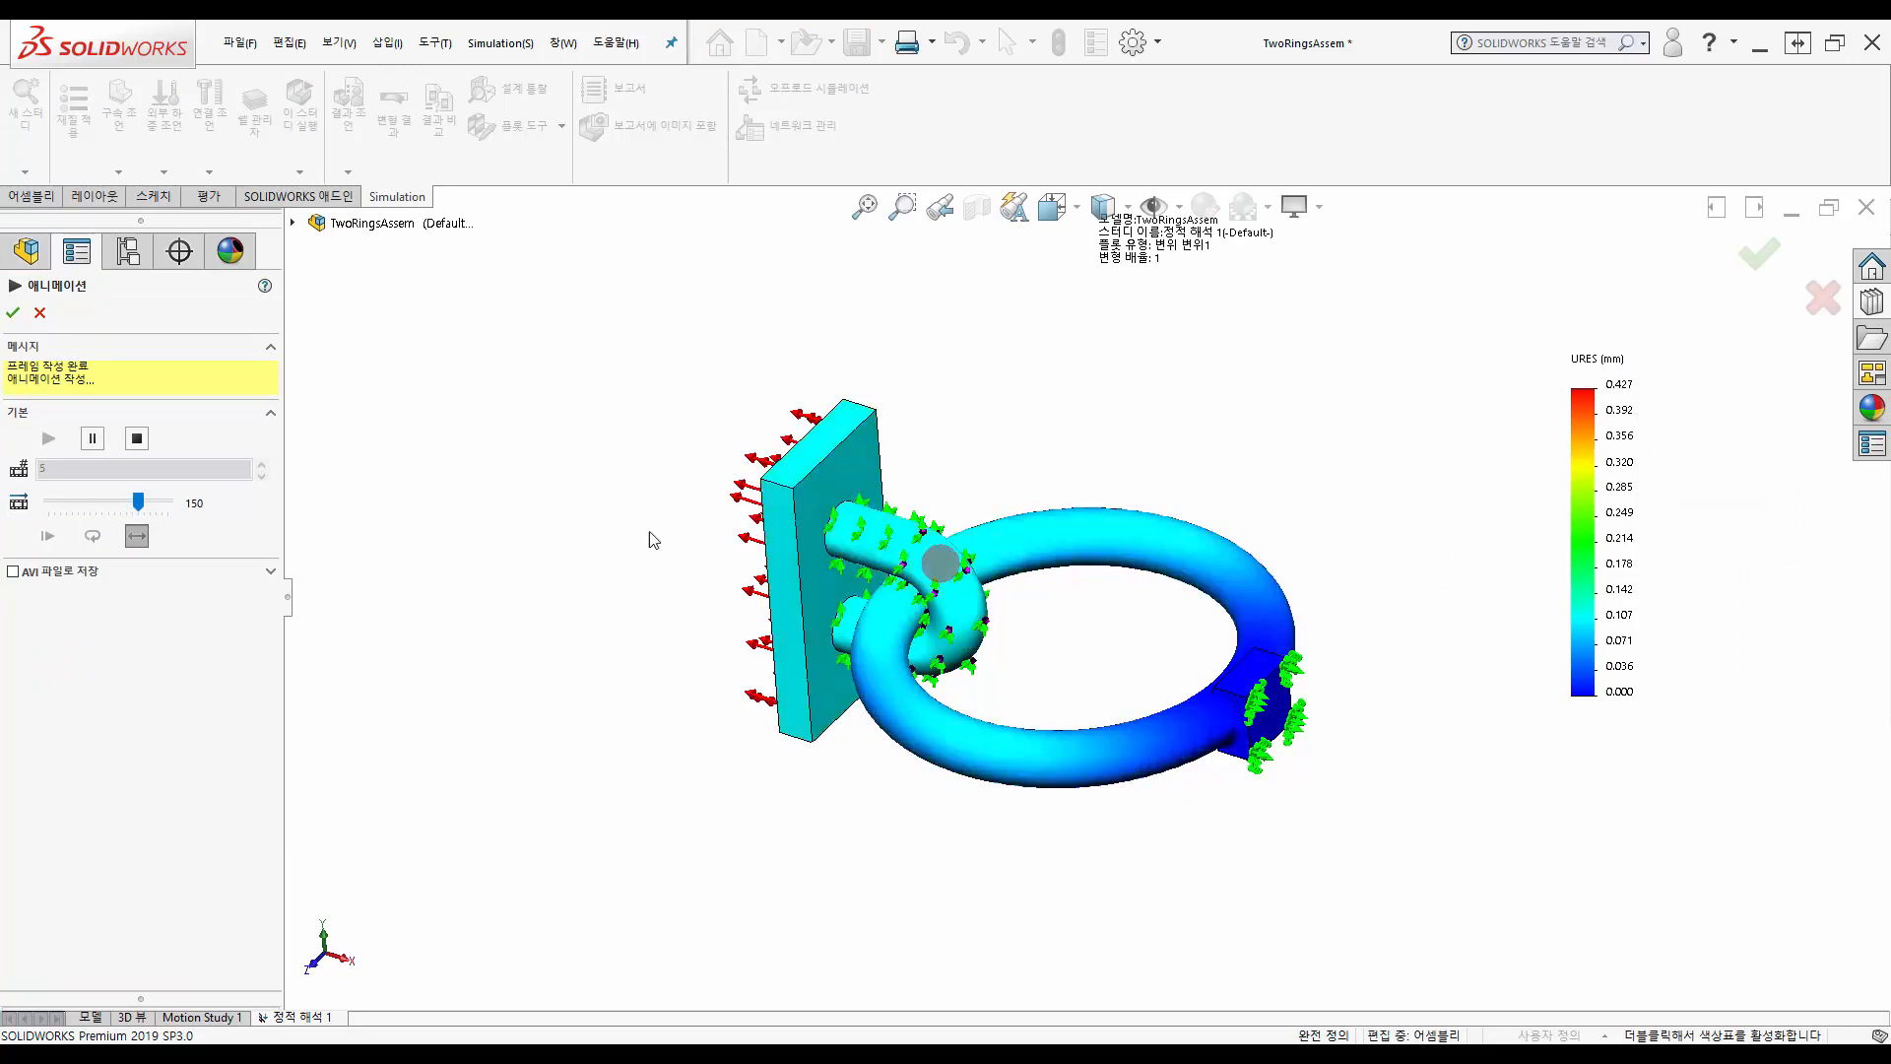
pyautogui.click(12, 318)
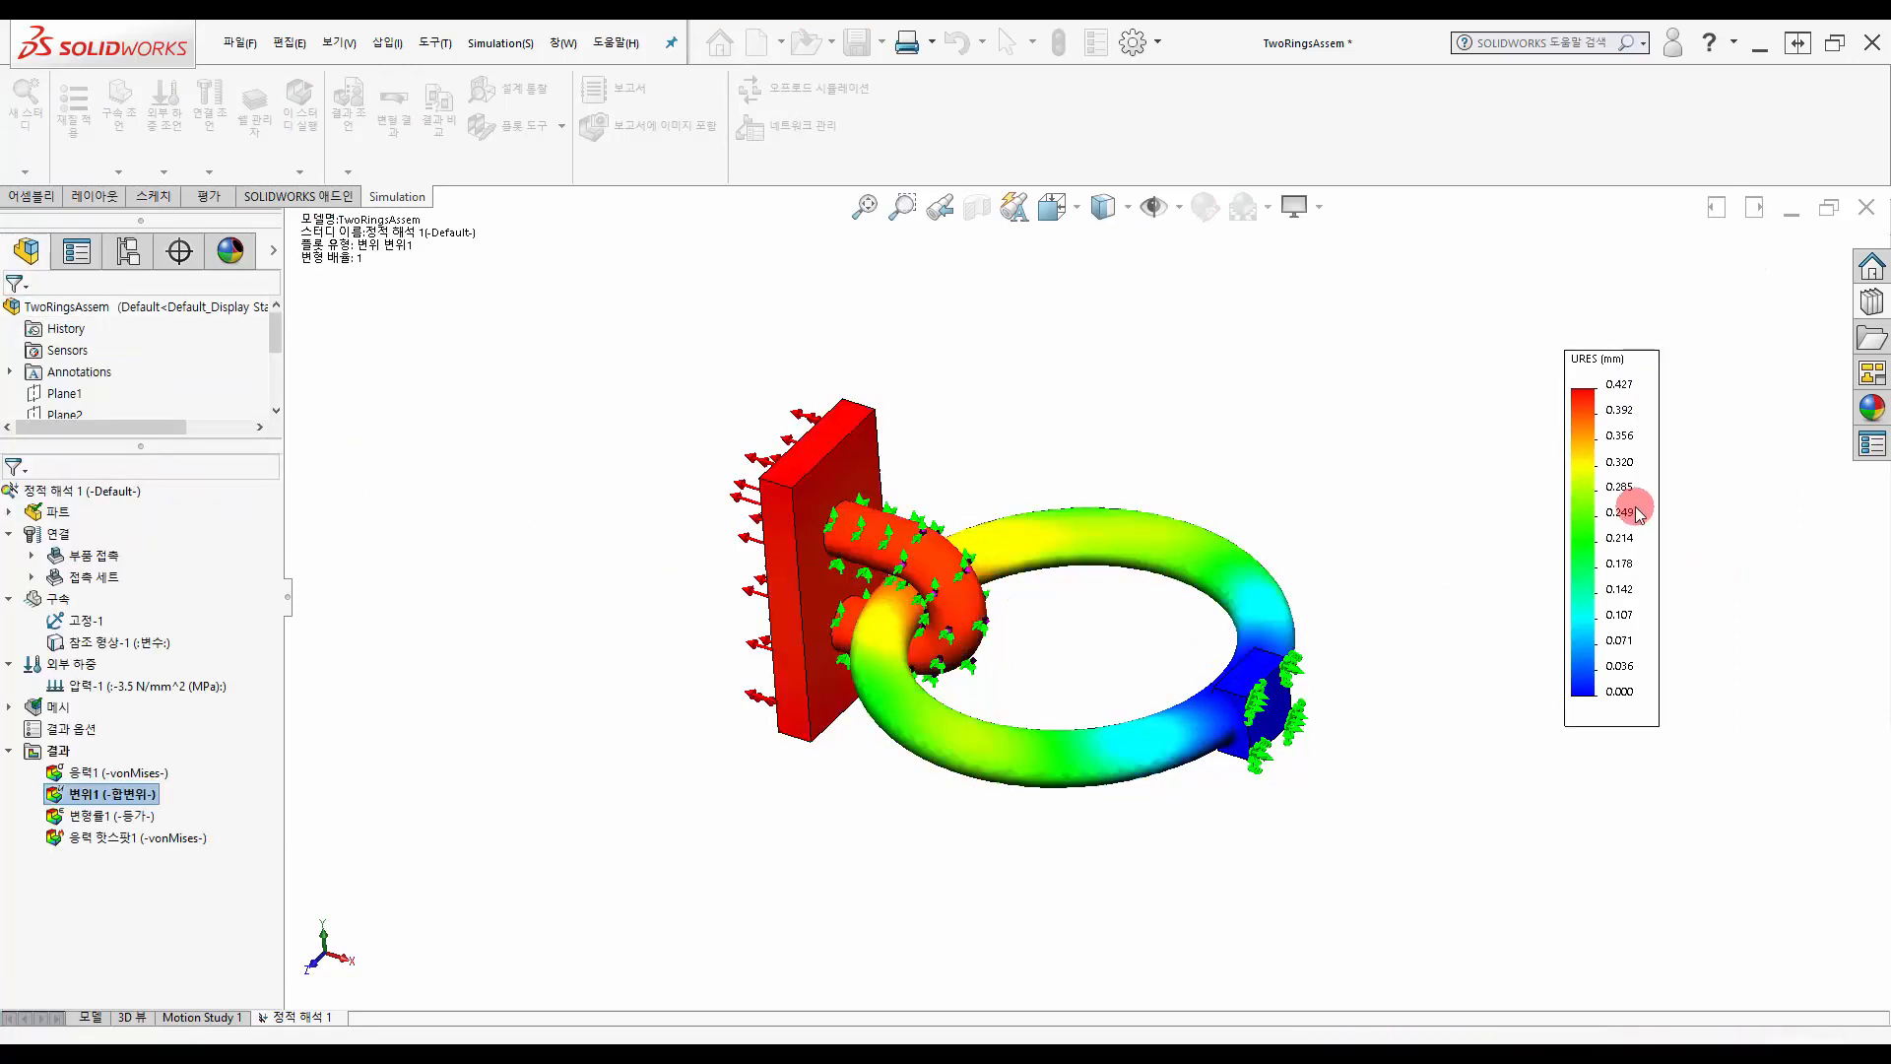
# - Edit the displacement plot definition to show the deformed shape at the automatic scale (자동)
pyautogui.rightClick(1645, 506)
pyautogui.click(1730, 645)
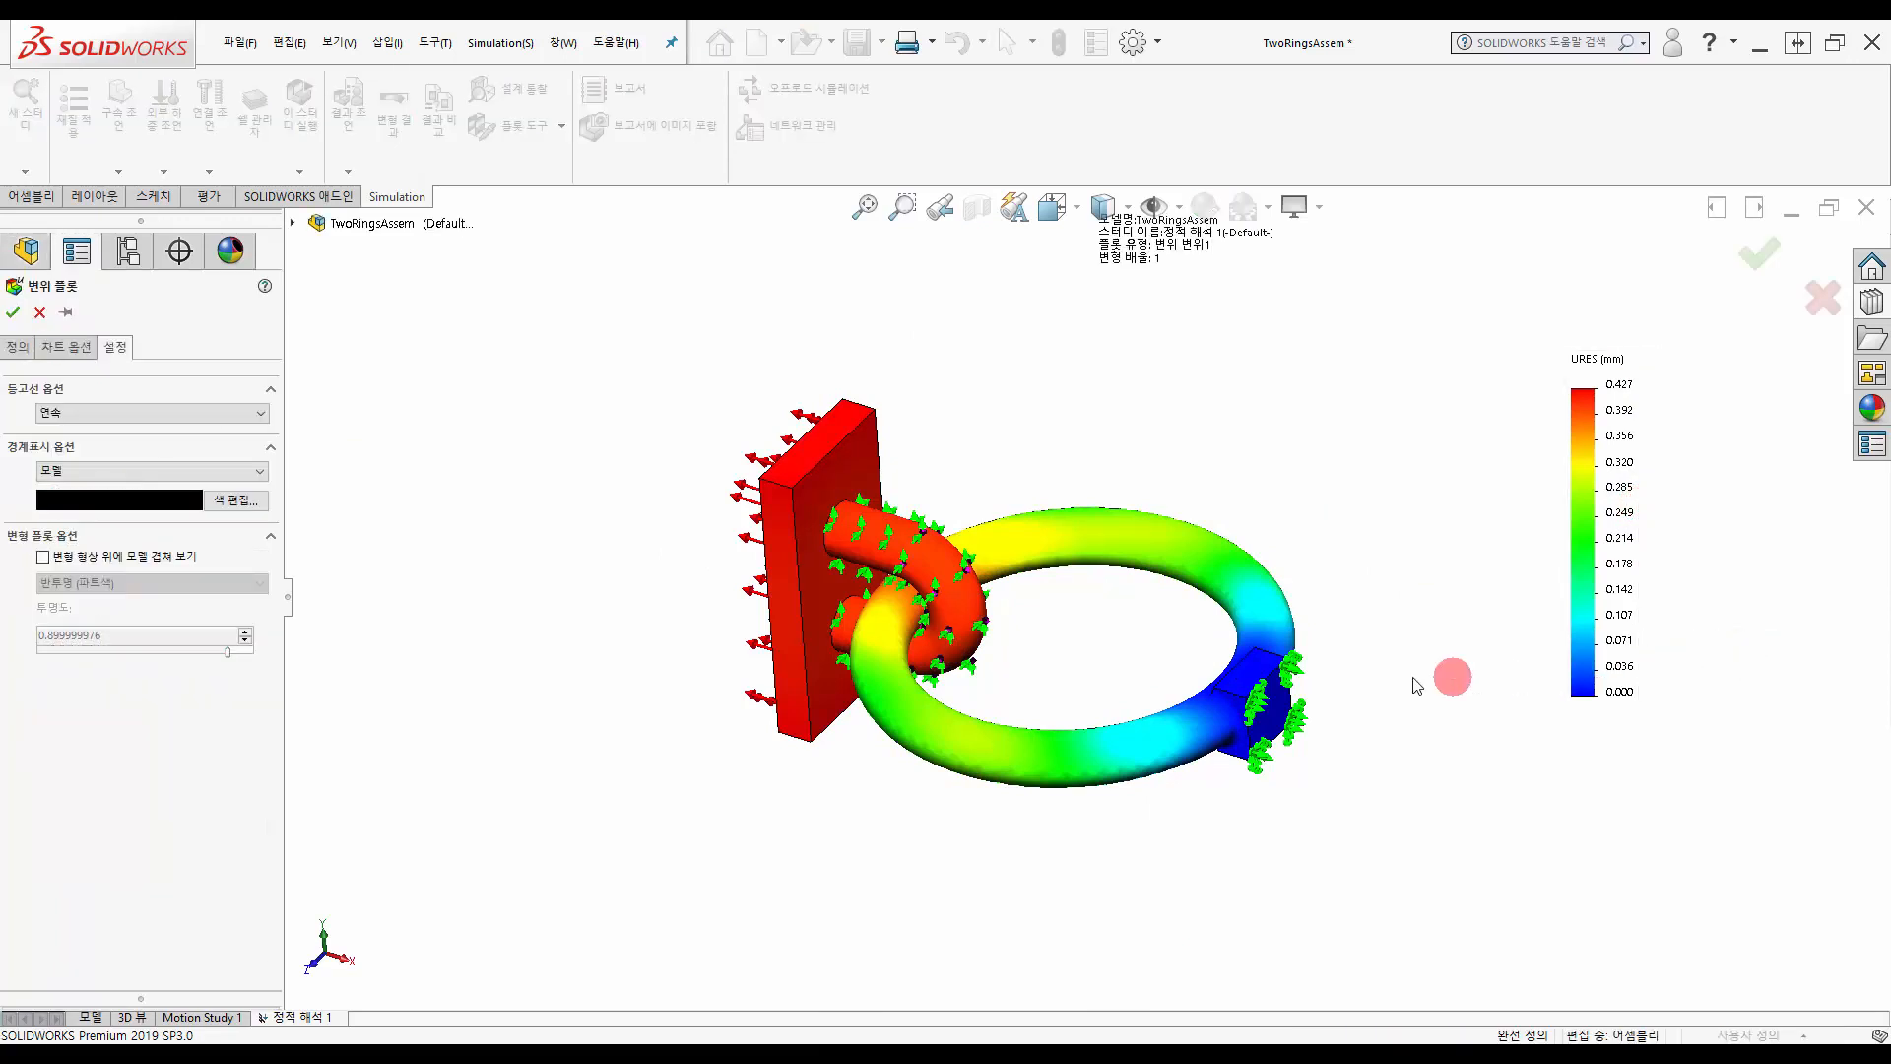
pyautogui.click(17, 348)
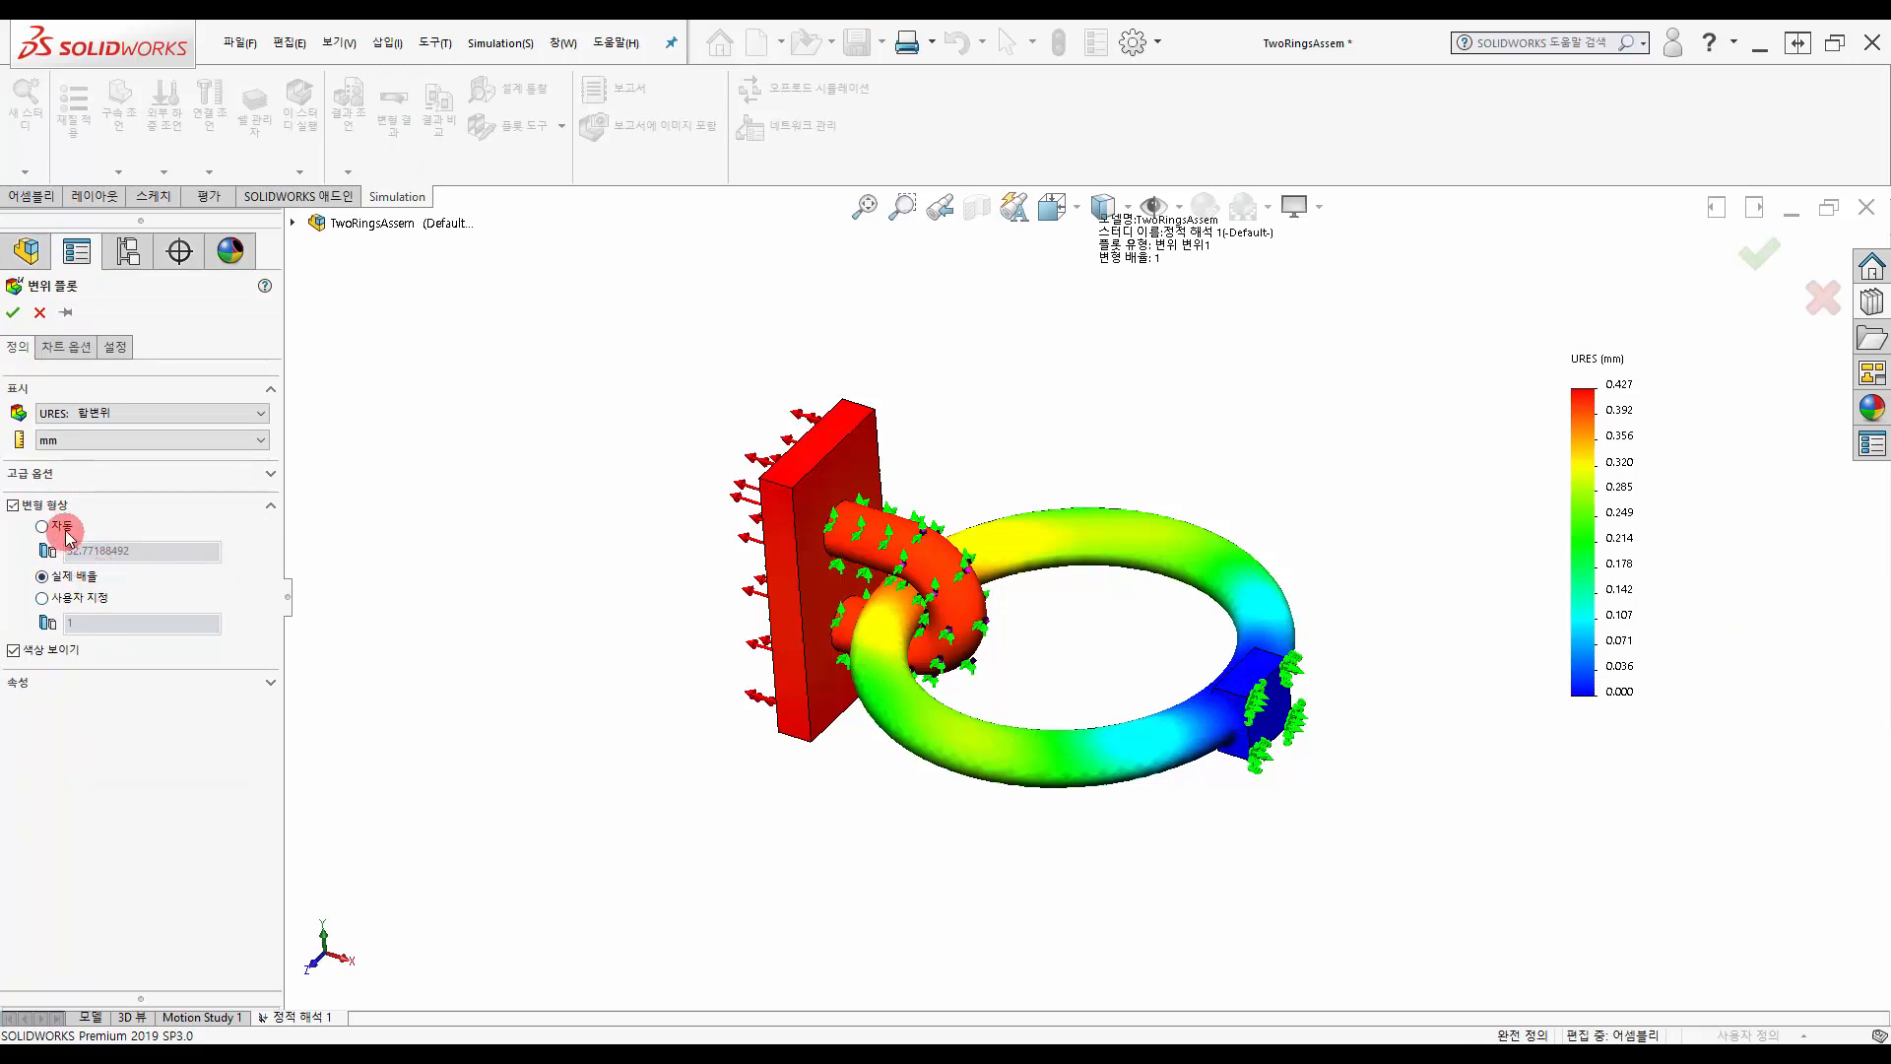
pyautogui.click(13, 312)
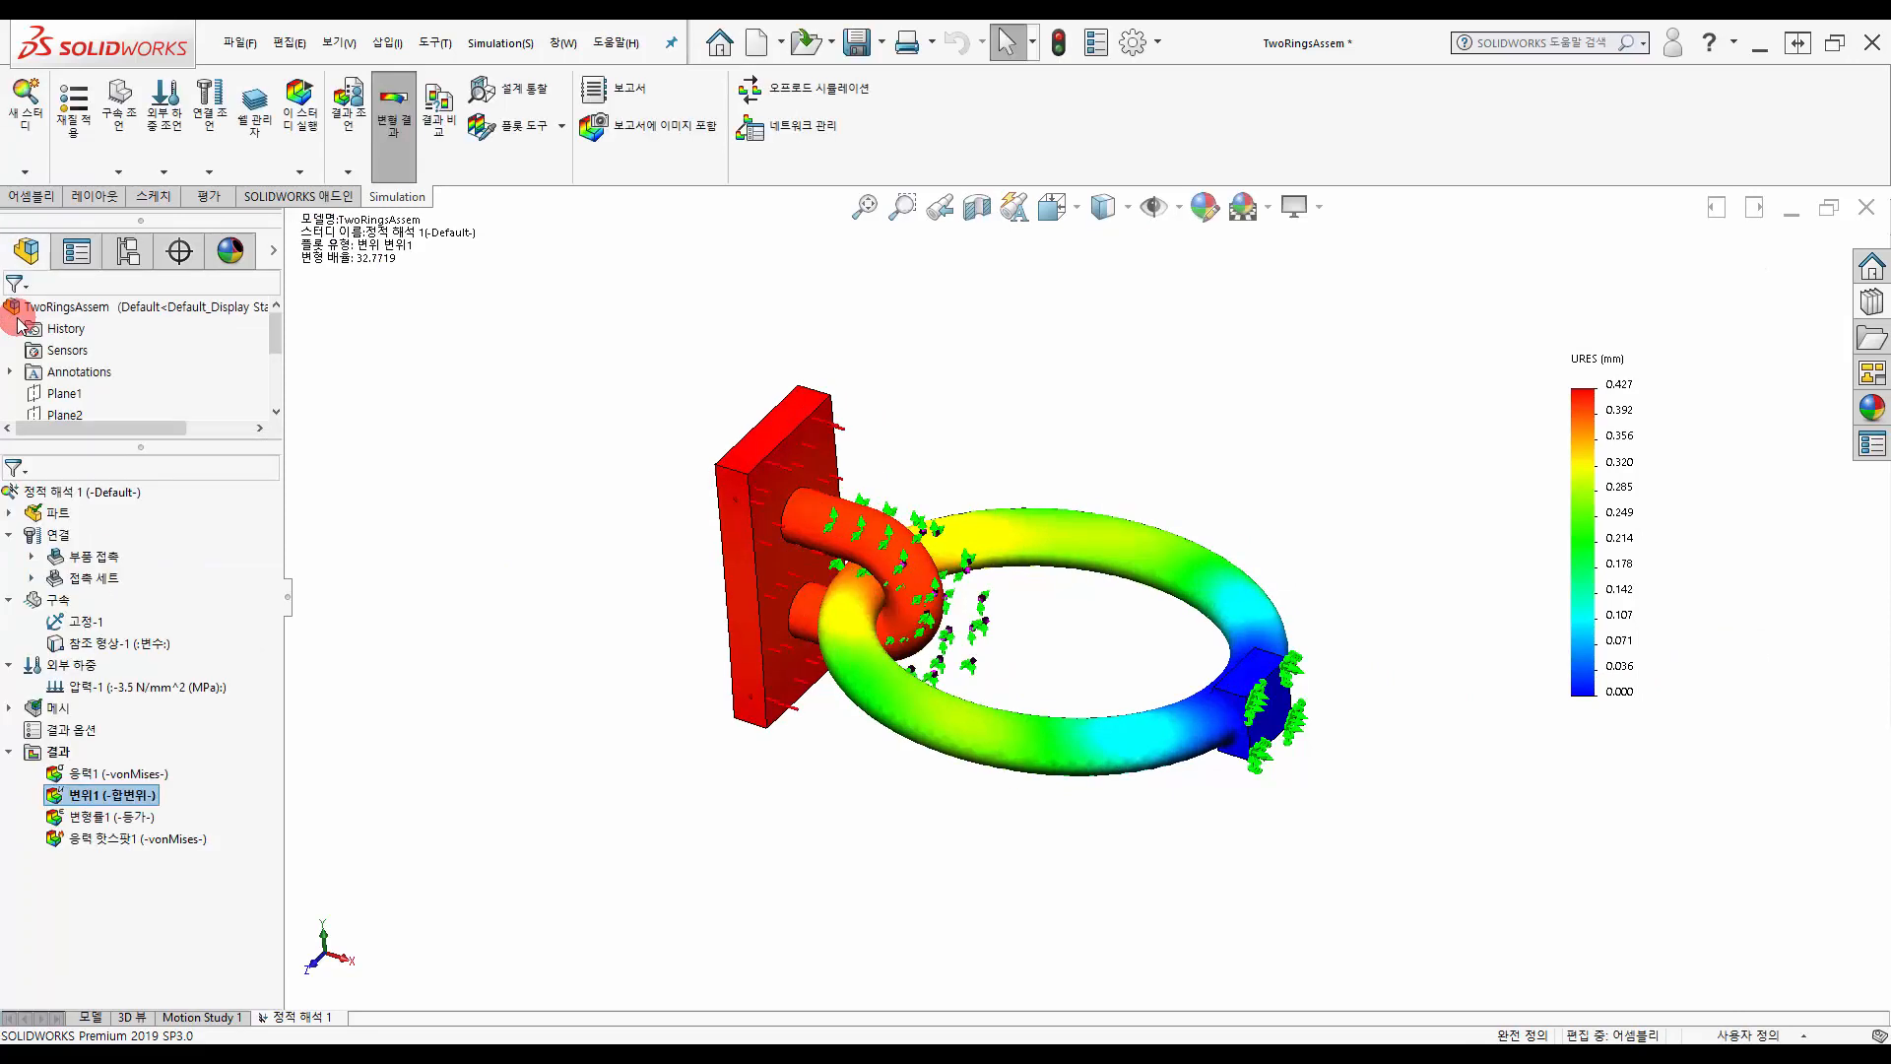
# - Animate the displacement plot with the automatic deformation scale and reduce the animation speed
pyautogui.rightClick(1640, 426)
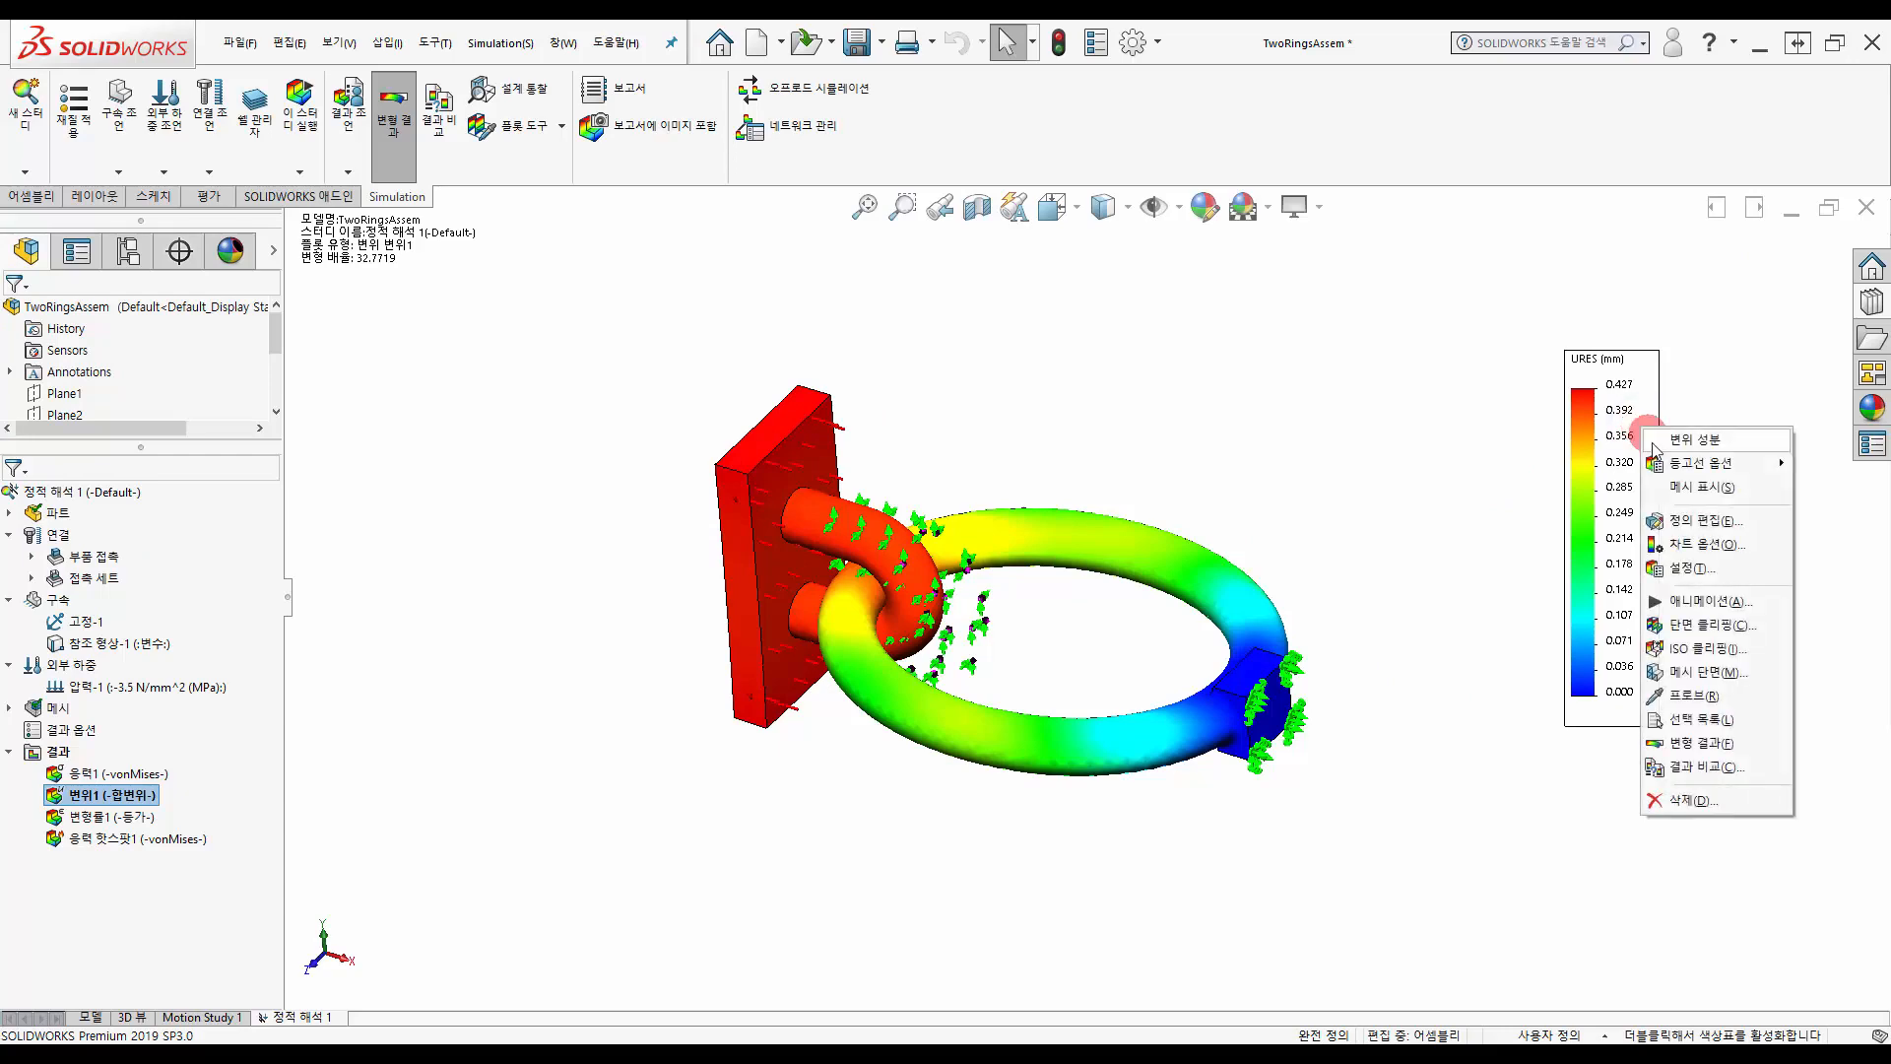
pyautogui.click(1719, 599)
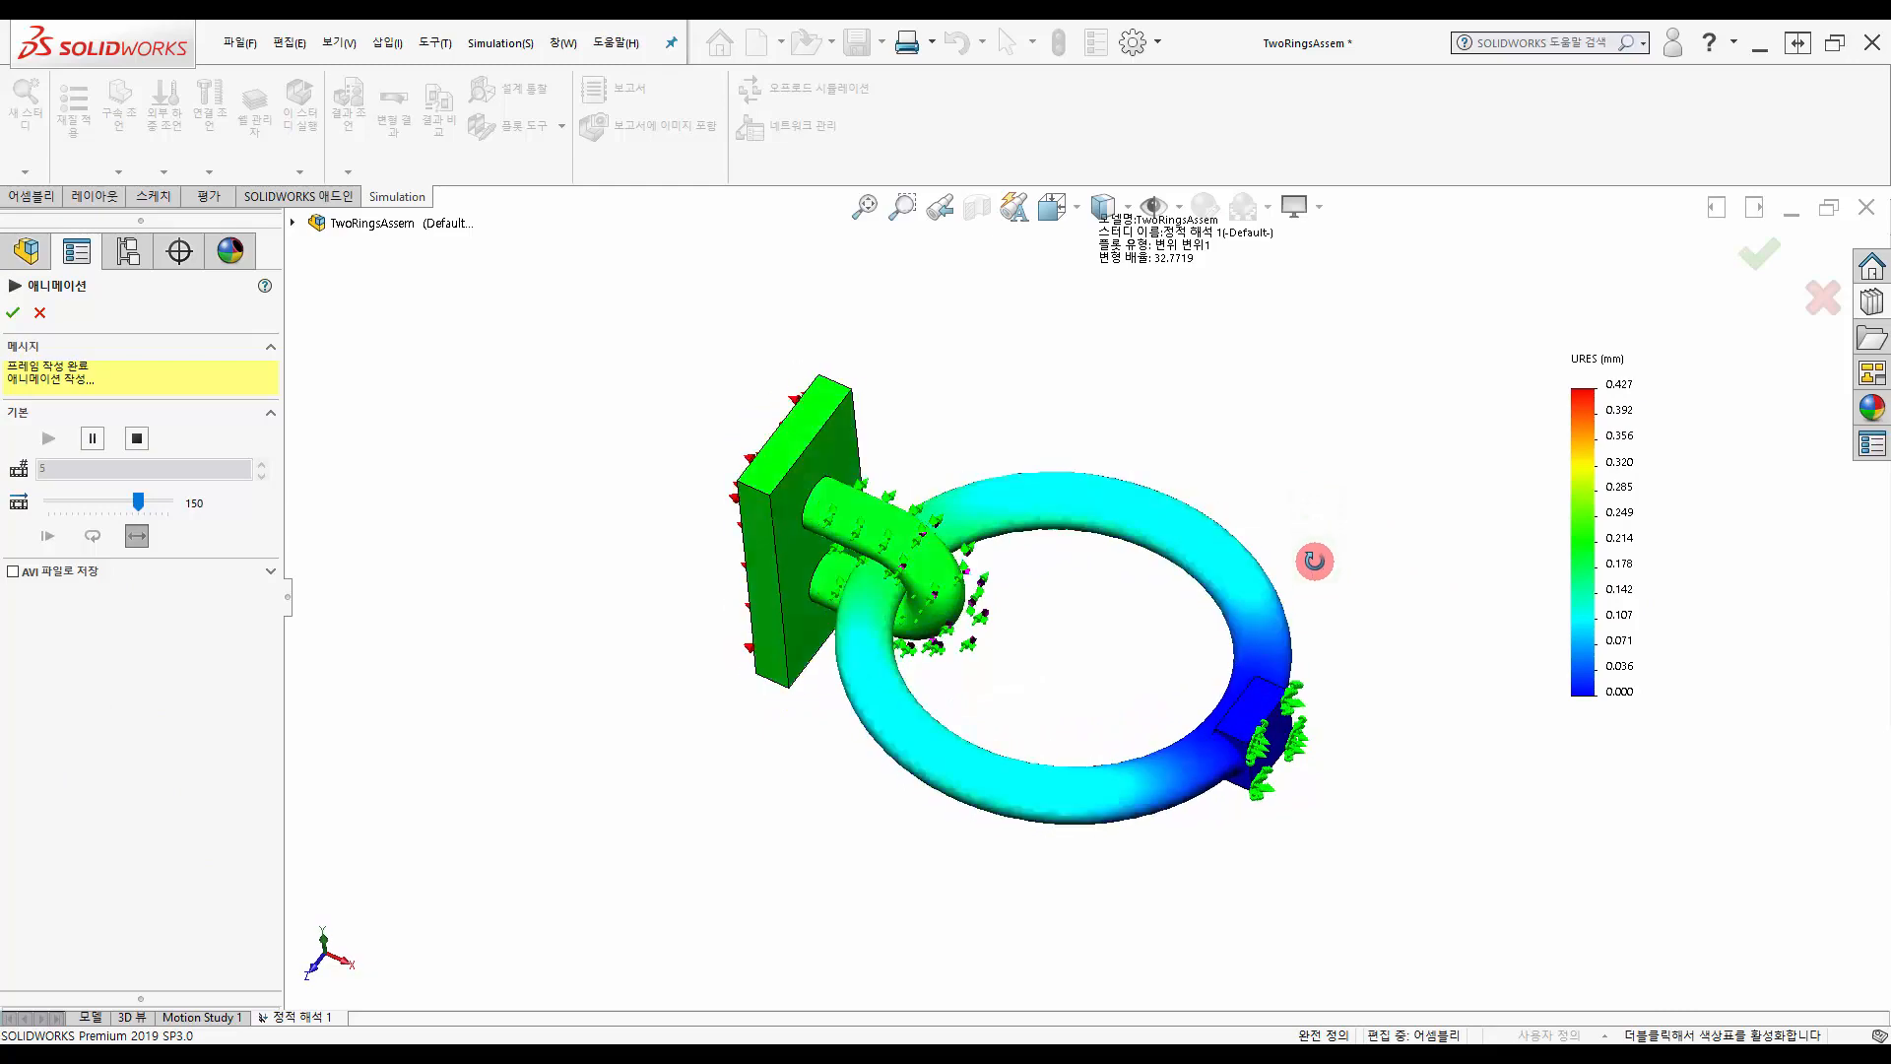
pyautogui.moveTo(138, 501); pyautogui.dragTo(67, 514)
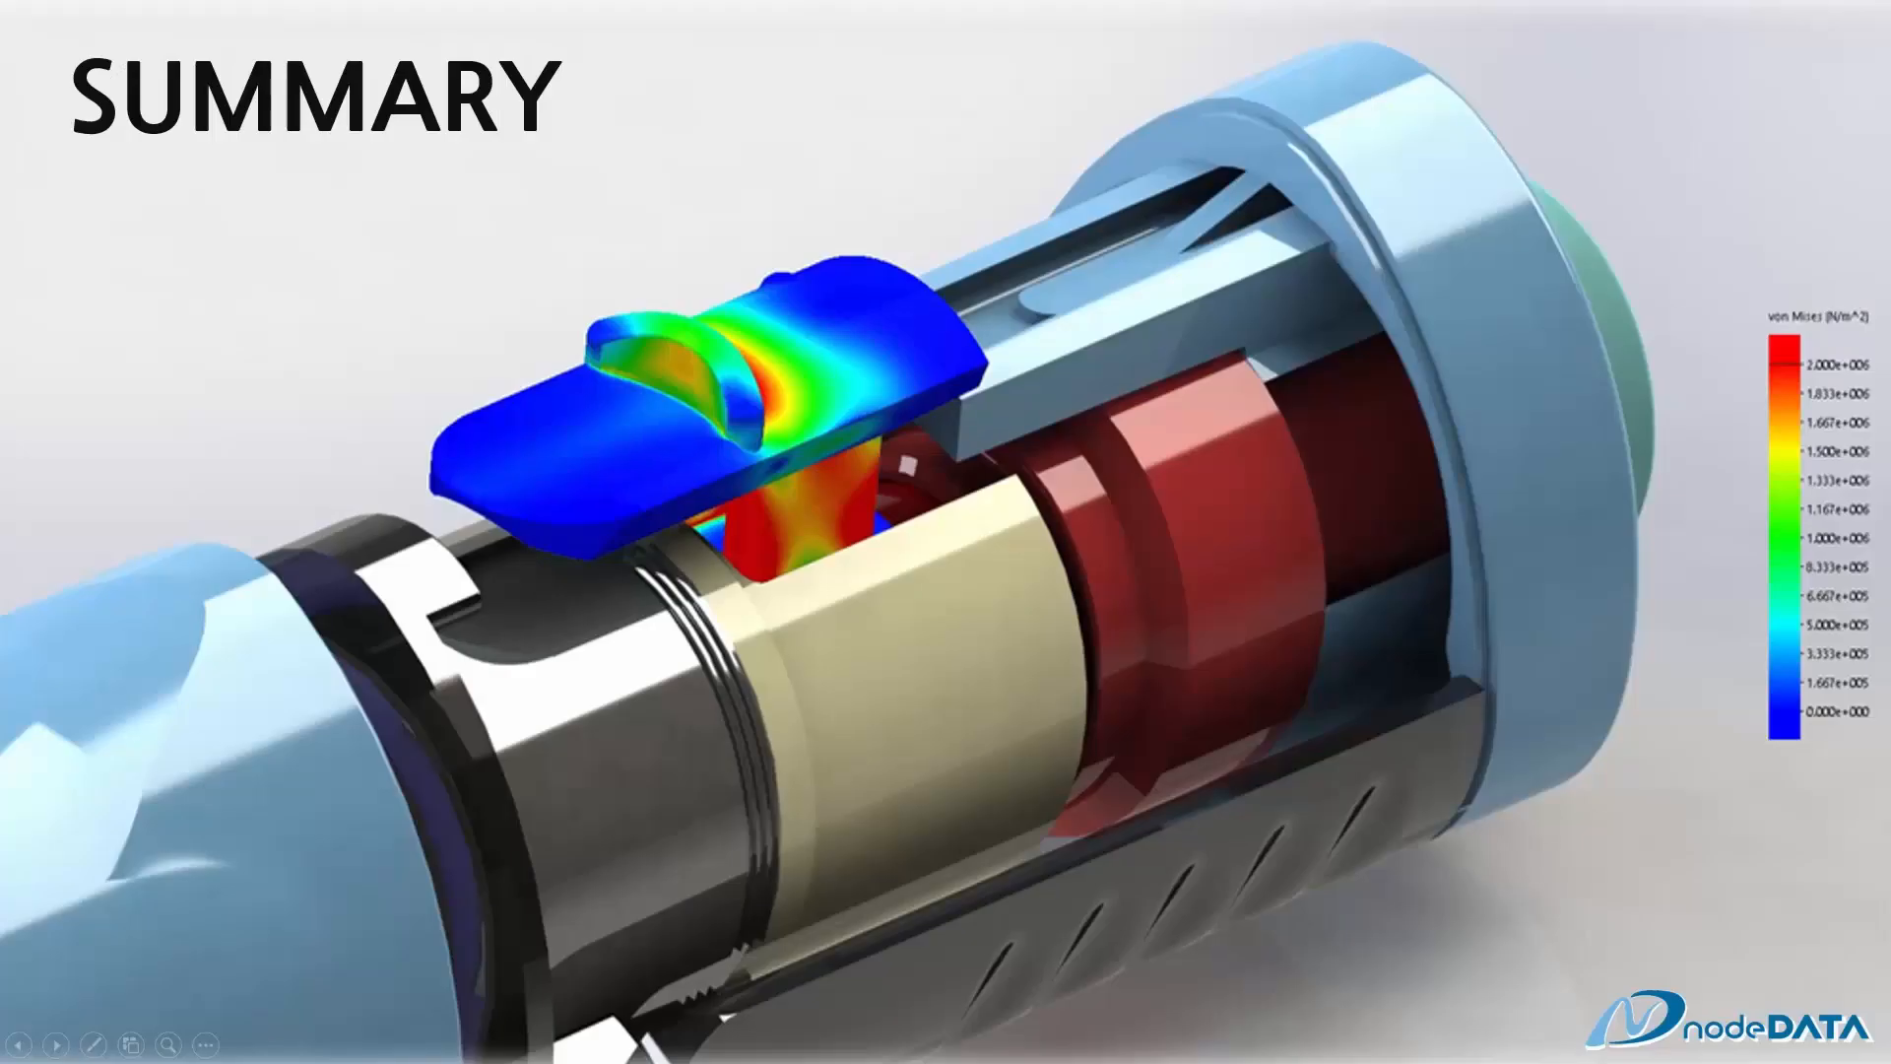
pyautogui.press('Right')
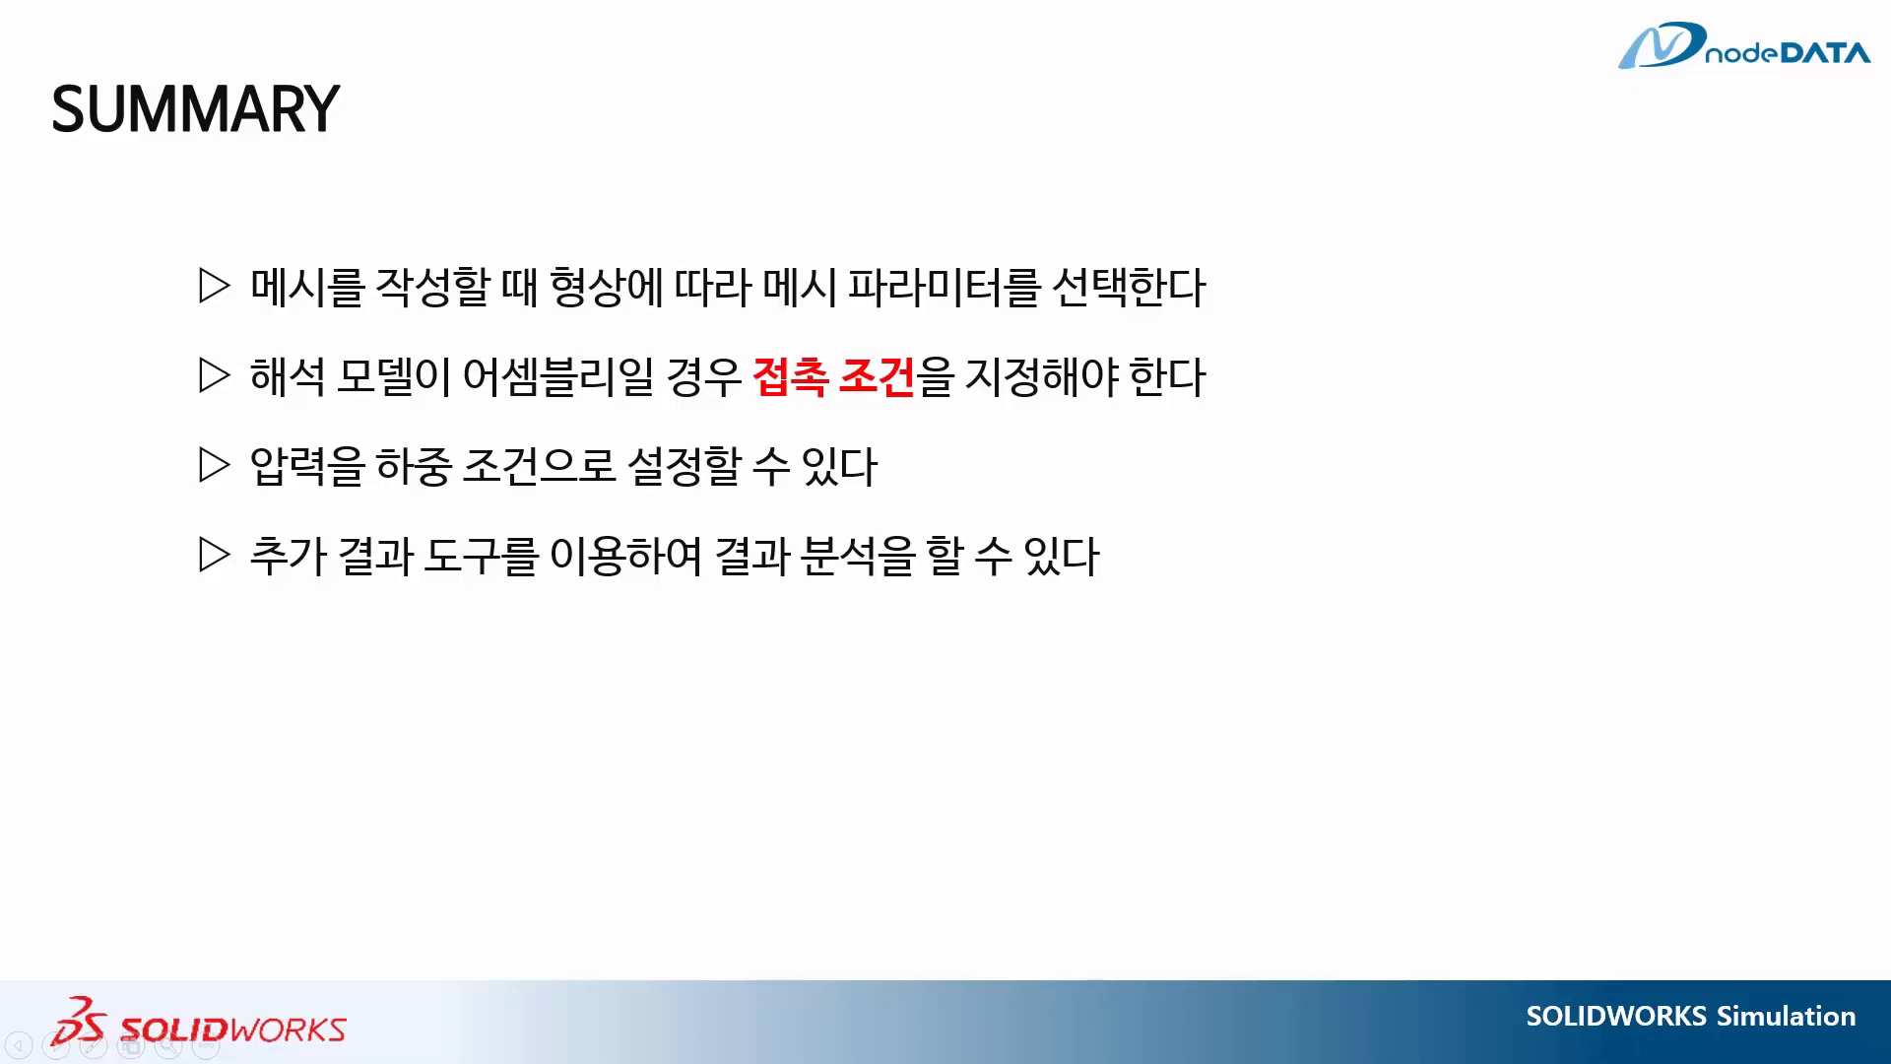
pyautogui.press('Right')
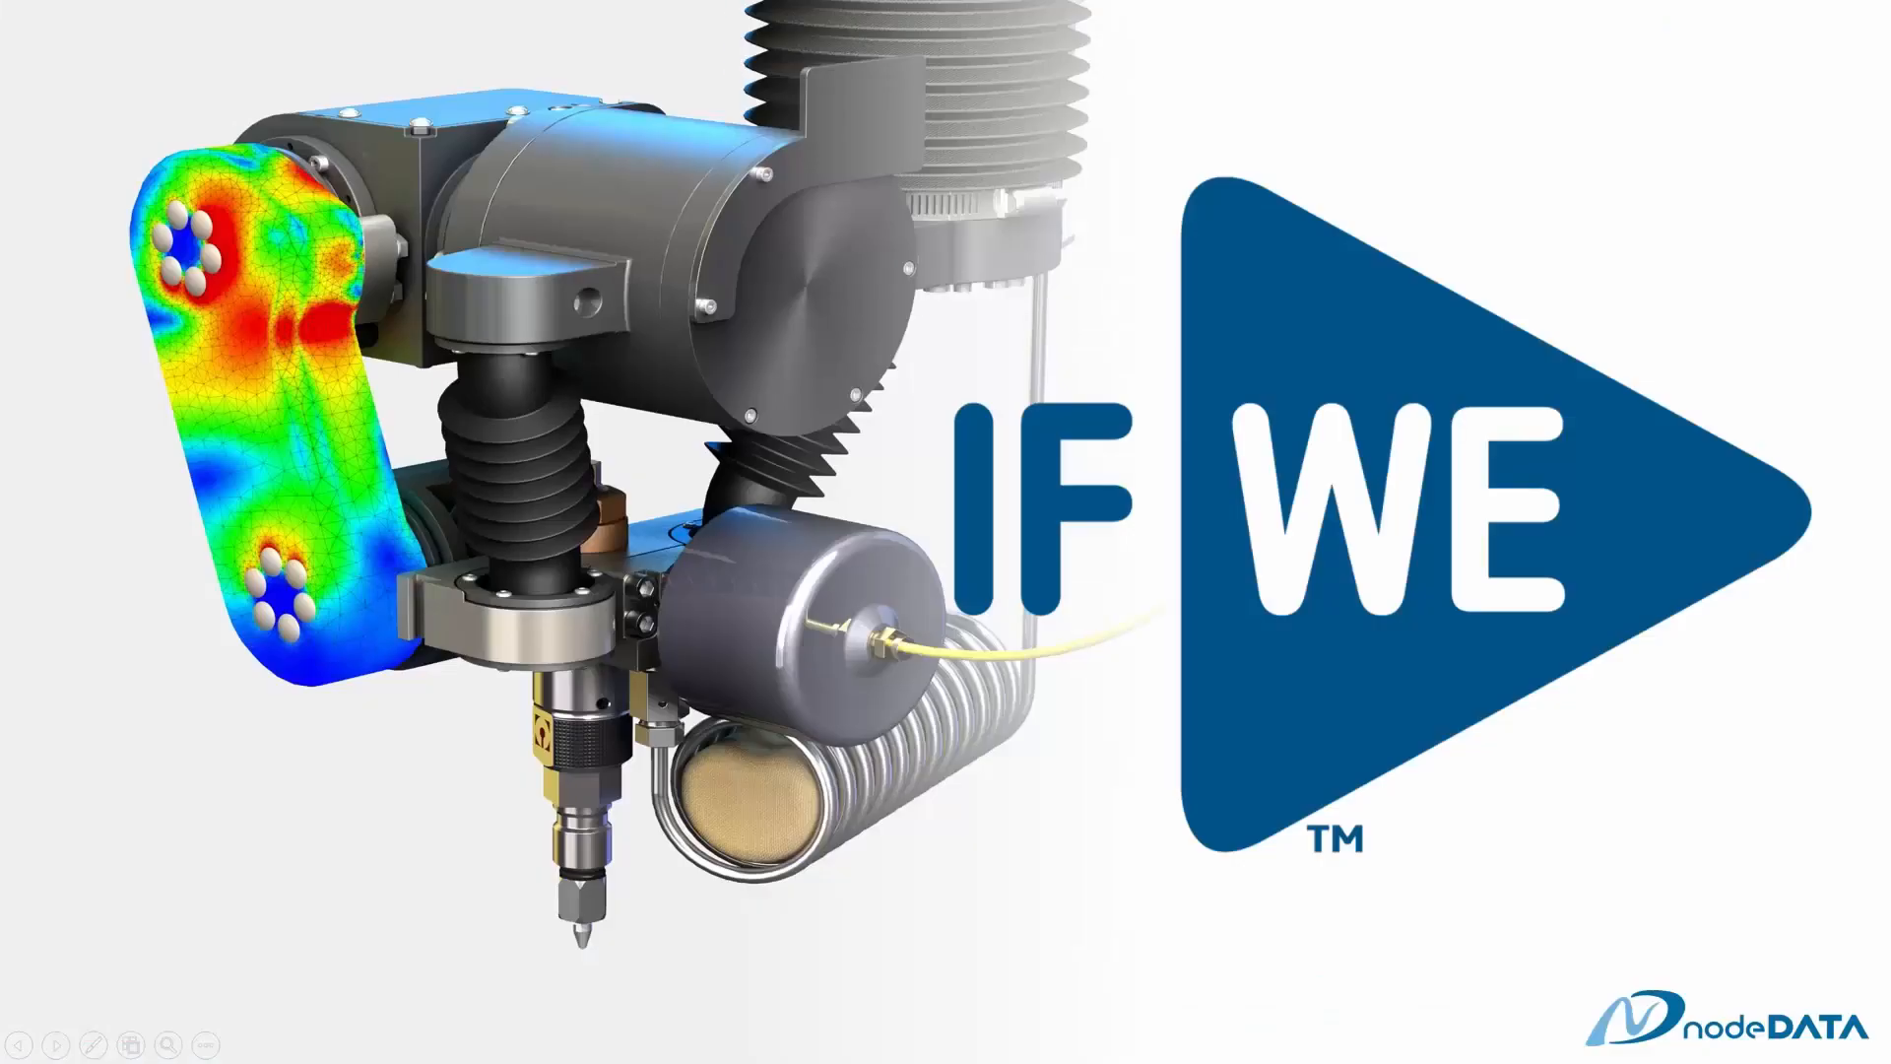